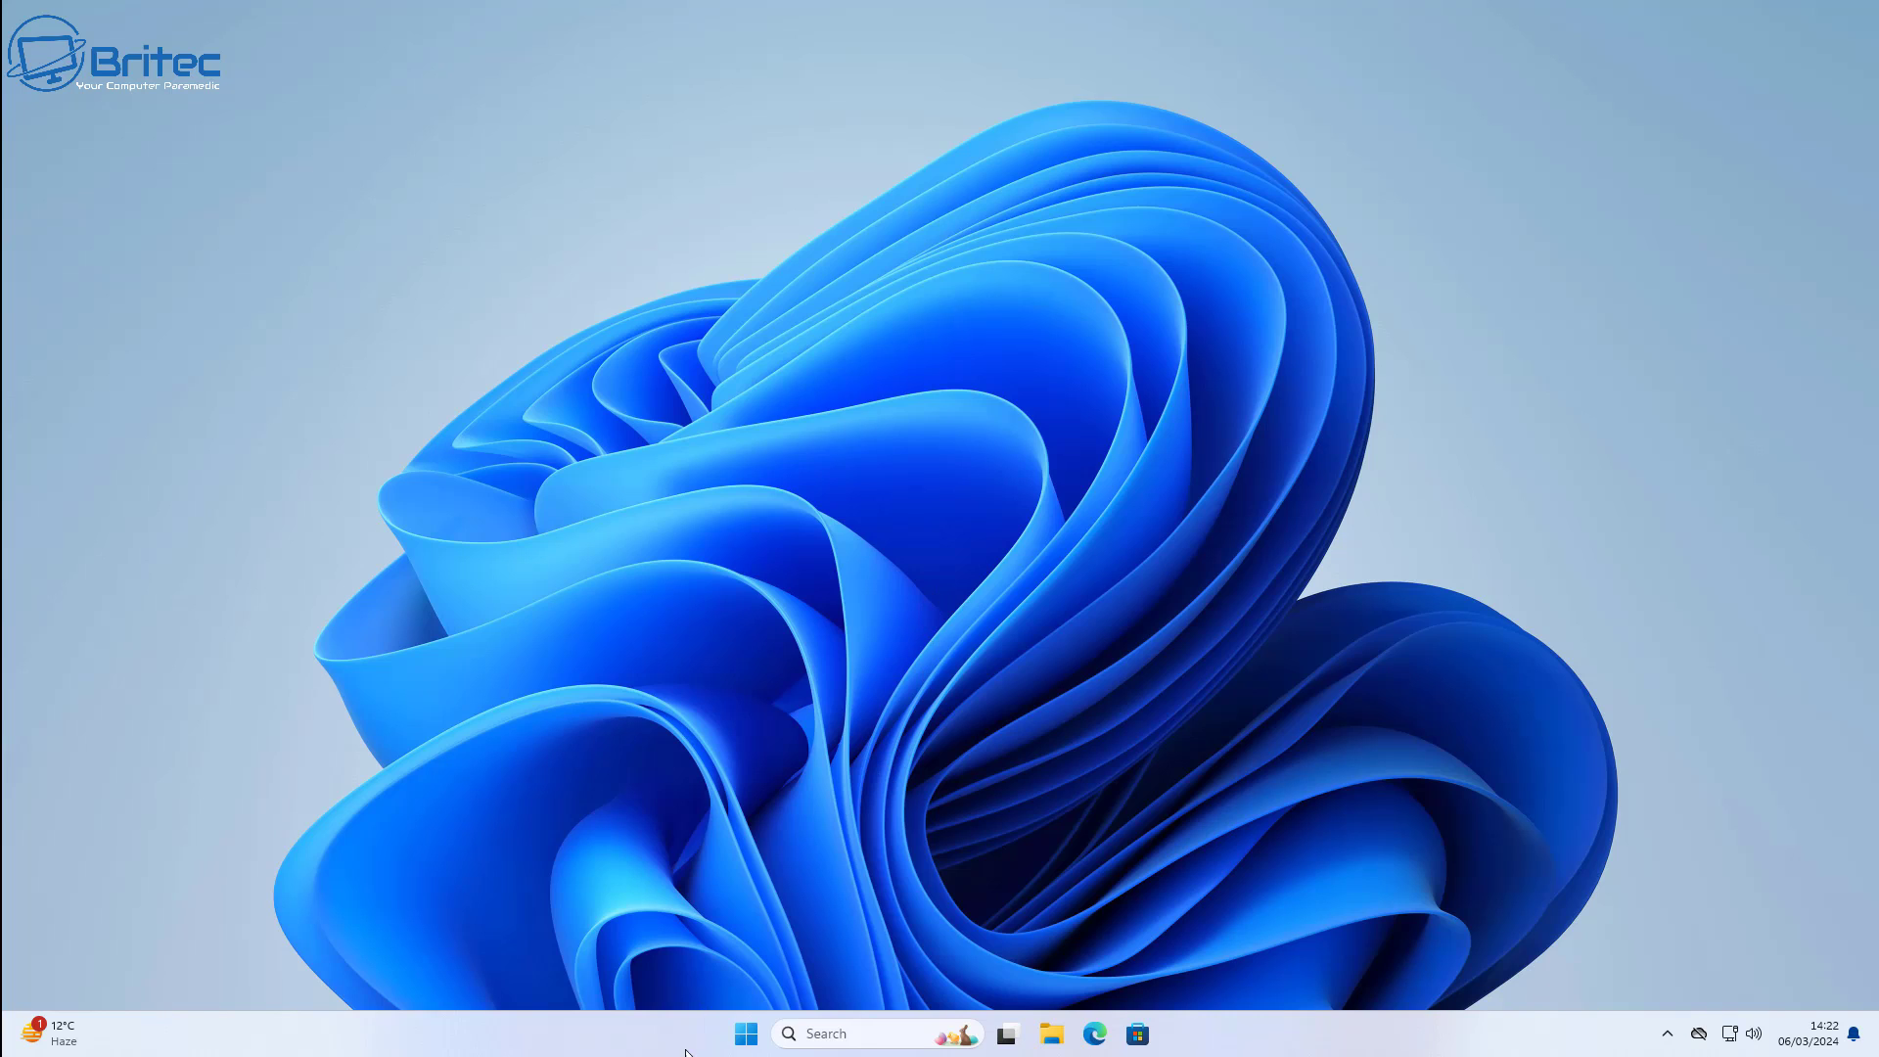
- Launch Windows Security via Settings > Privacy & security > Windows Security
click(746, 1036)
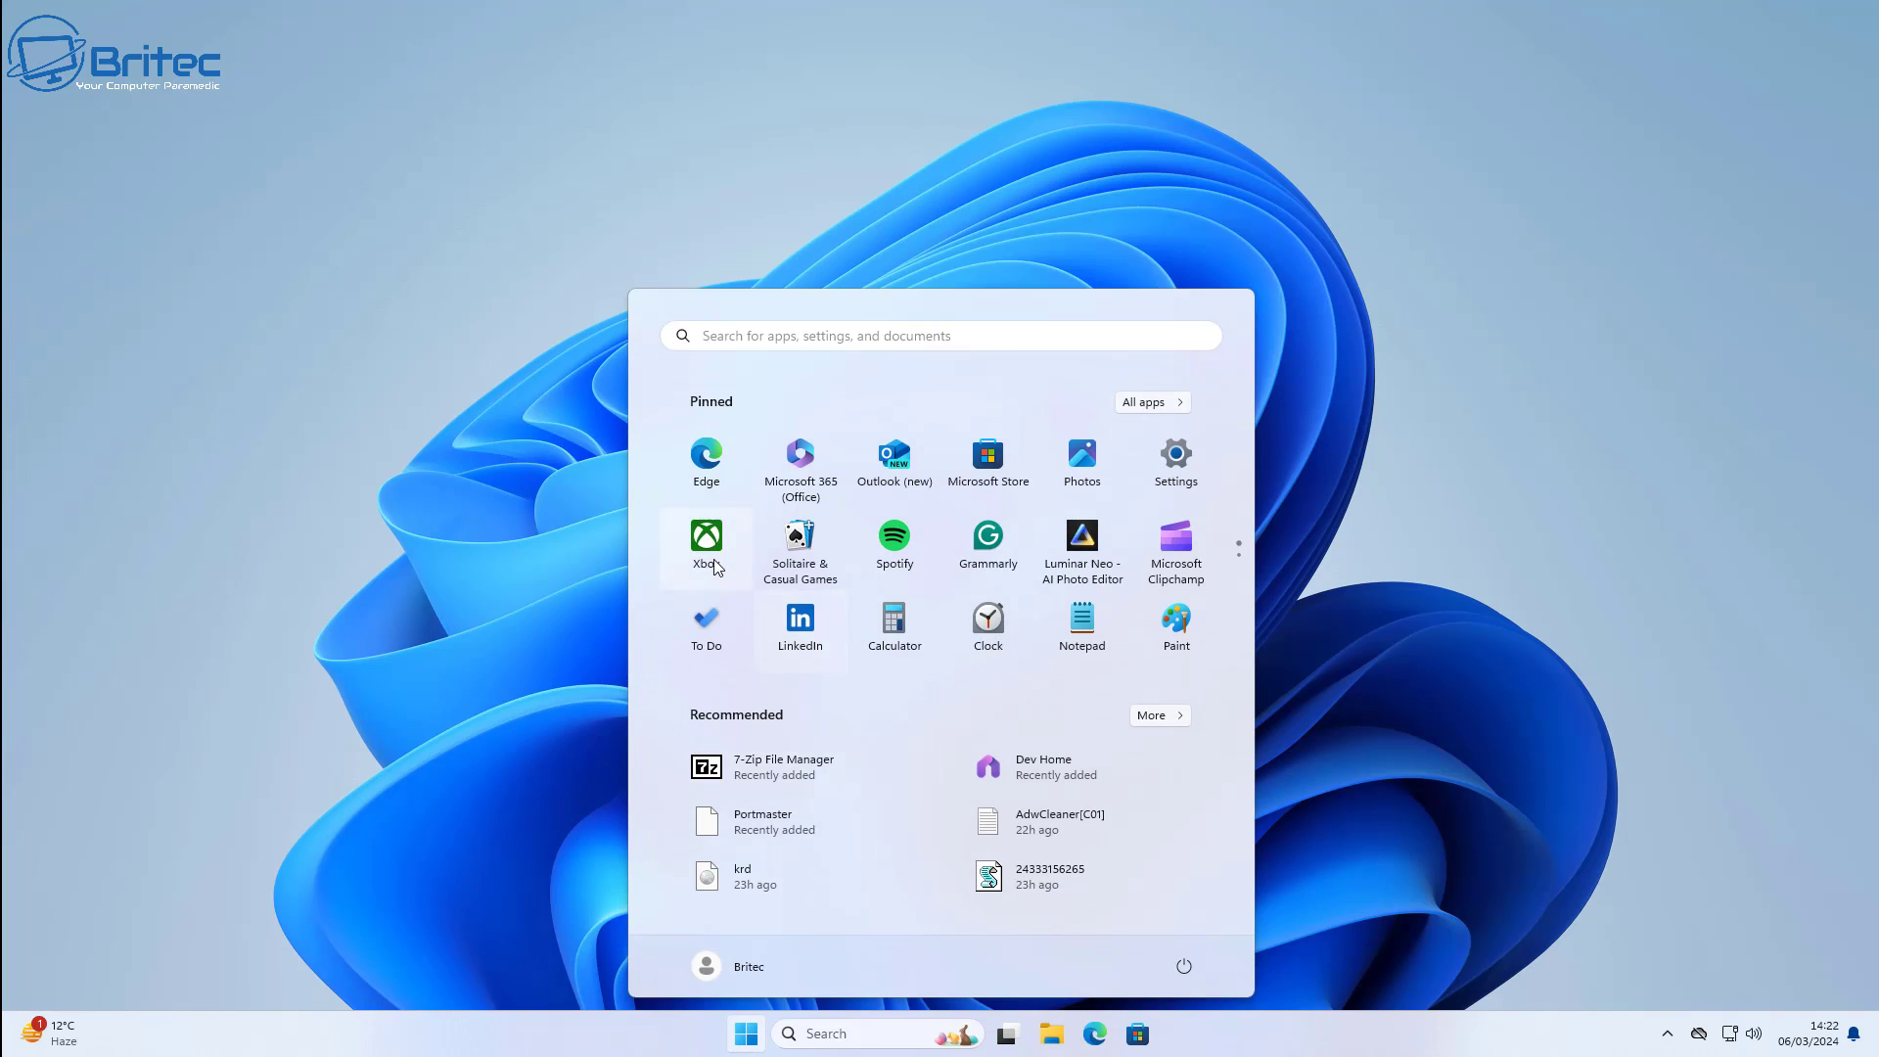
click(1175, 460)
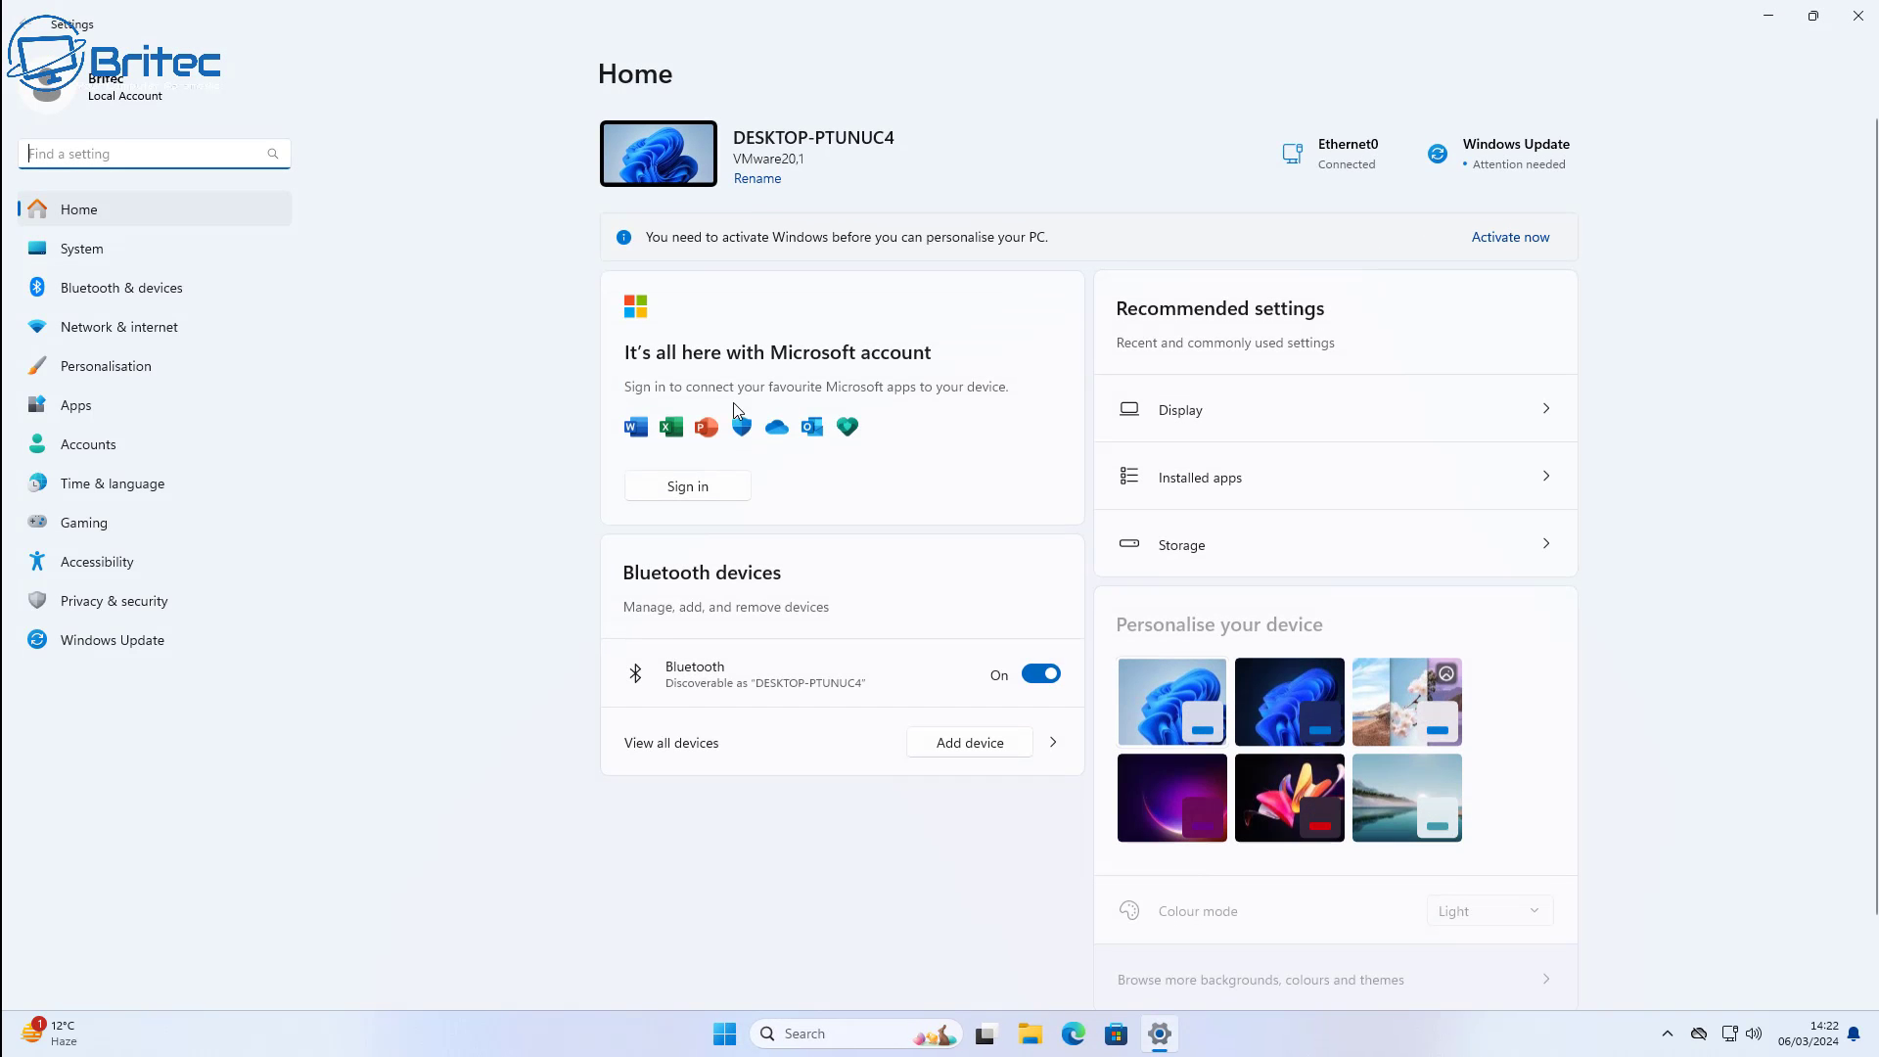
click(140, 602)
click(740, 179)
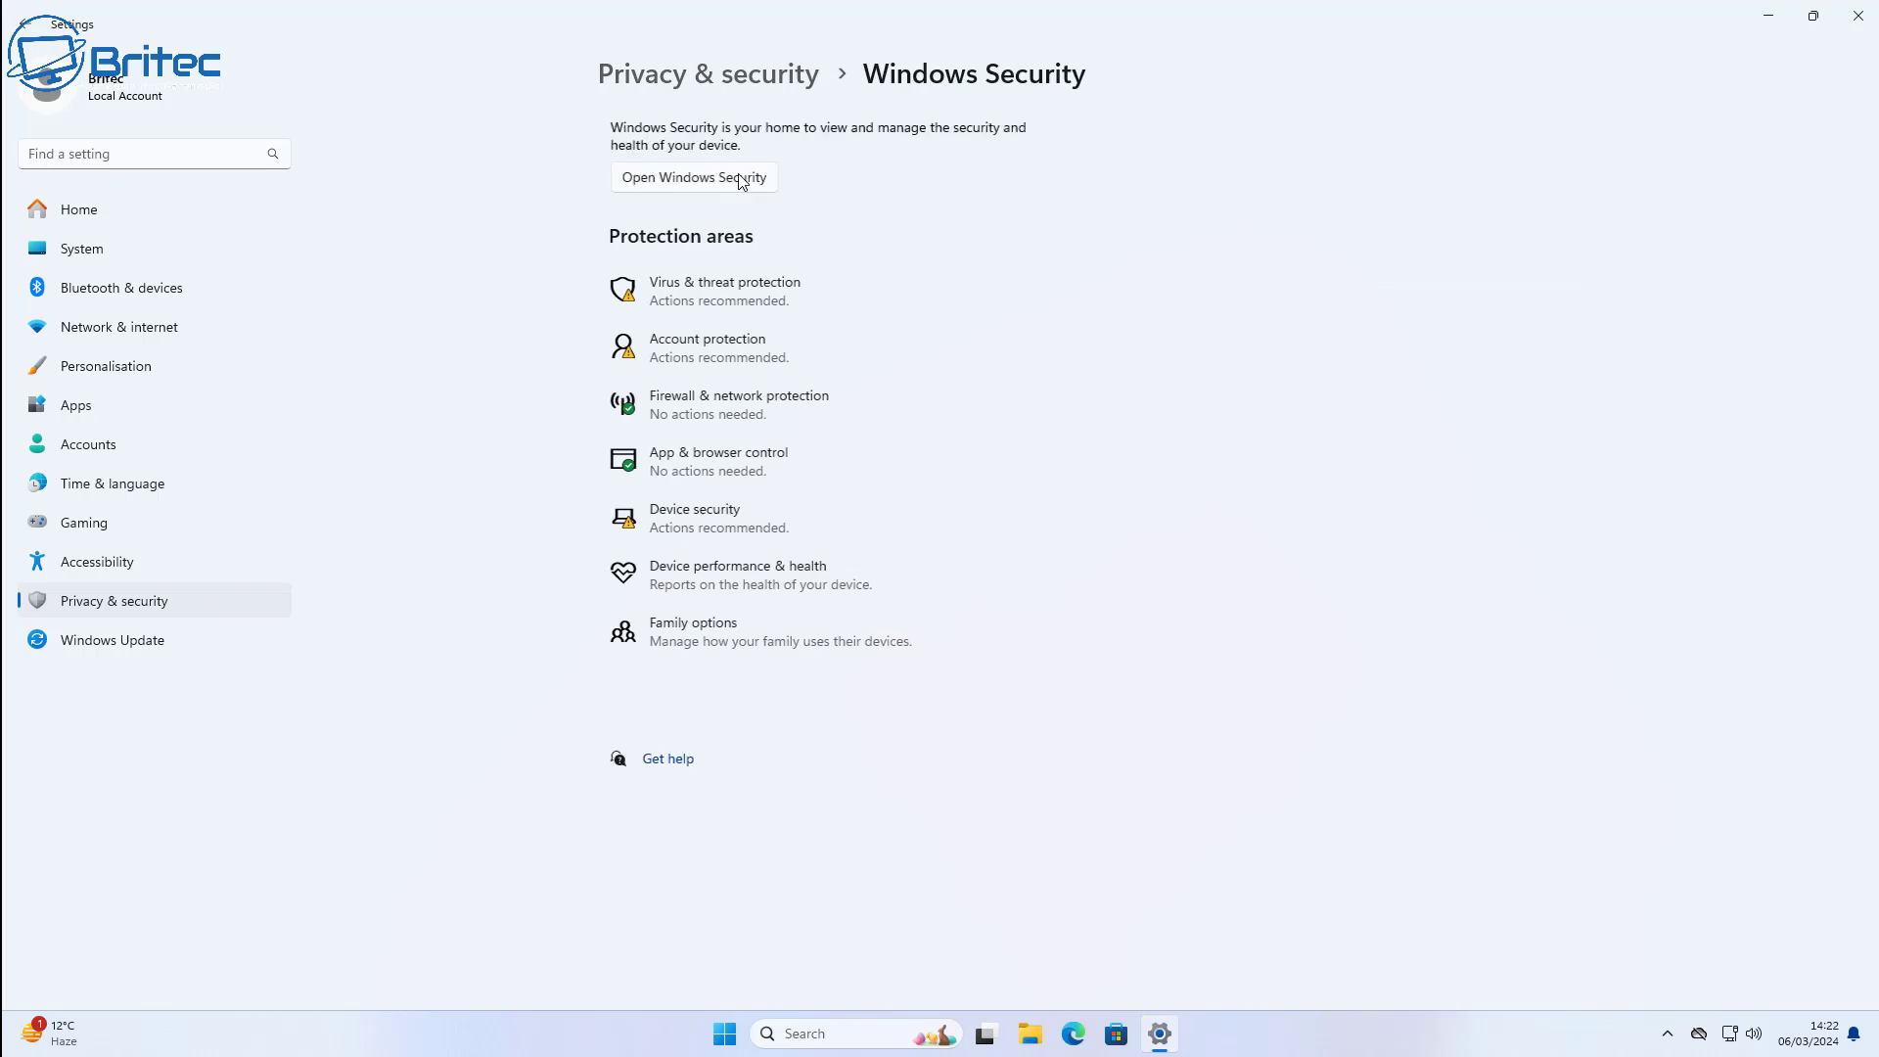
click(694, 180)
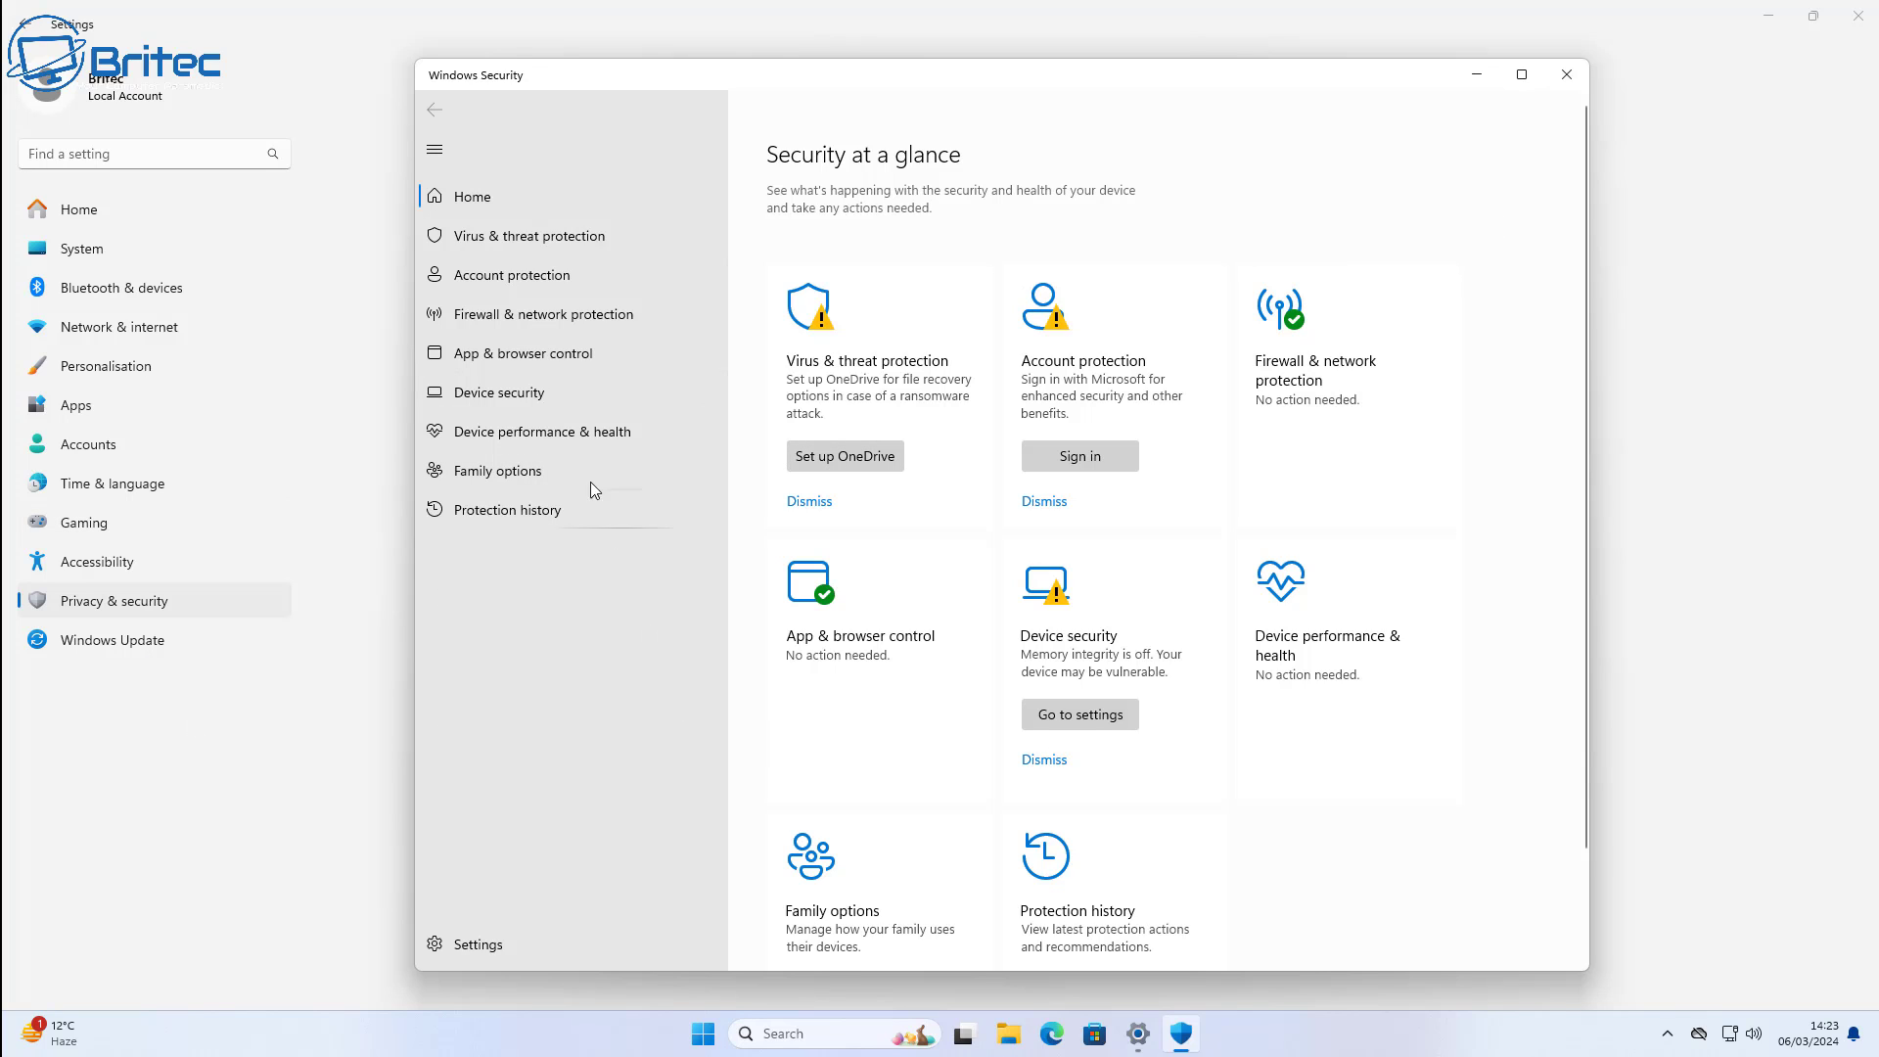
- Review the Virus & threat protection page and its protection settings
click(542, 241)
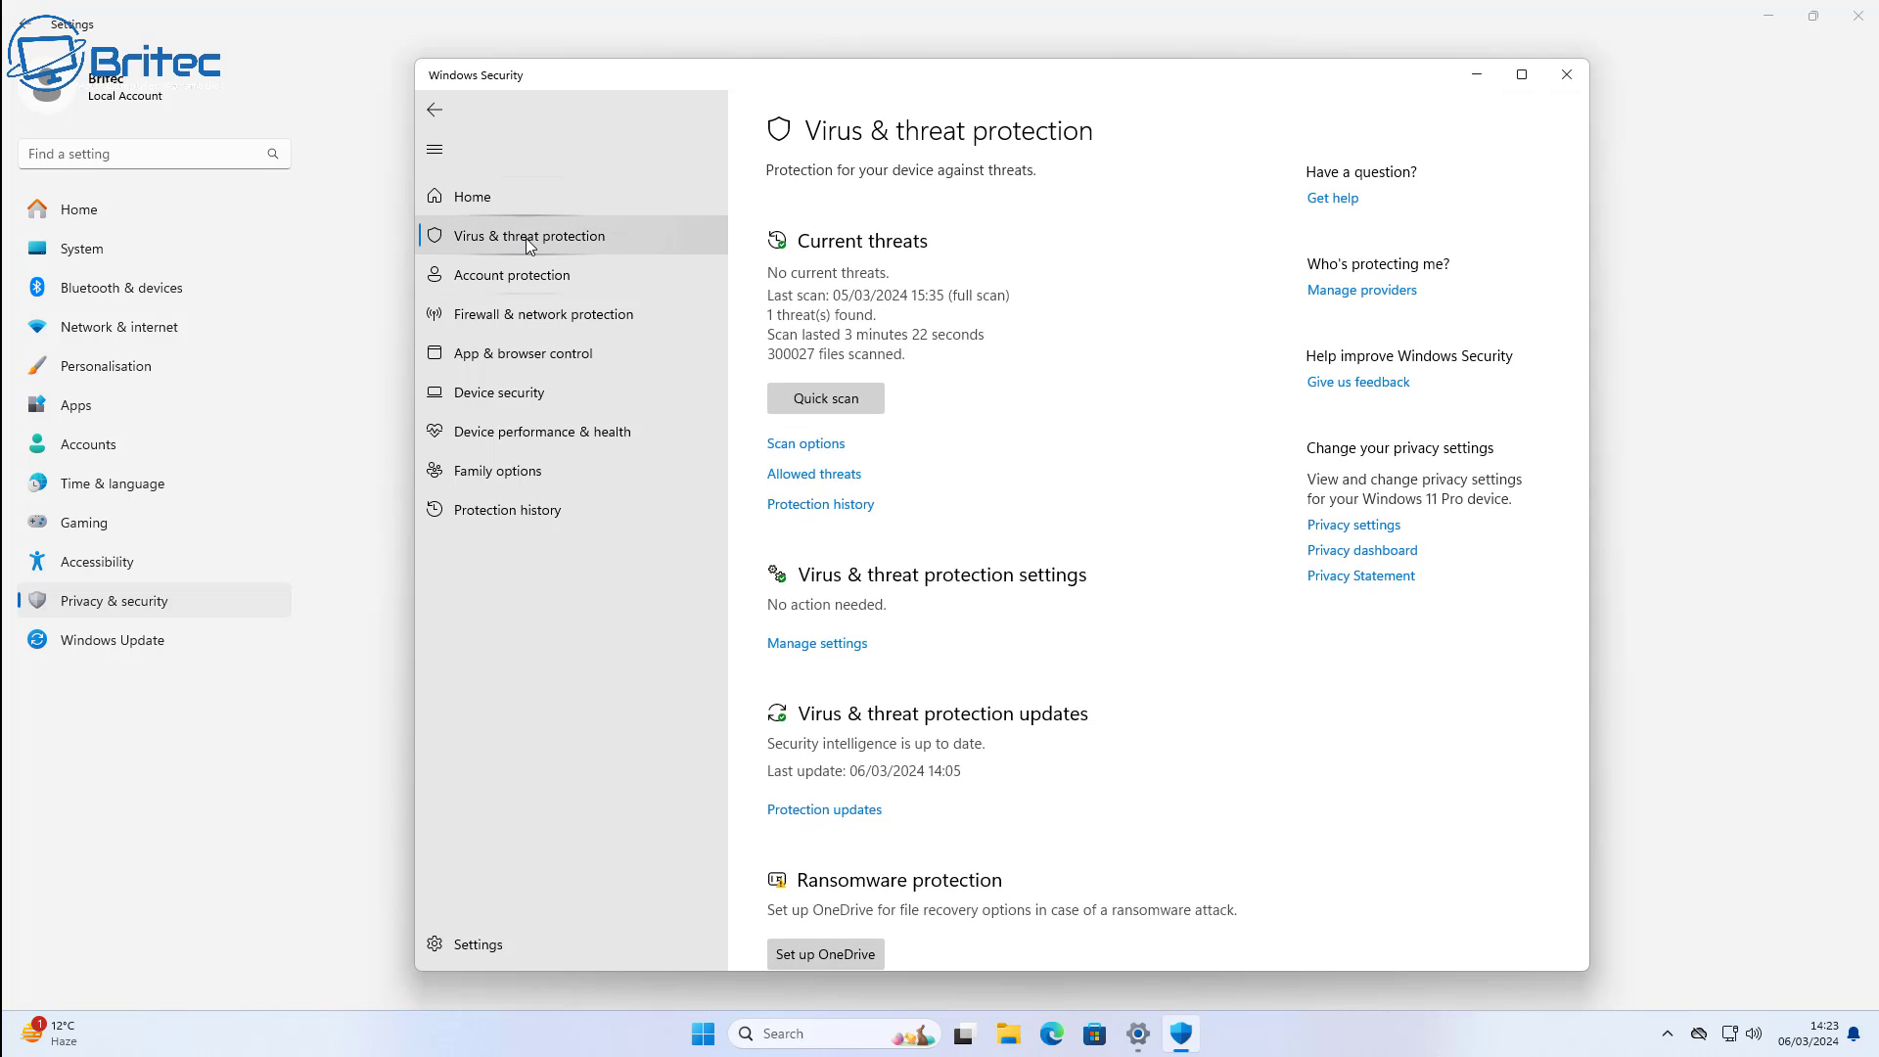
scroll(941, 797, down, 3)
scroll(944, 789, up, 3)
scroll(896, 607, down, 3)
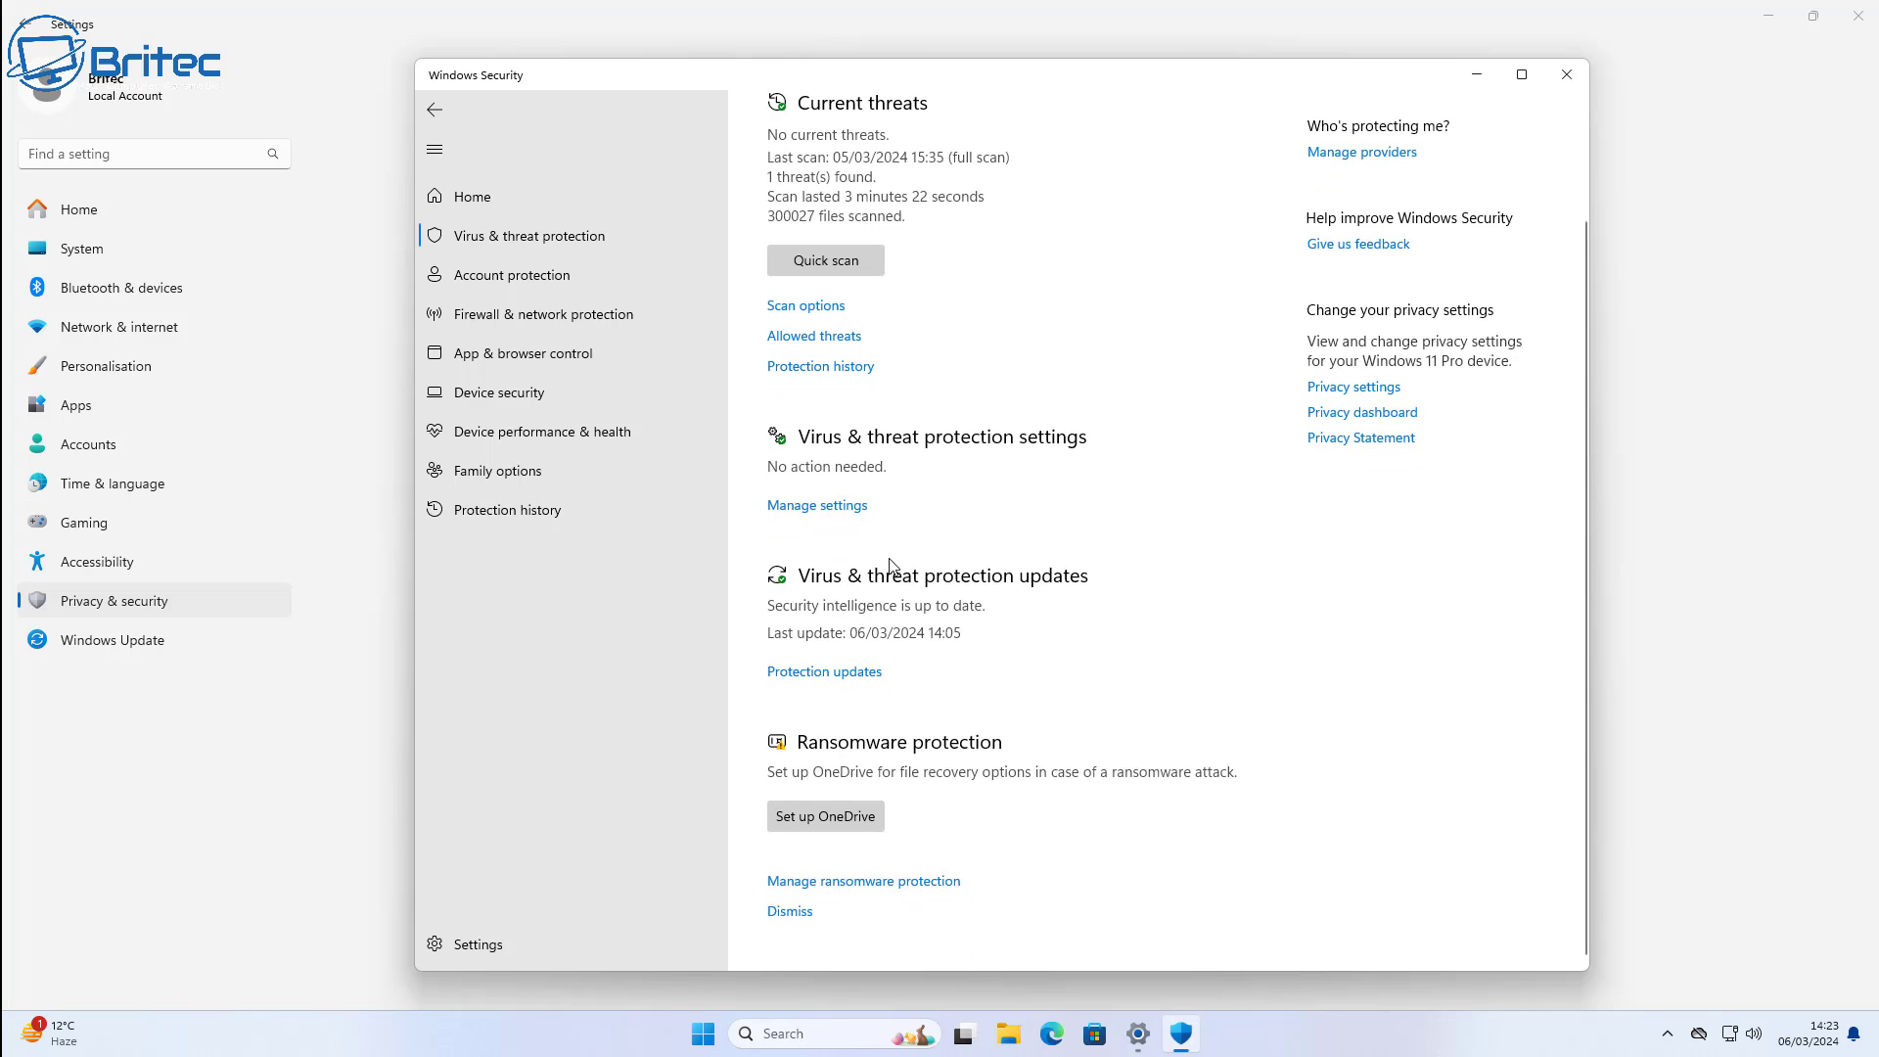
click(834, 507)
scroll(1000, 418, down, 4)
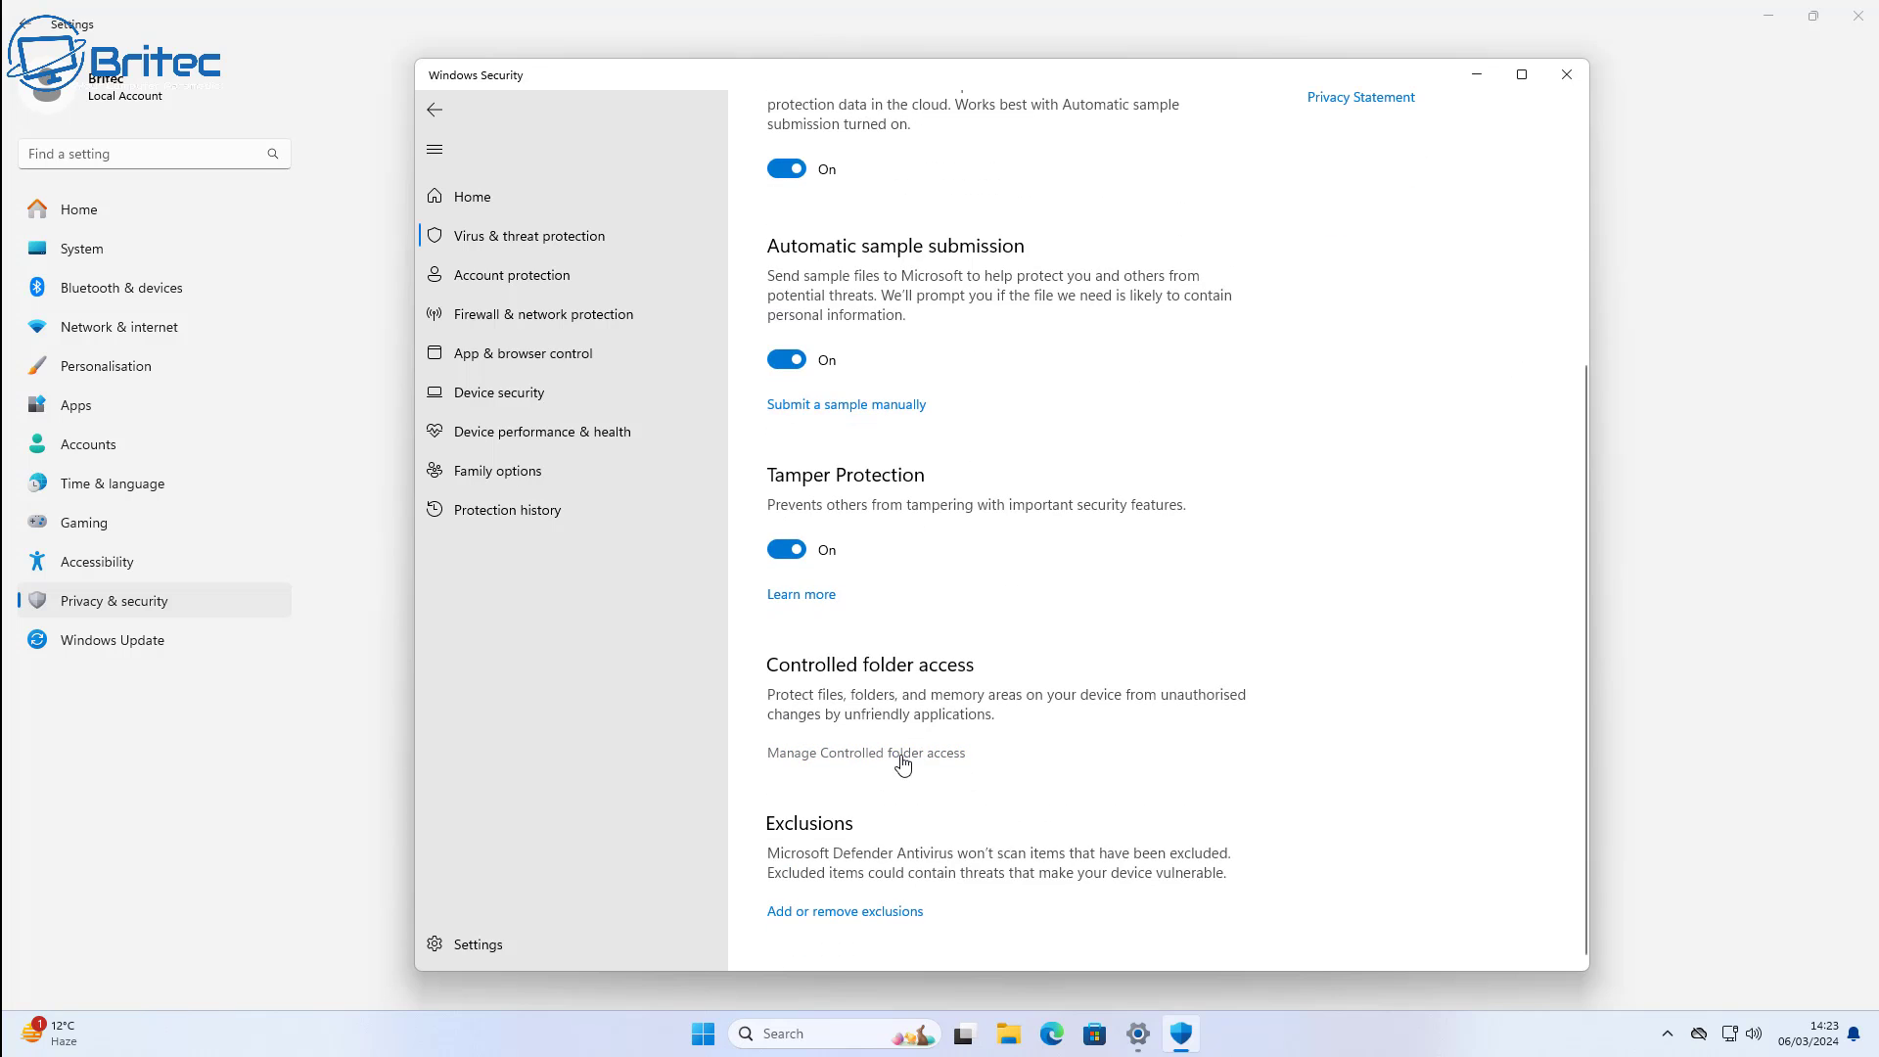
scroll(867, 720, up, 5)
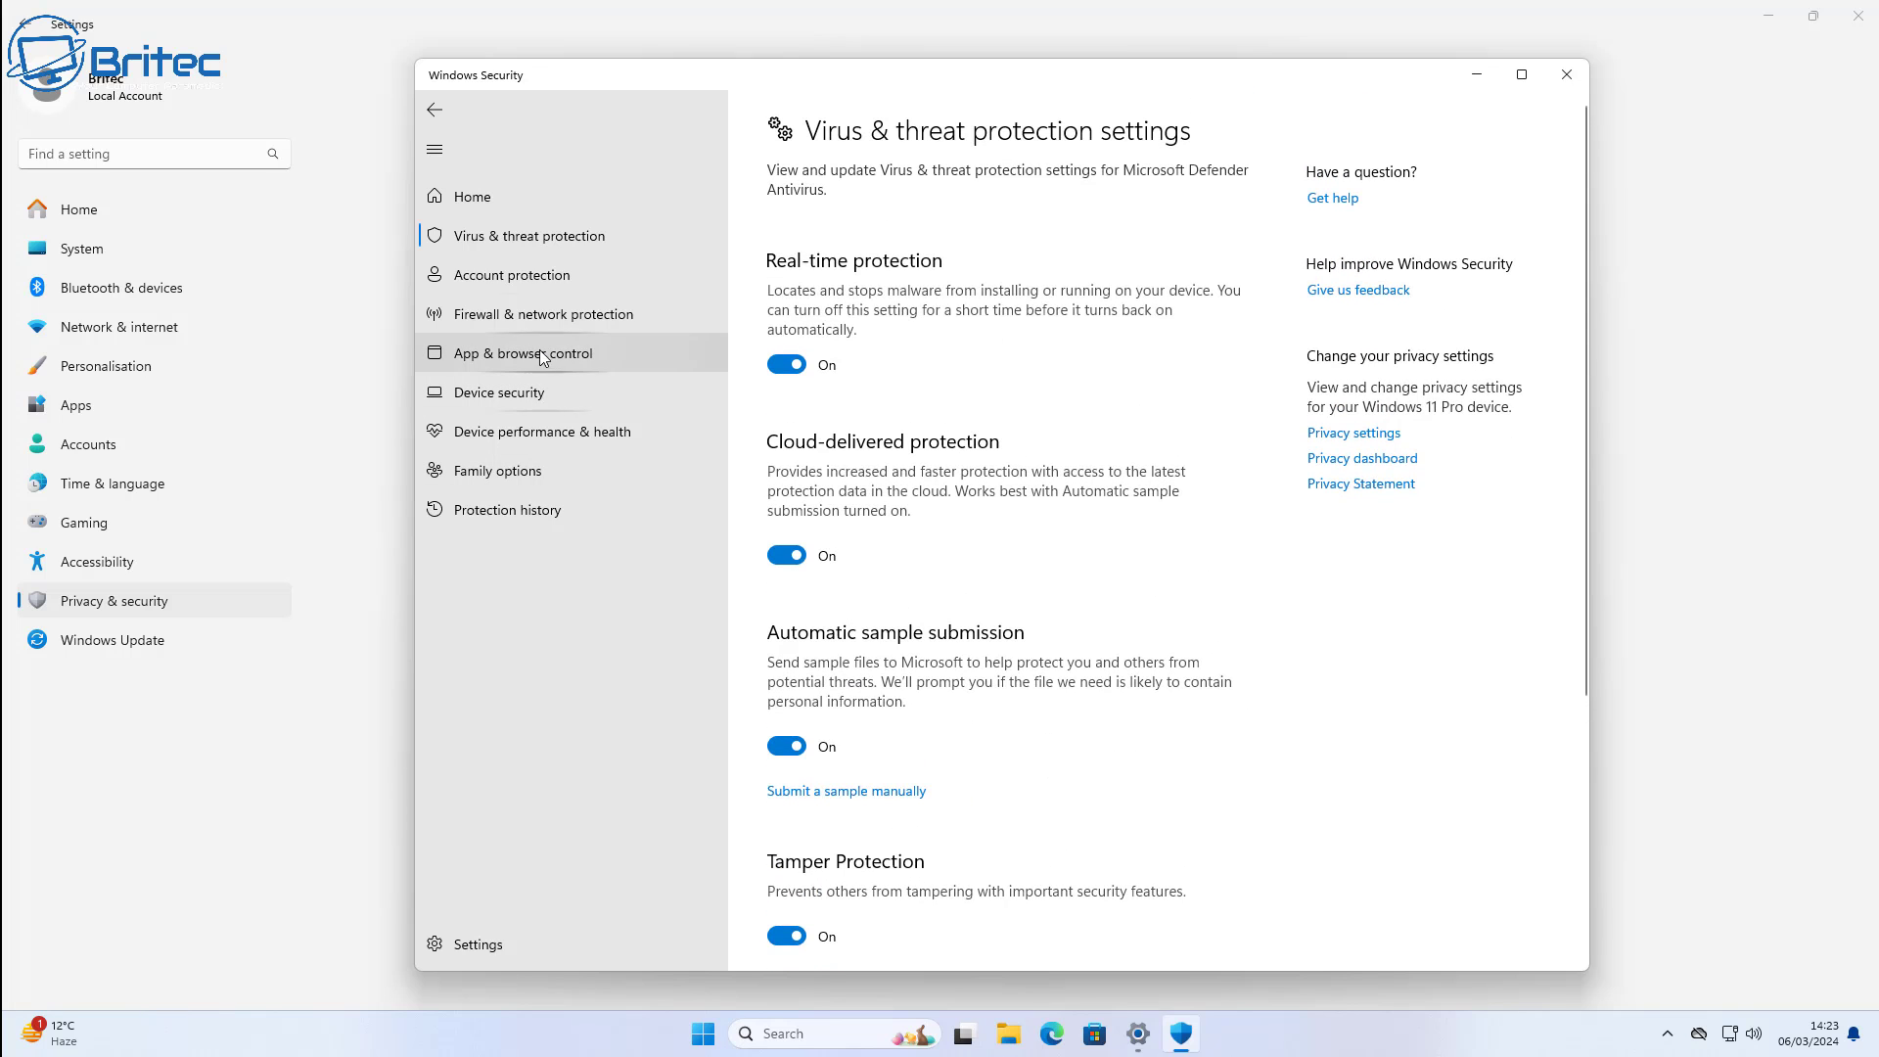
- Look over the Account protection, Firewall, App & browser control and Device security pages, then close Windows Security
click(526, 280)
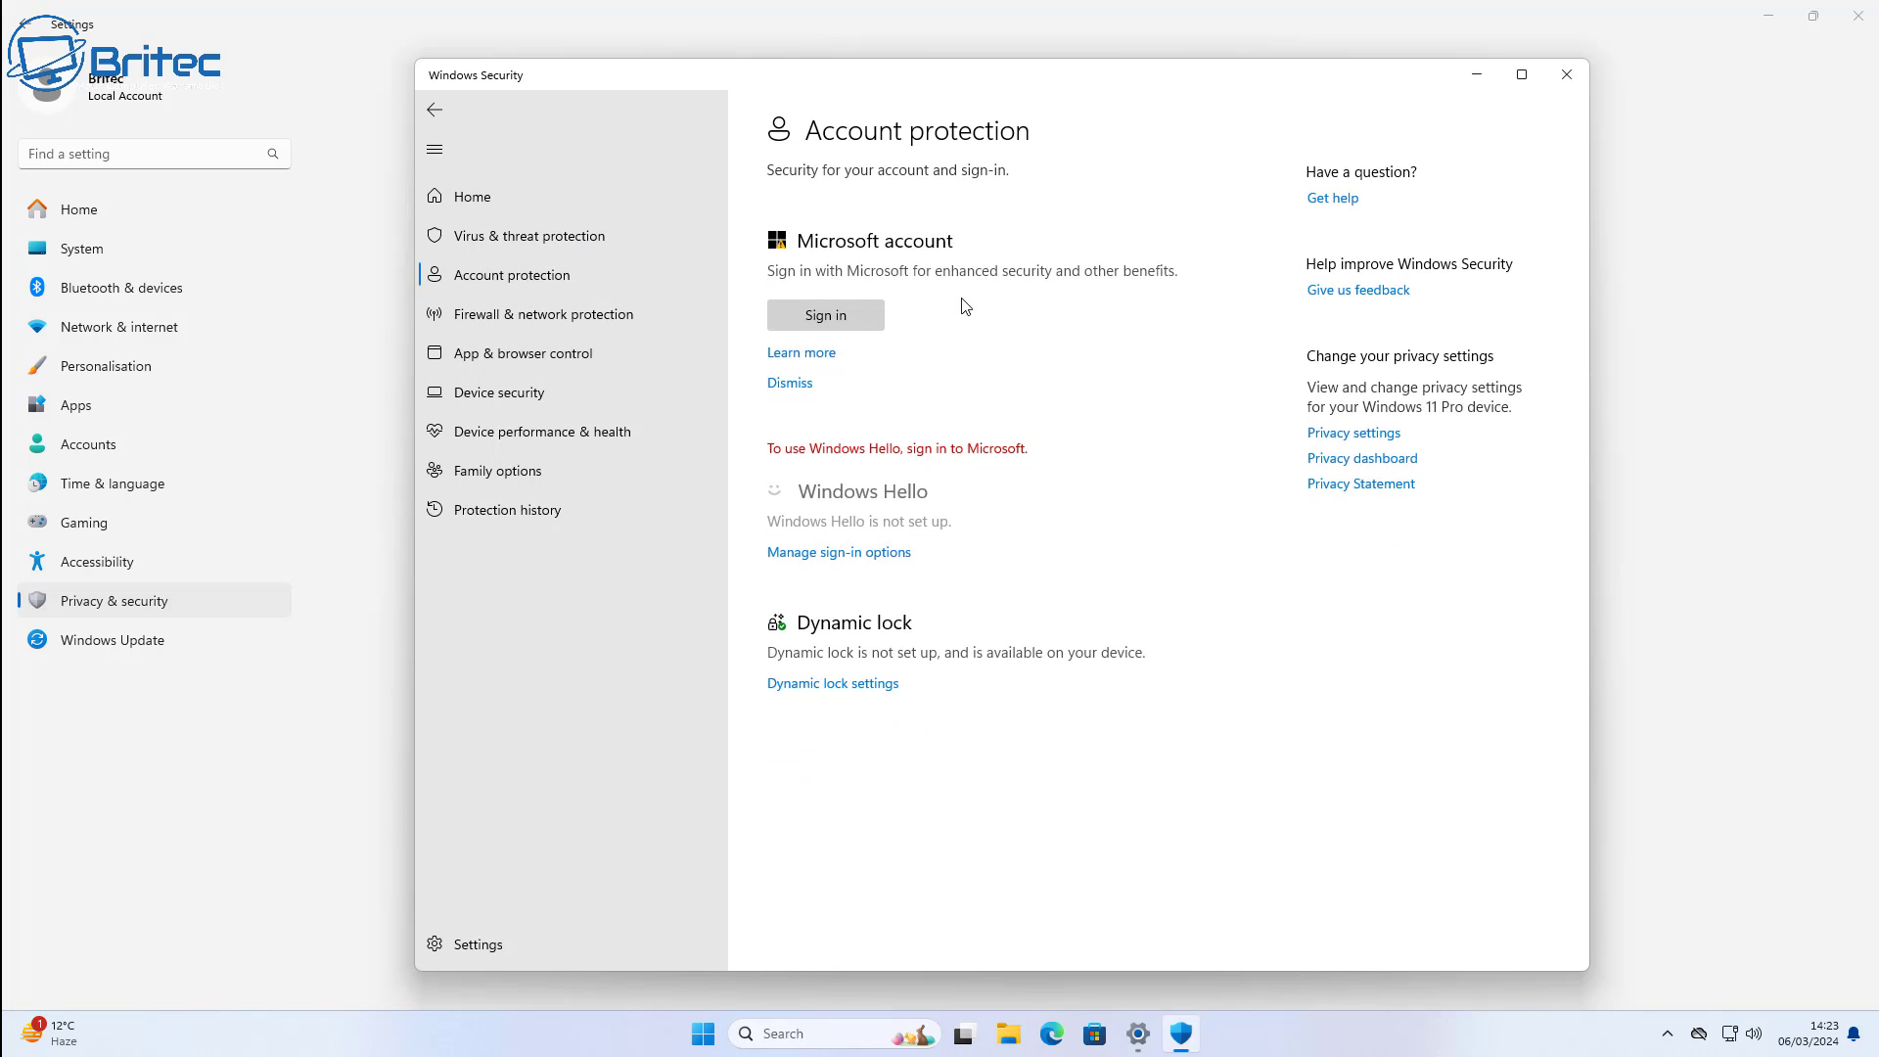
click(554, 315)
click(538, 355)
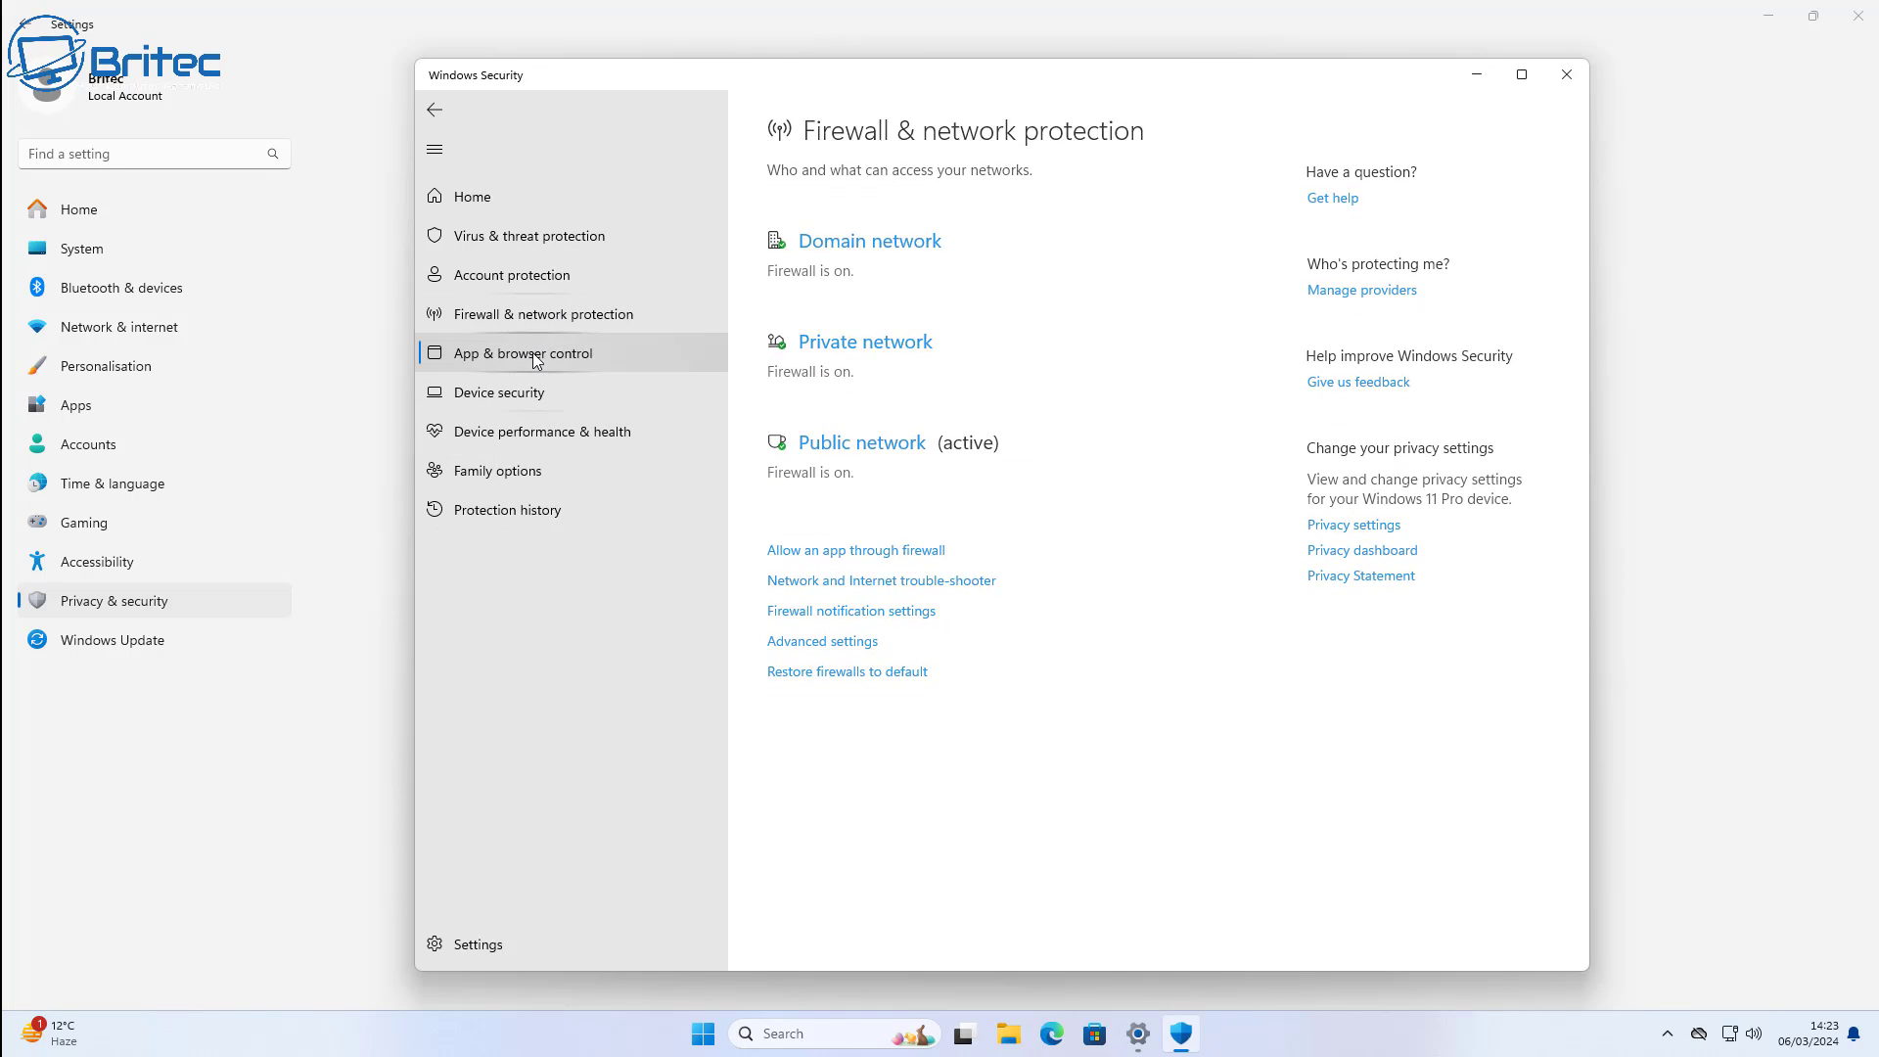
click(517, 409)
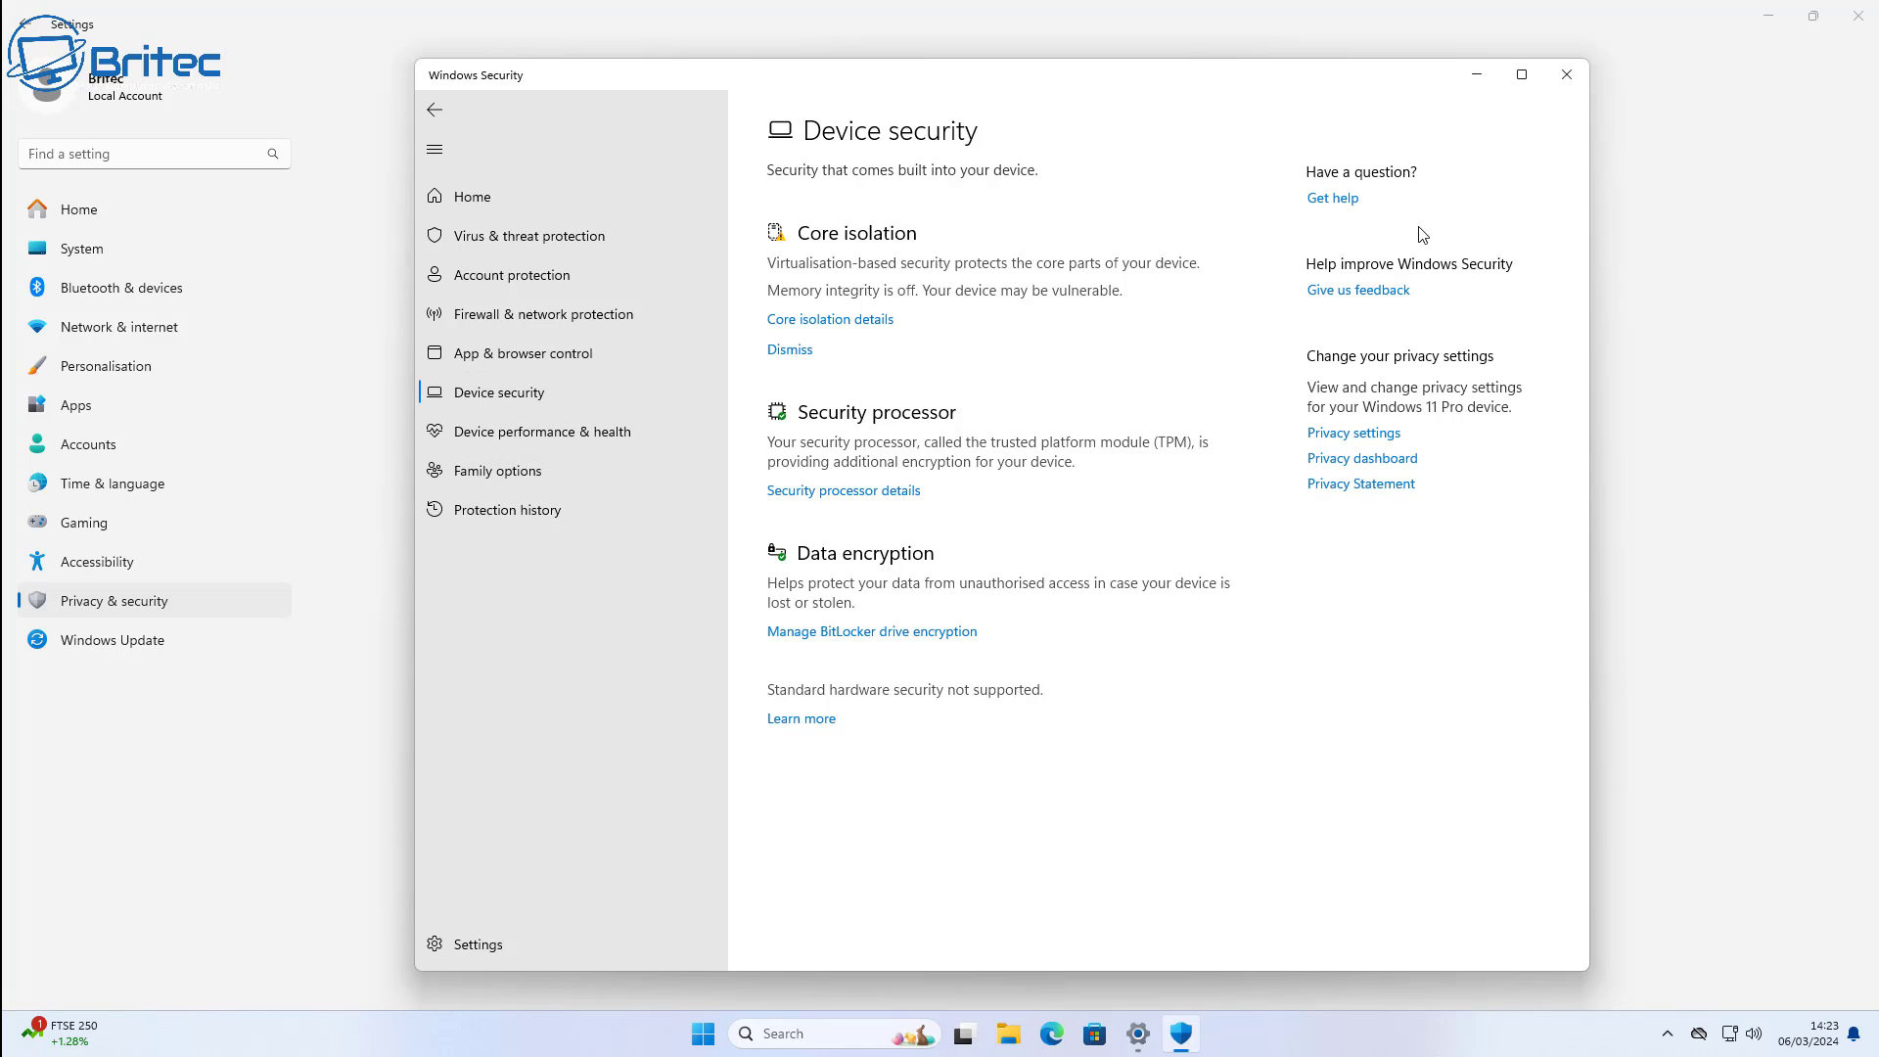
click(1567, 79)
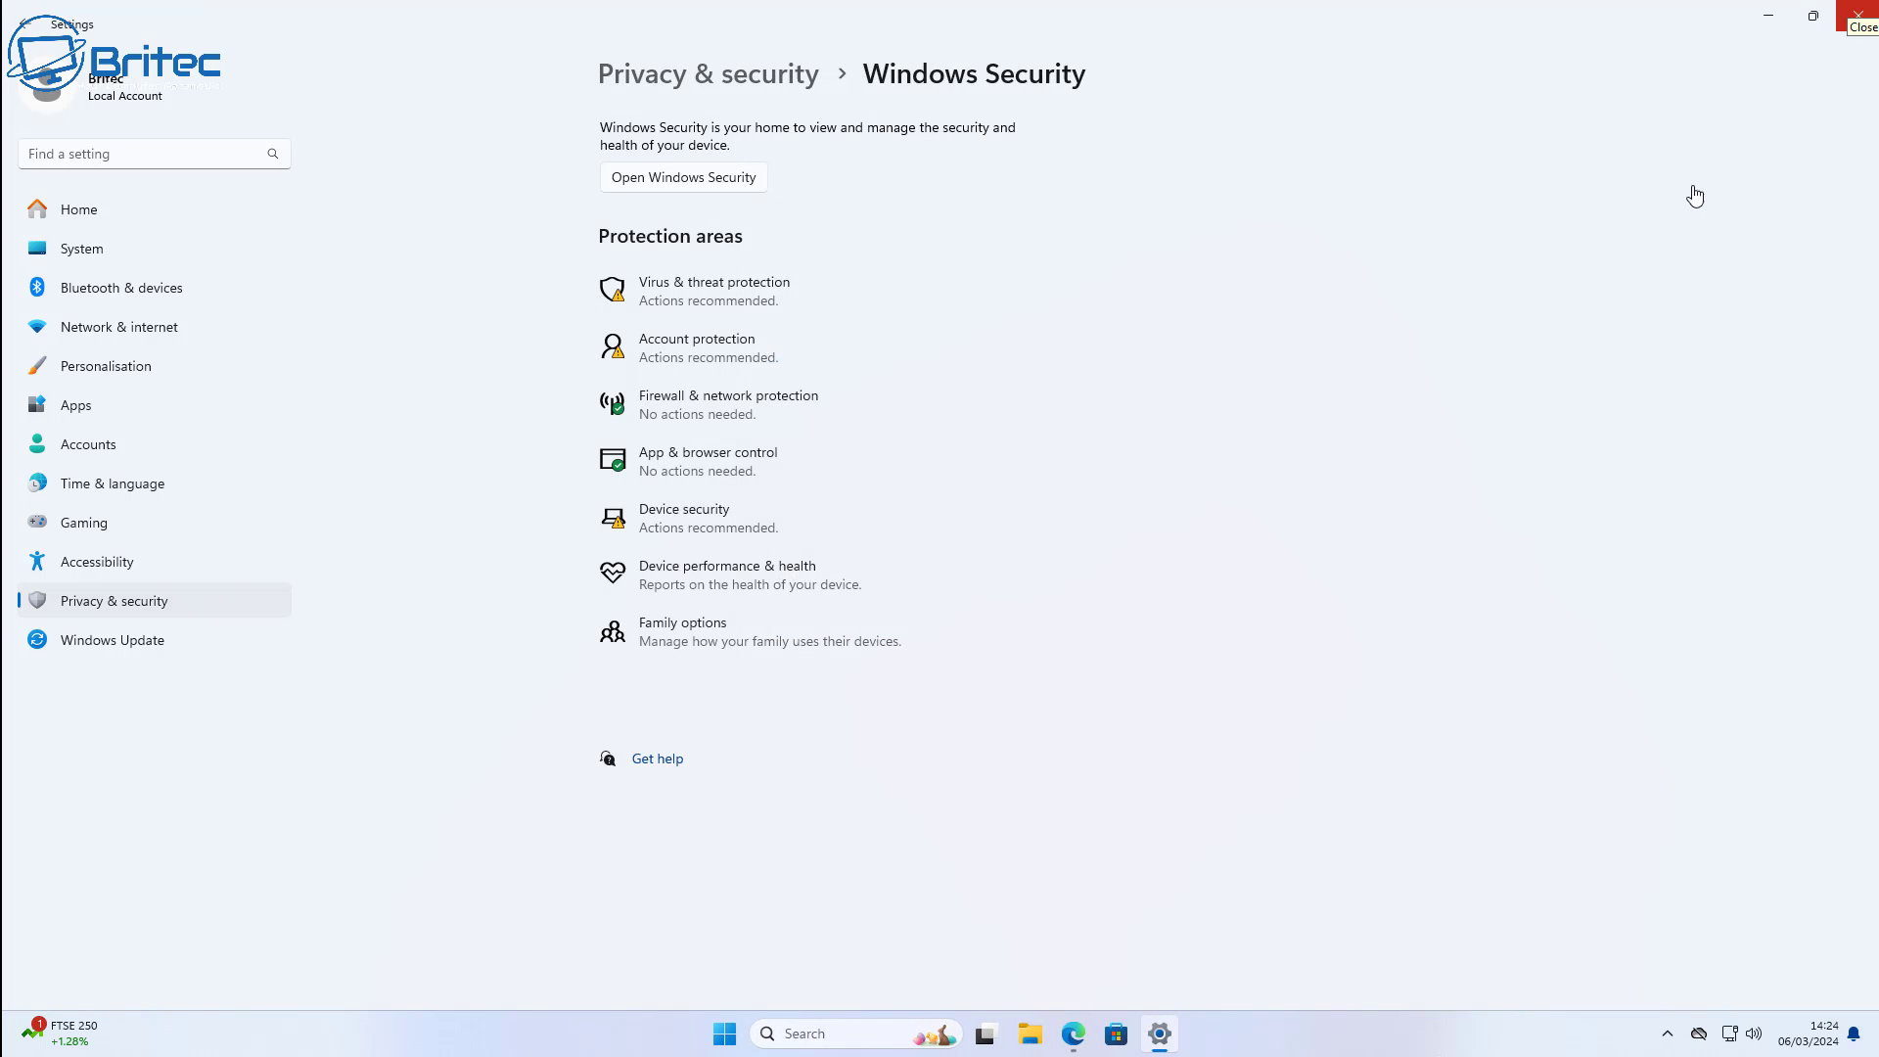
- Close Settings, open defenderui.com in Edge and scroll through its interface screenshots
click(1858, 16)
click(1094, 1034)
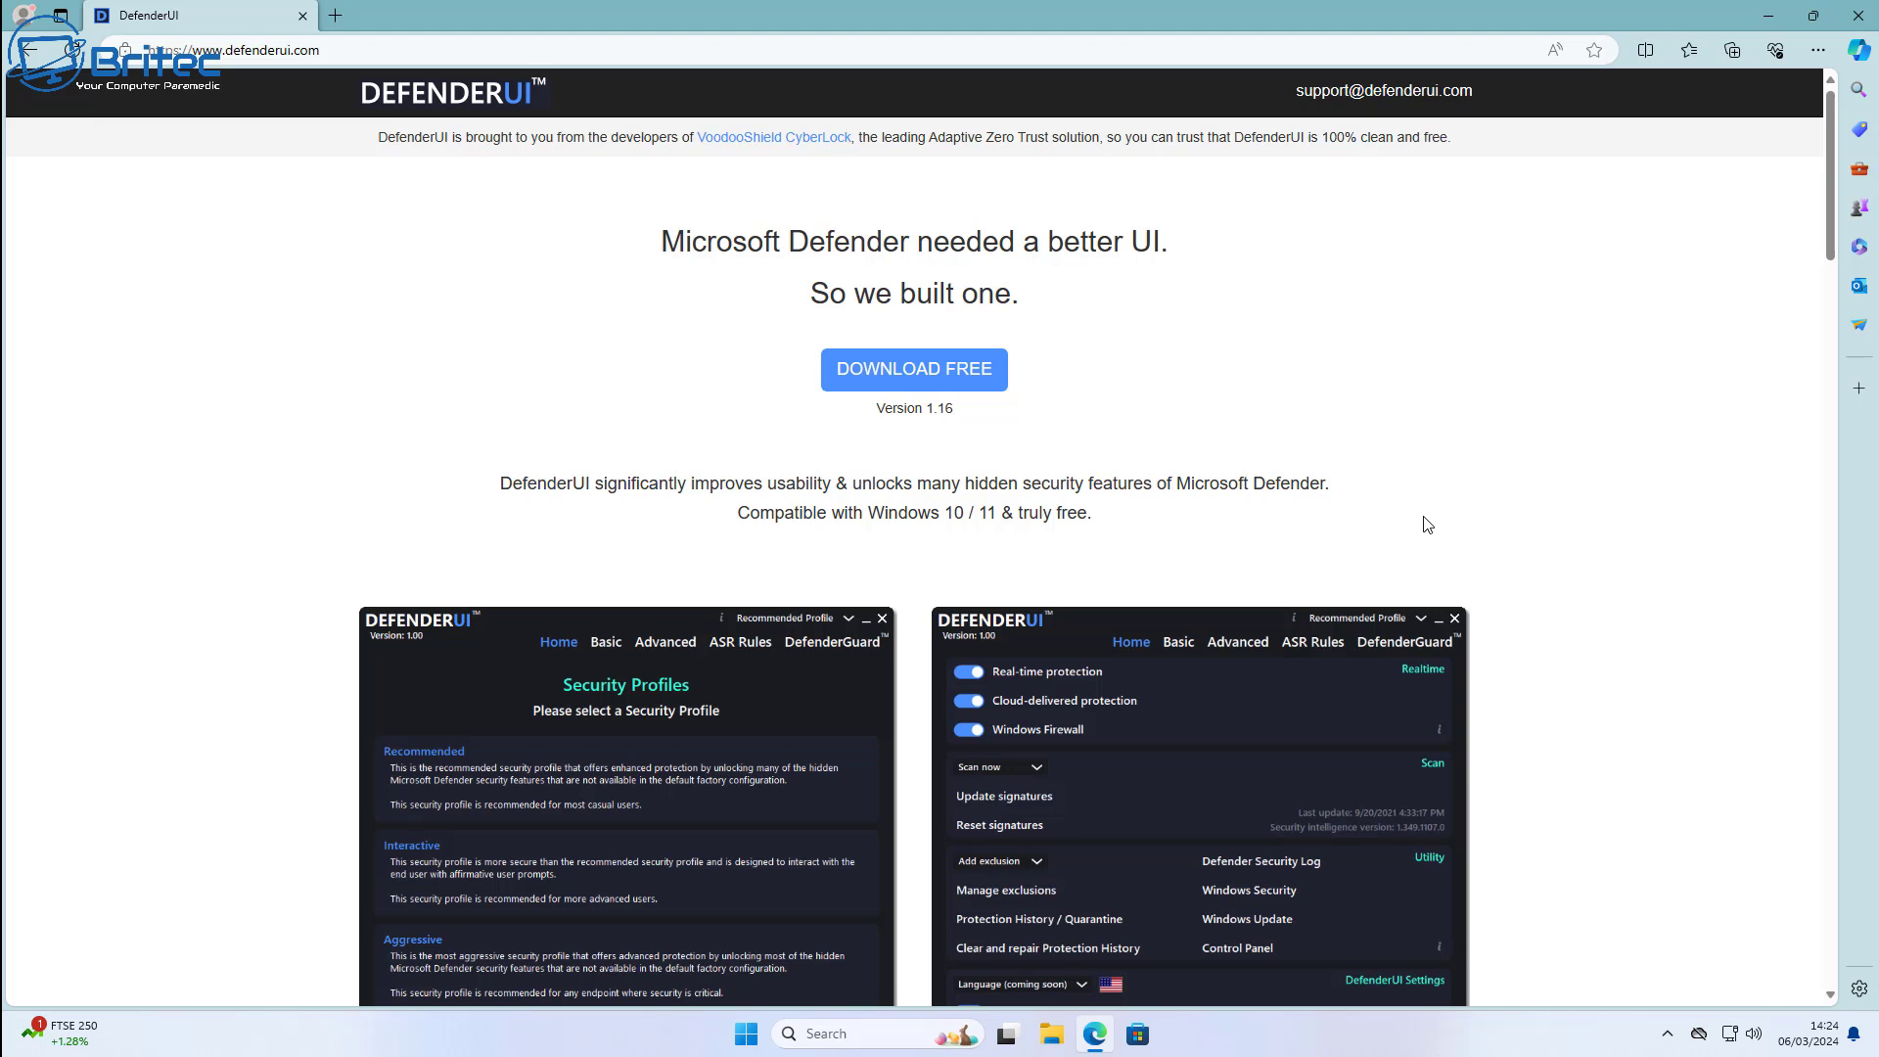
scroll(1426, 525, down, 4)
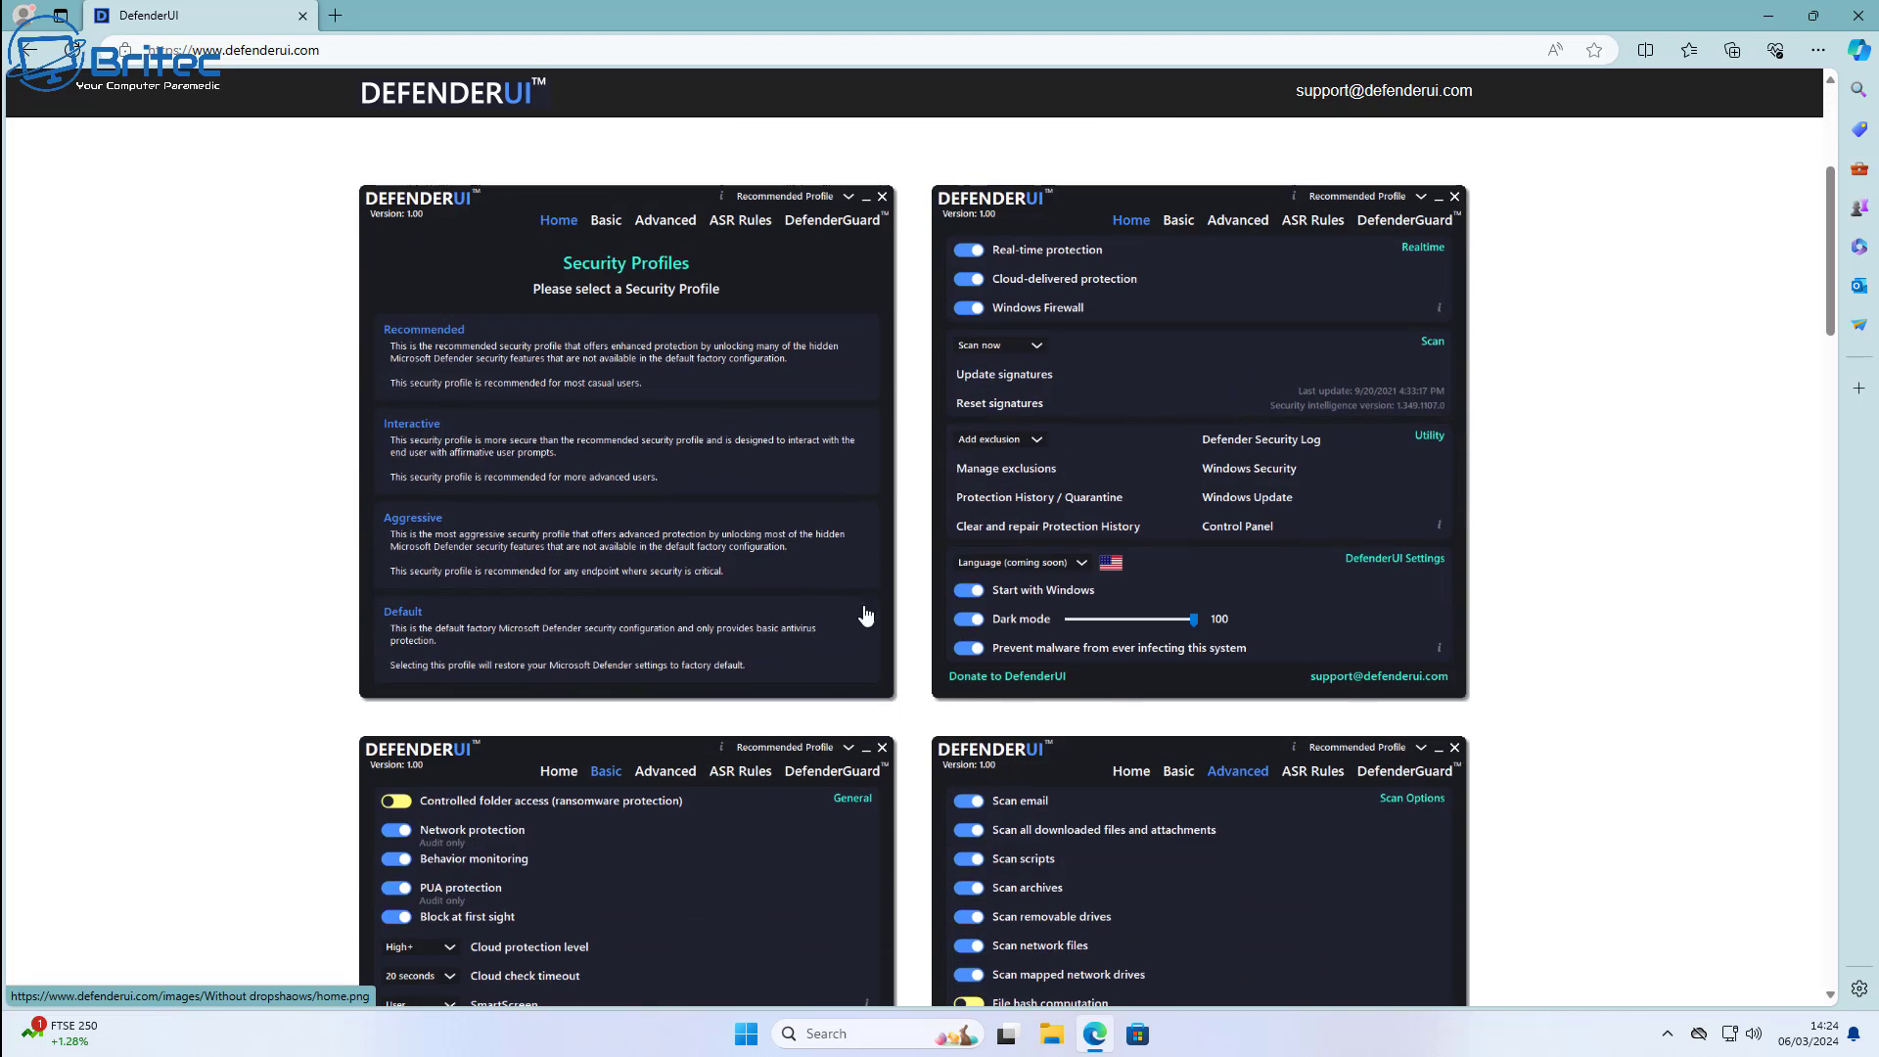
scroll(1694, 579, down, 3)
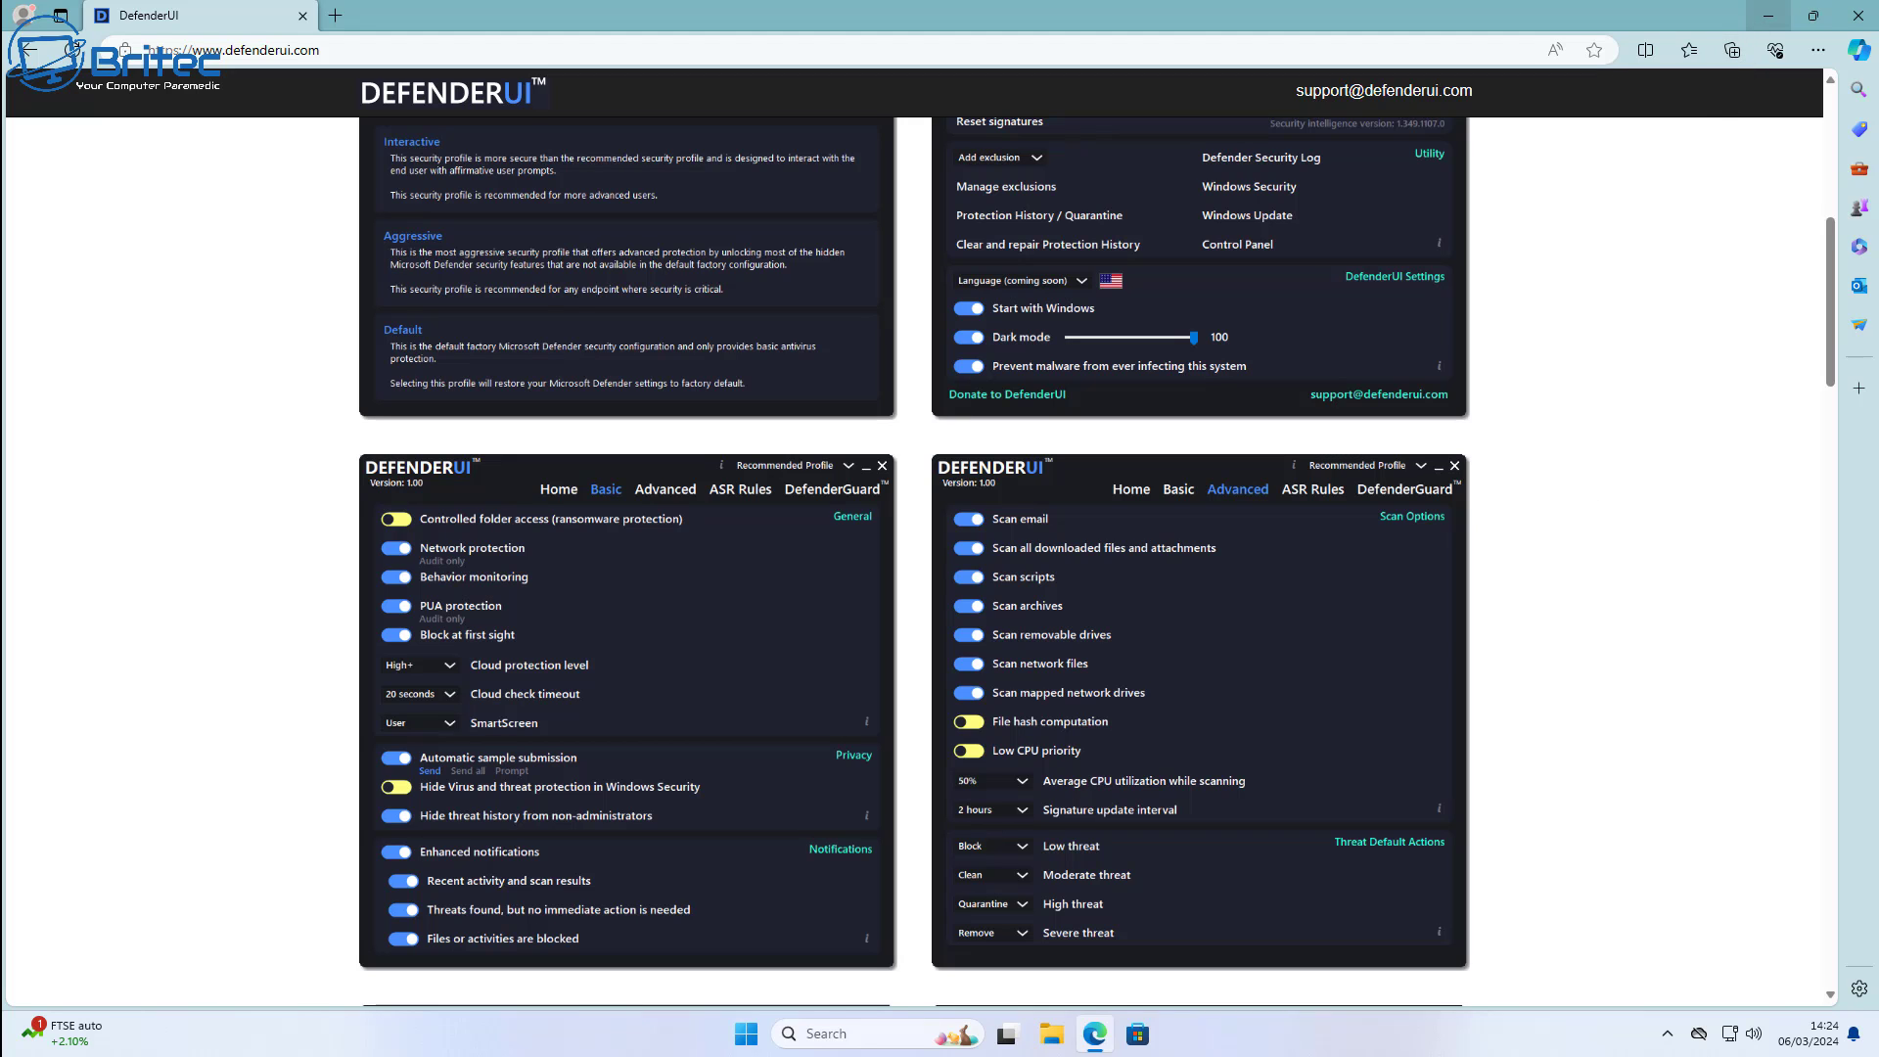
scroll(1741, 138, up, 7)
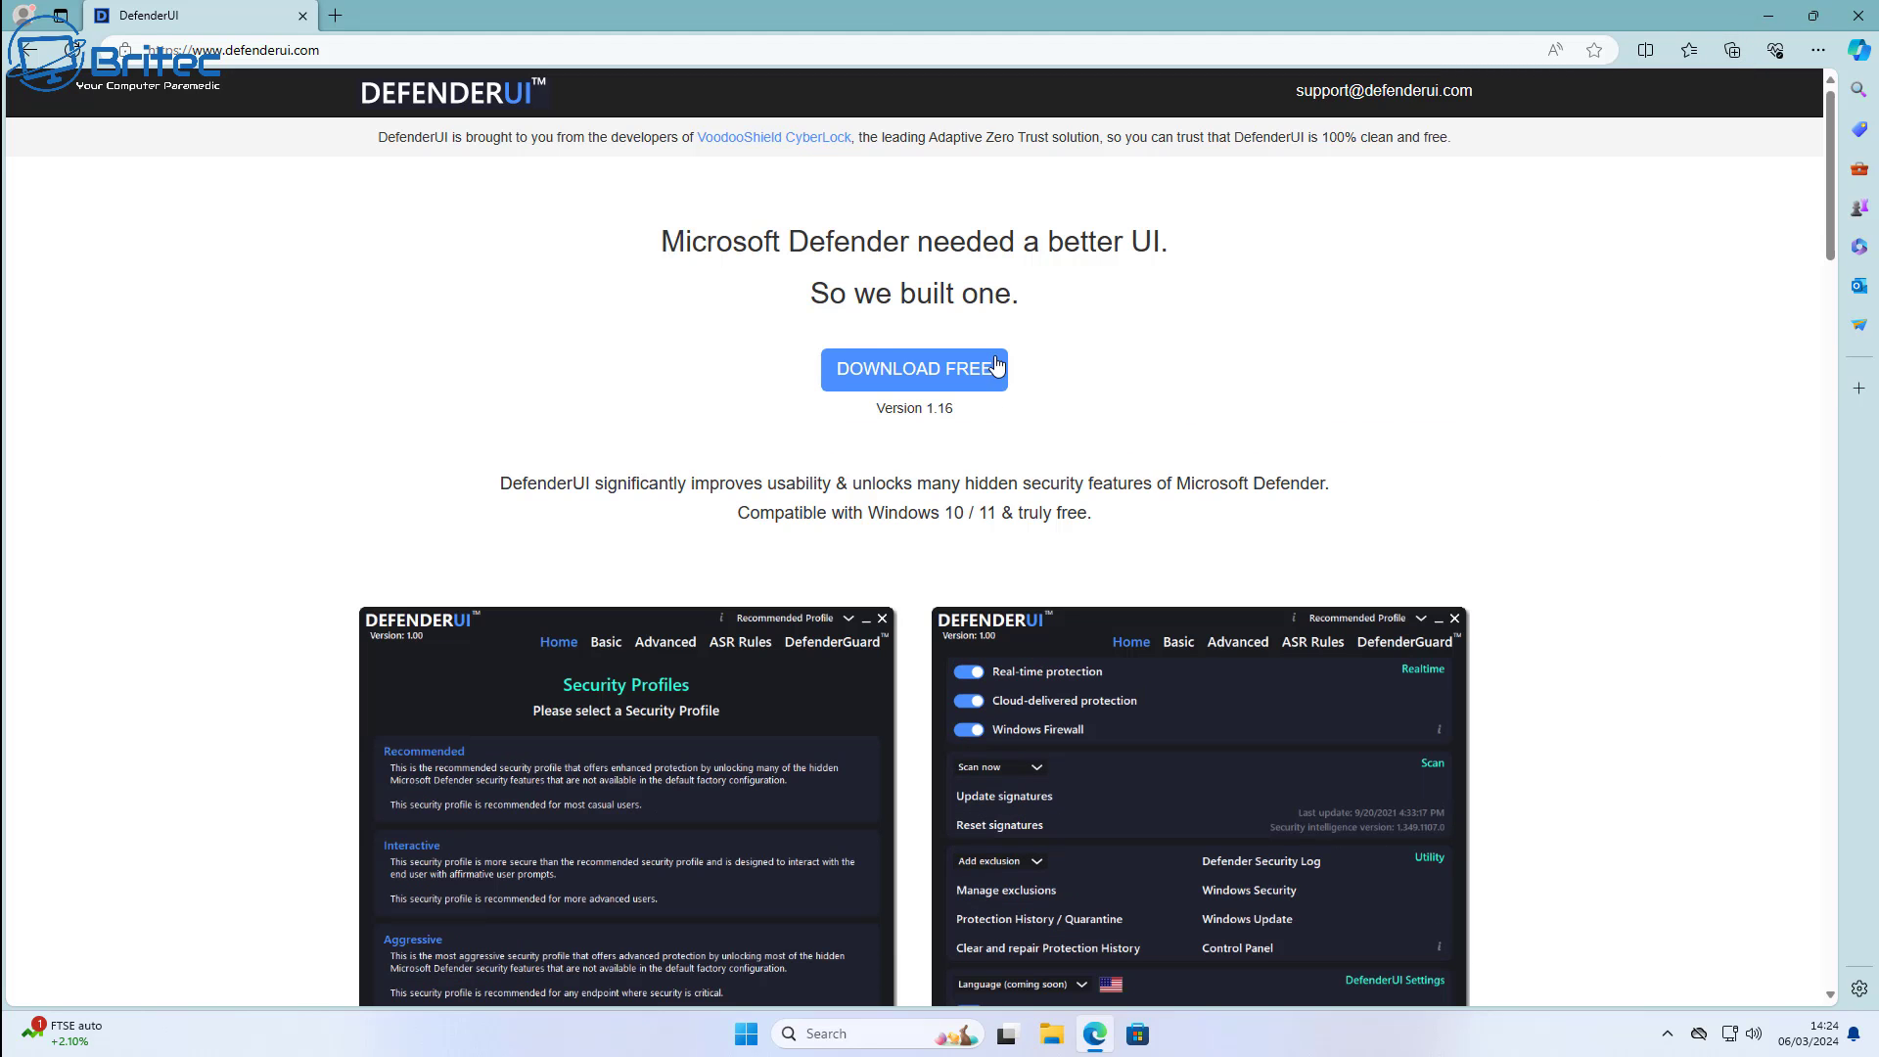
- Download InstallDefenderUI.exe, run it and approve the UAC prompt
click(914, 379)
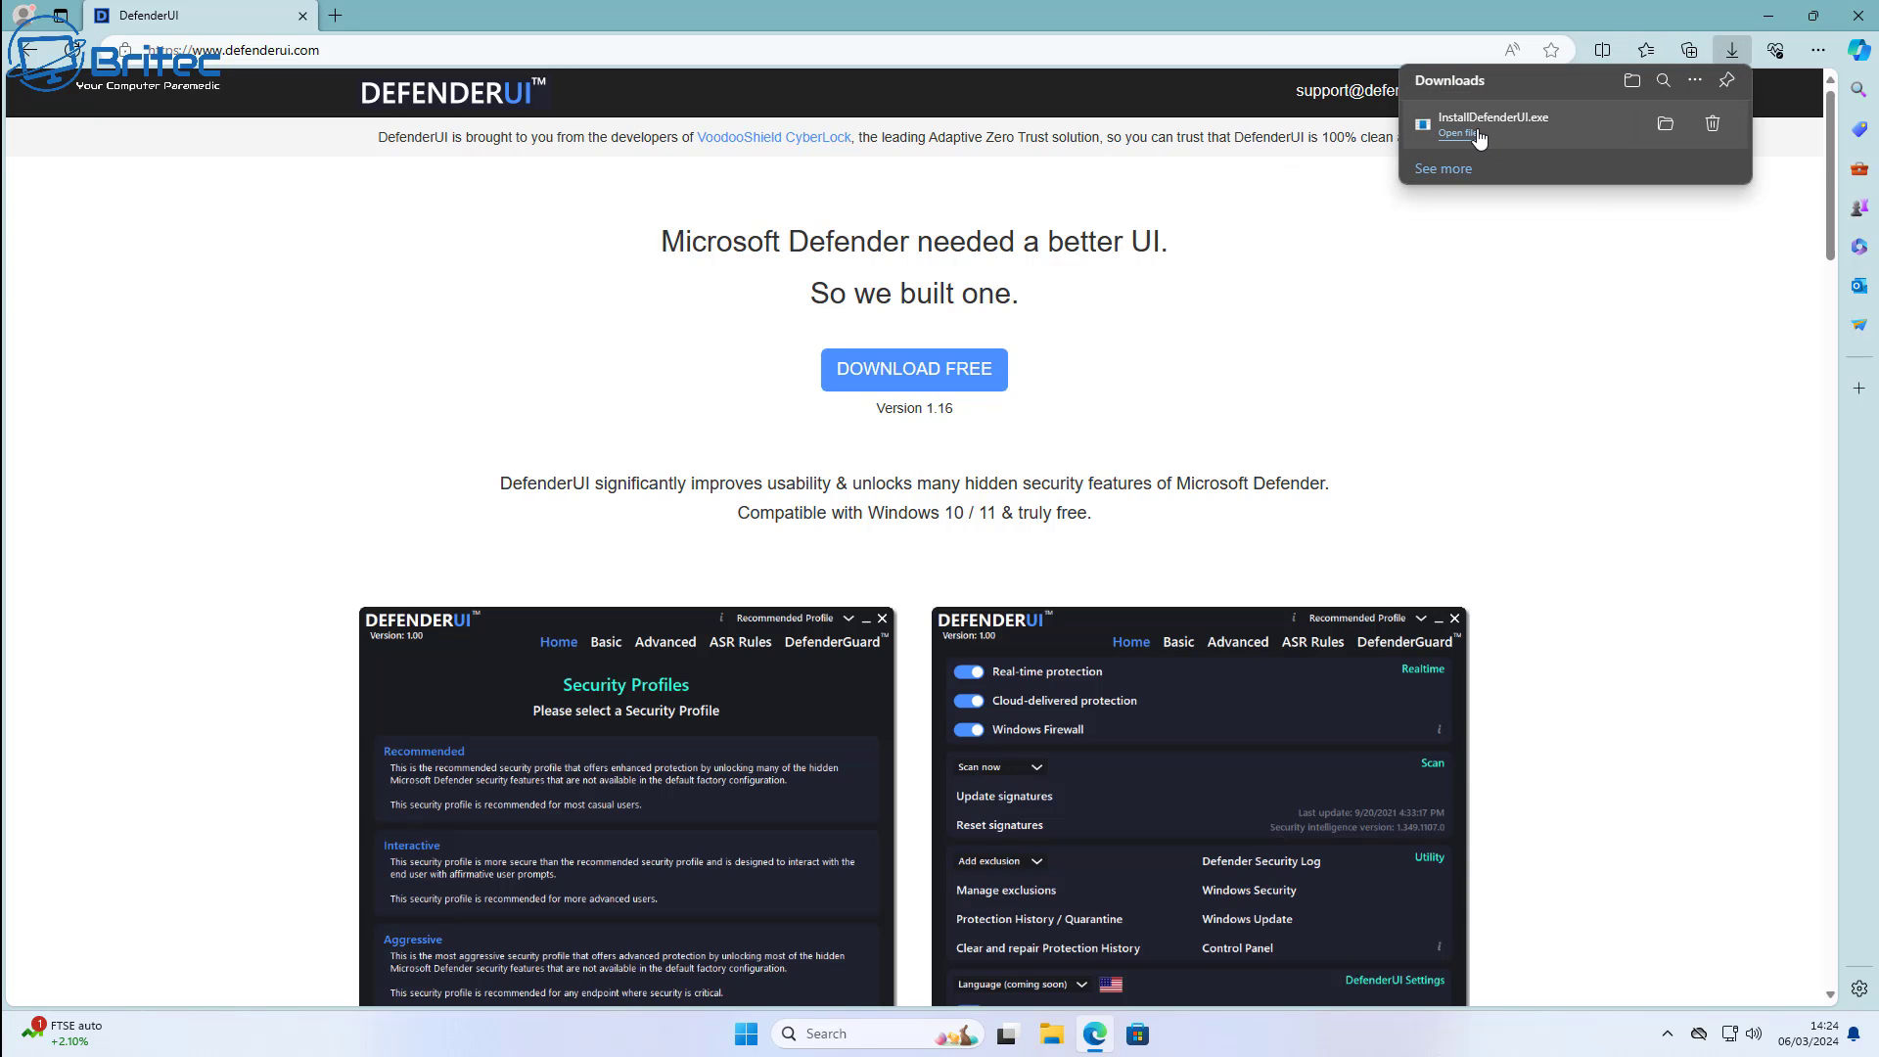
click(1480, 139)
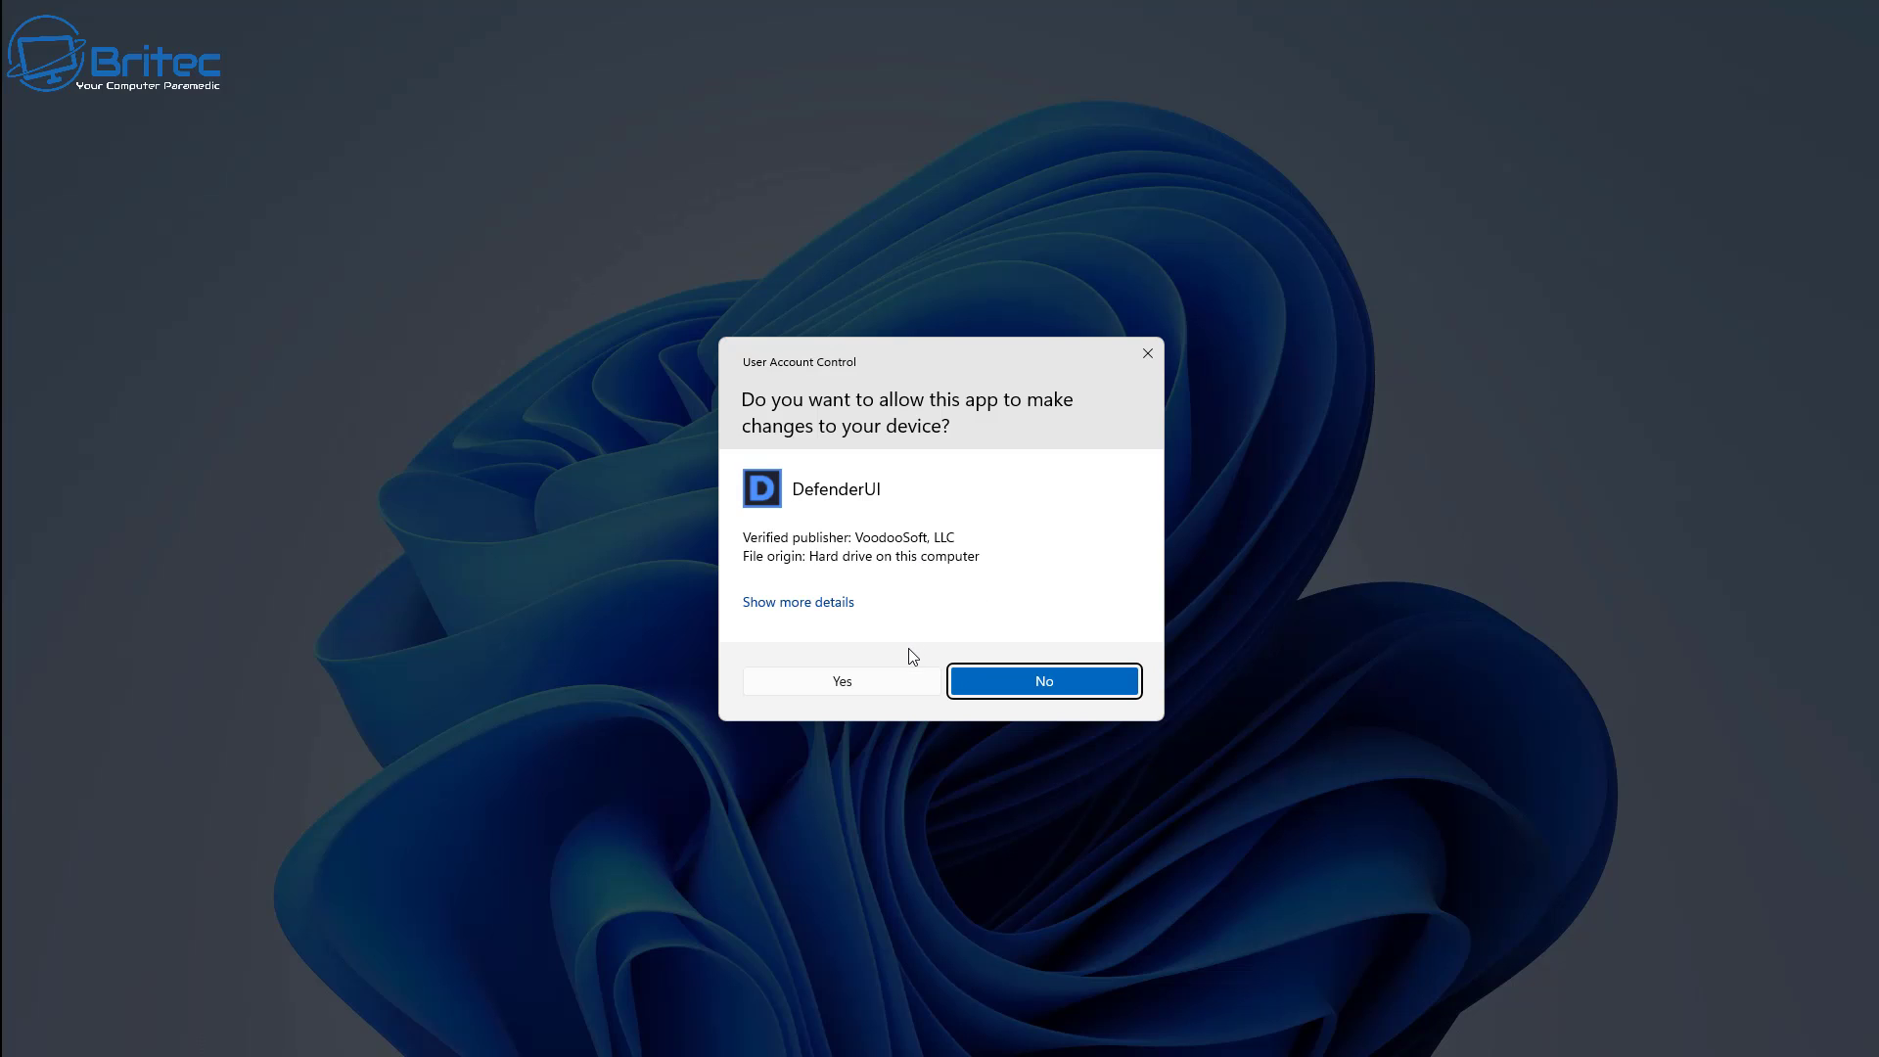
click(876, 685)
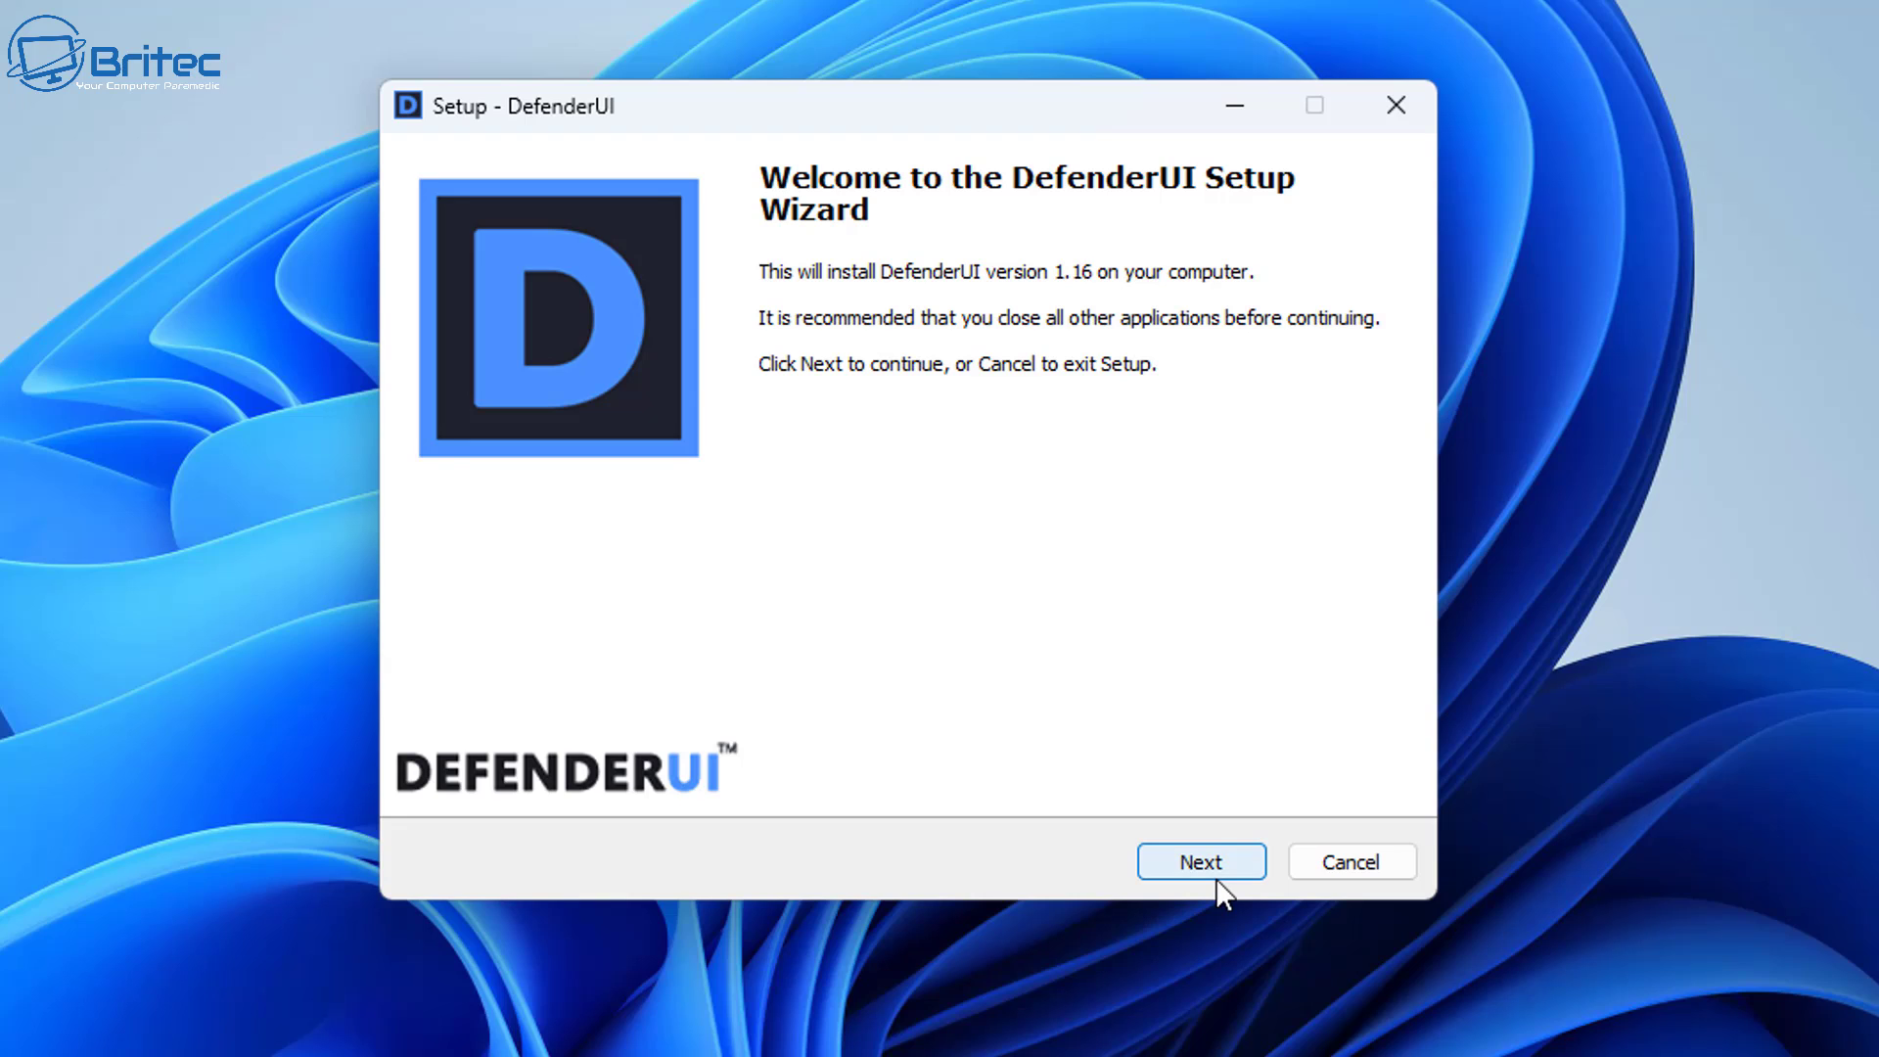
- Accept the licence agreement and install DefenderUI 1.16
click(1215, 876)
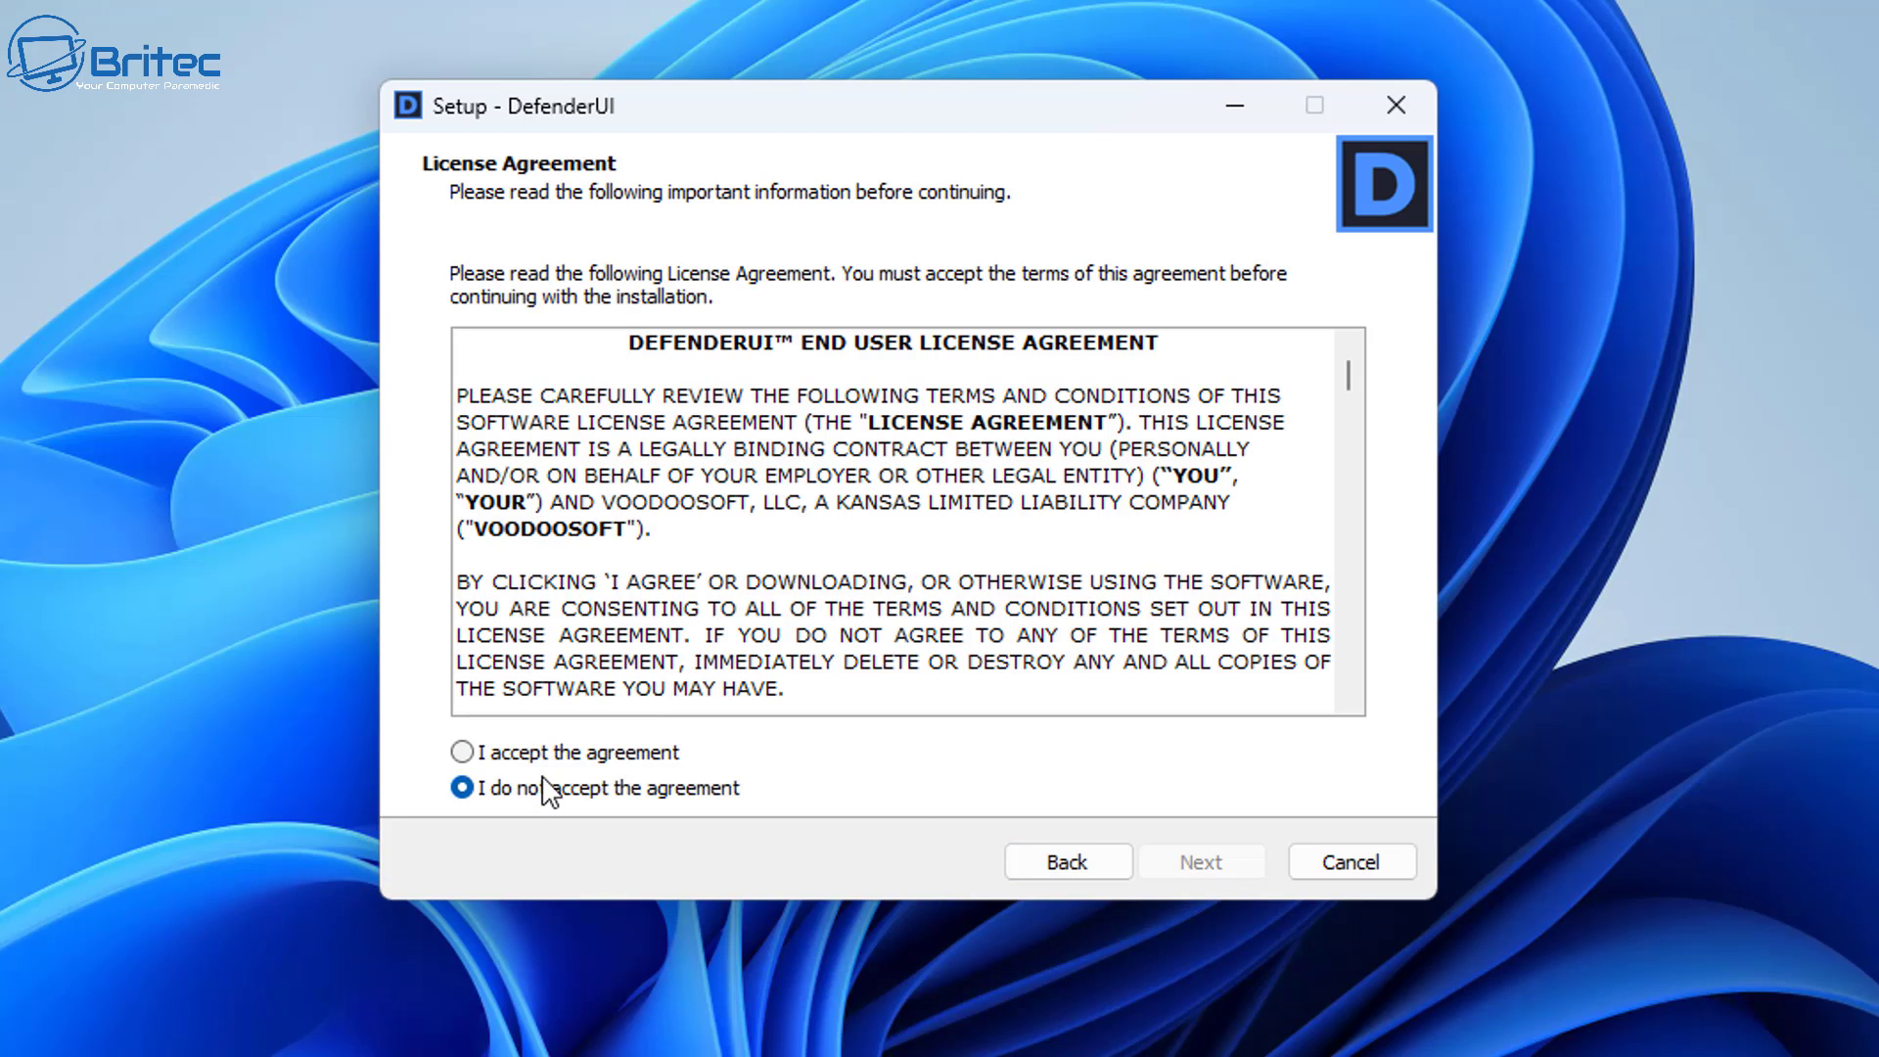
click(537, 753)
click(1201, 865)
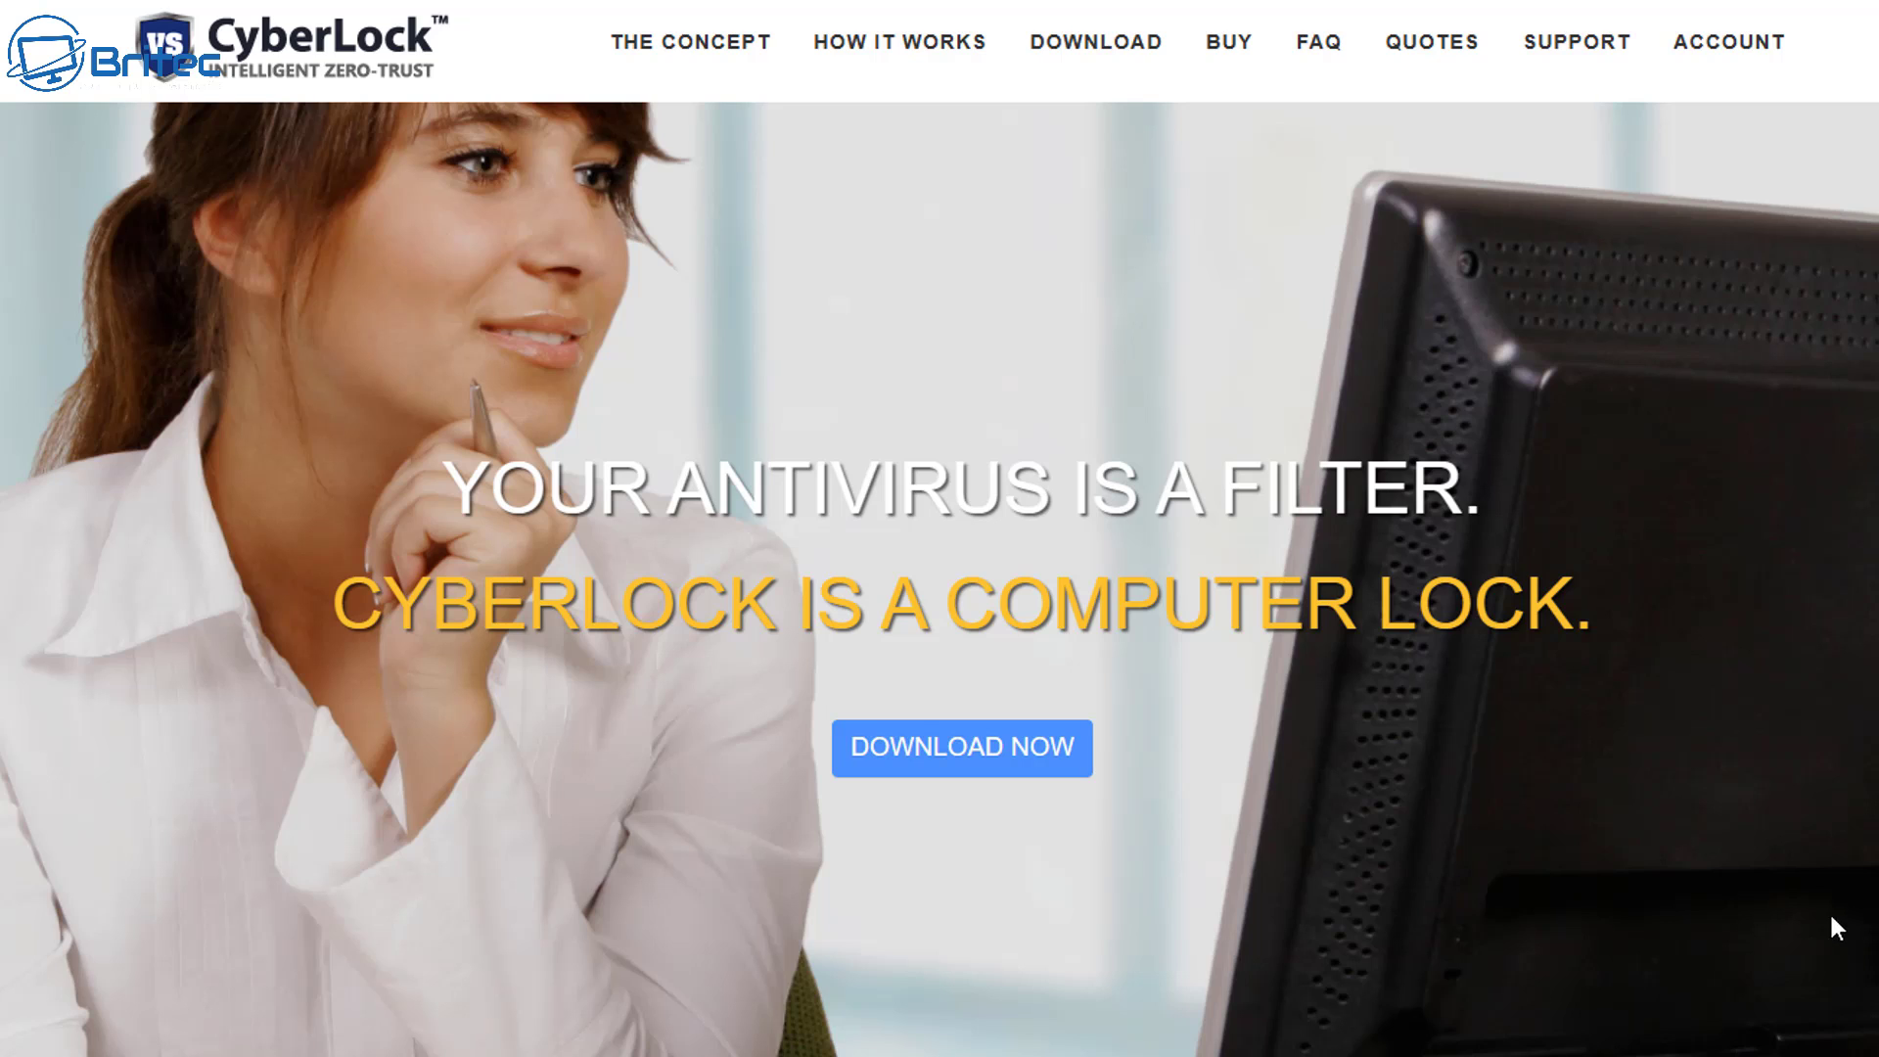
scroll(1830, 935, down, 10)
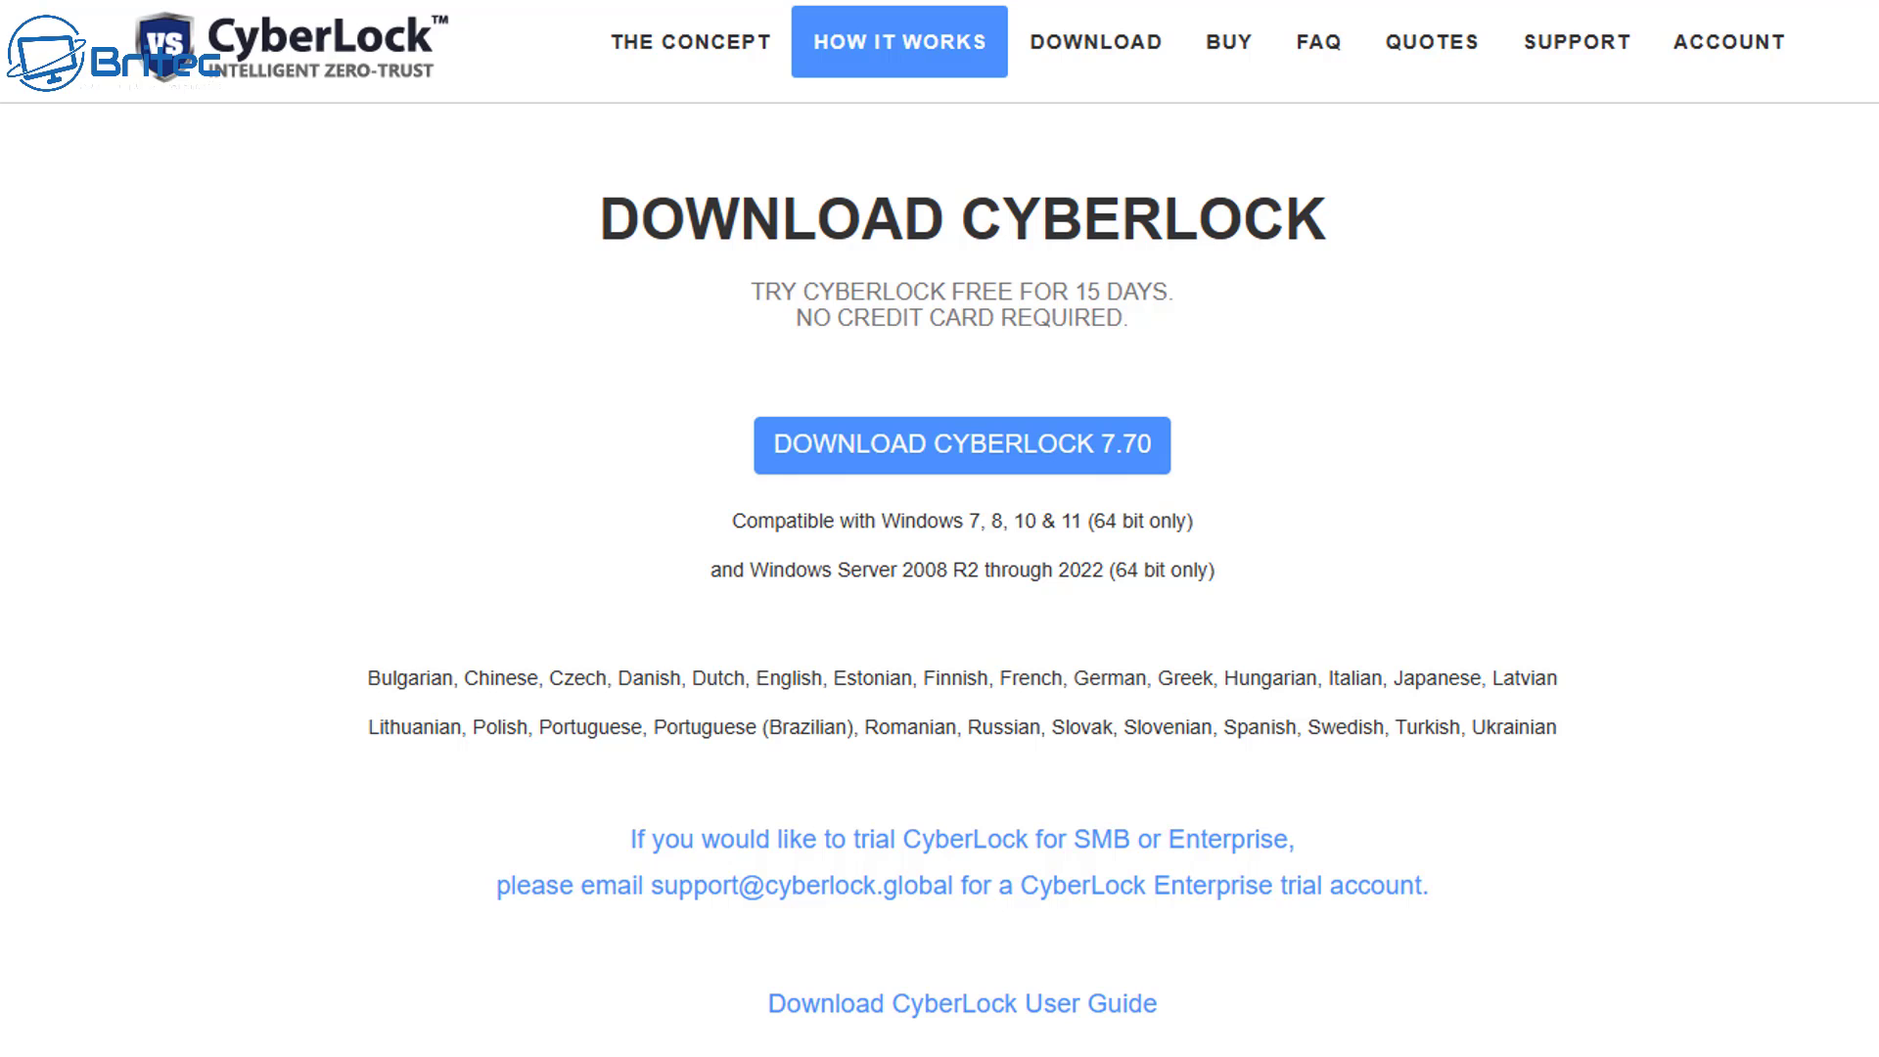
scroll(1753, 738, down, 4)
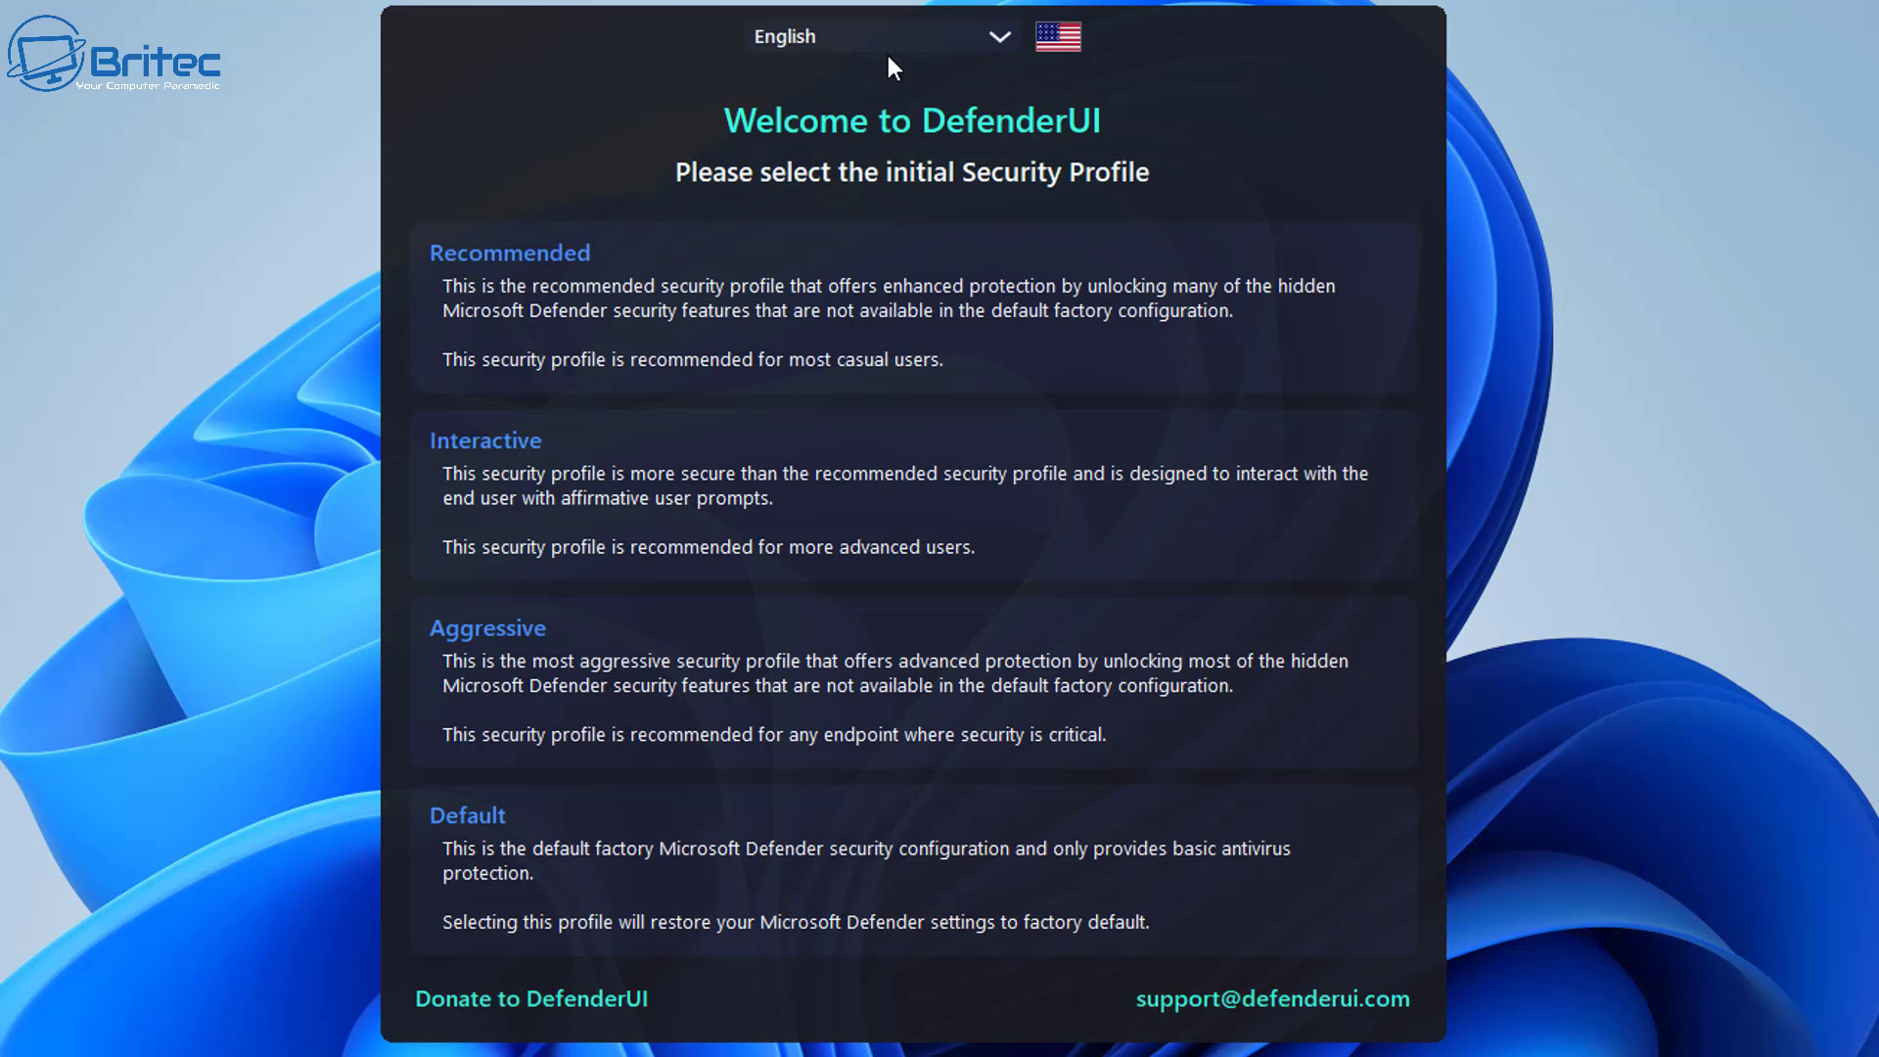
- Check the interface language list on the welcome screen, keeping English
click(999, 46)
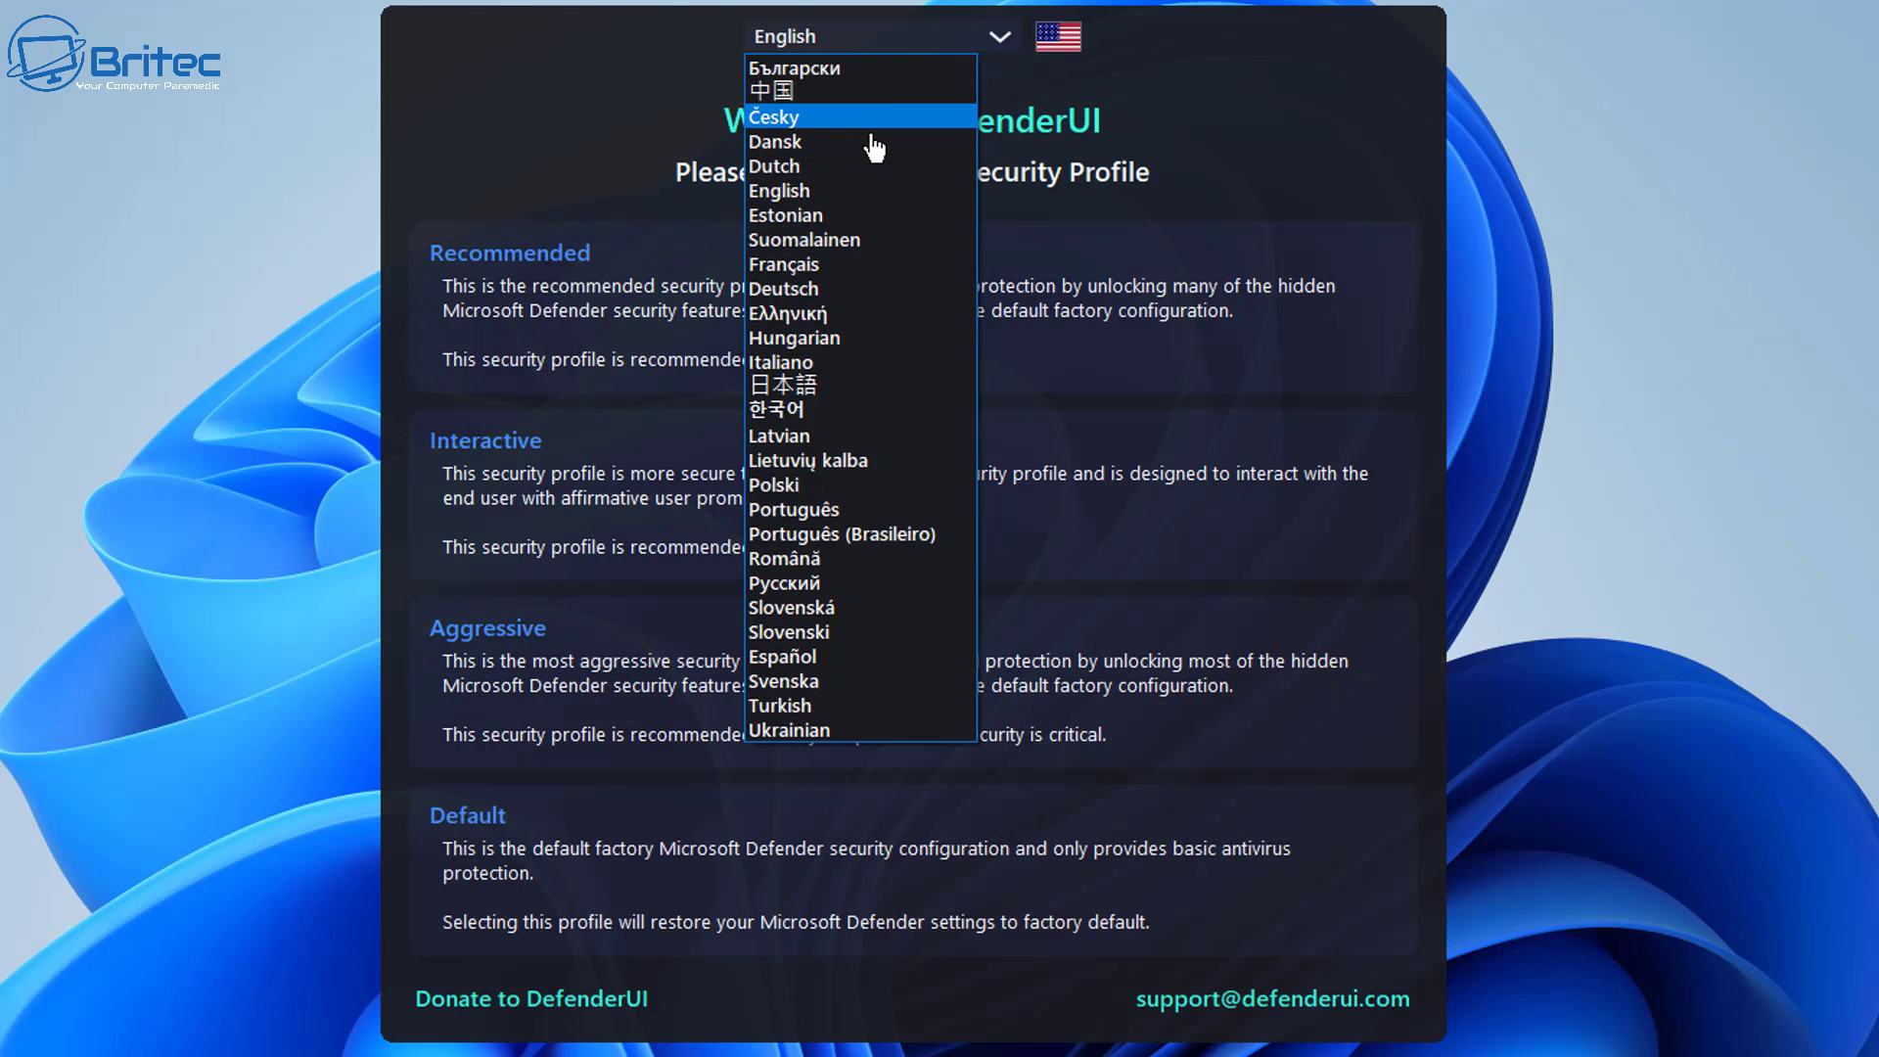
click(1186, 54)
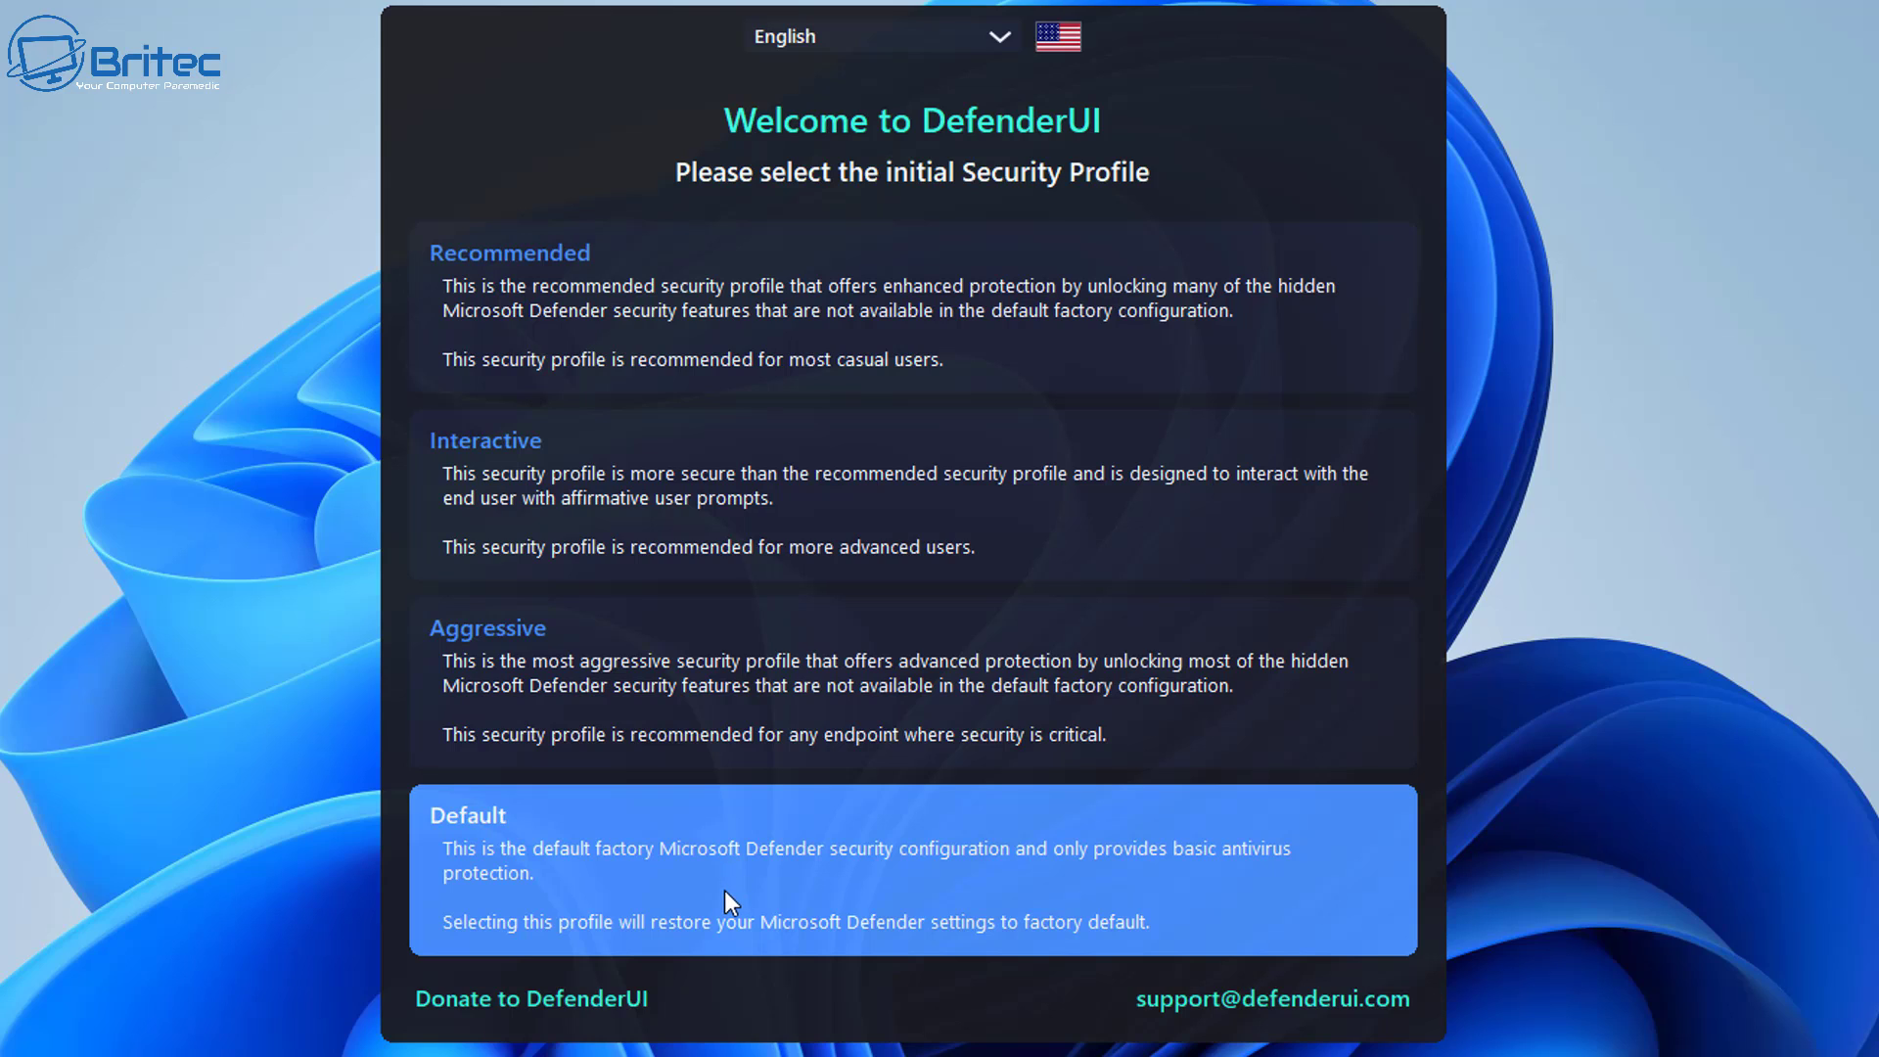
- Pick Recommended as the initial security profile
click(724, 890)
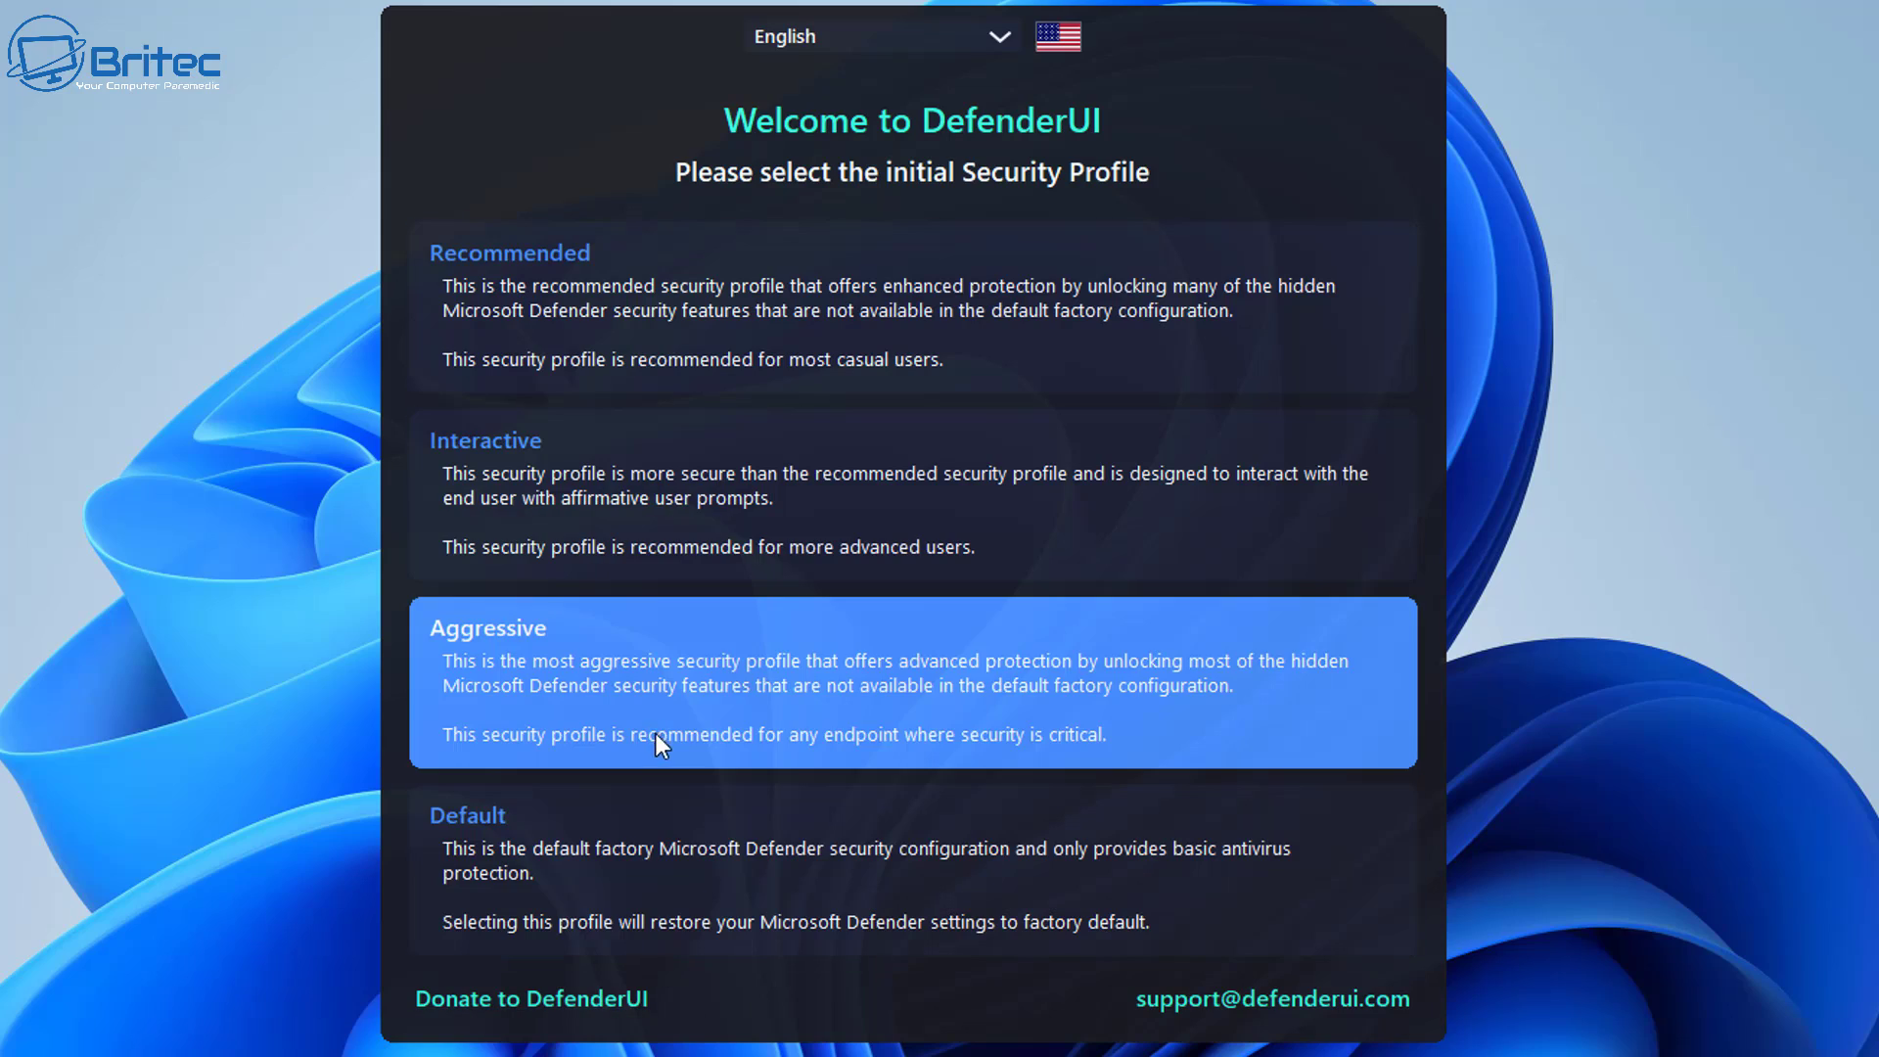
click(637, 331)
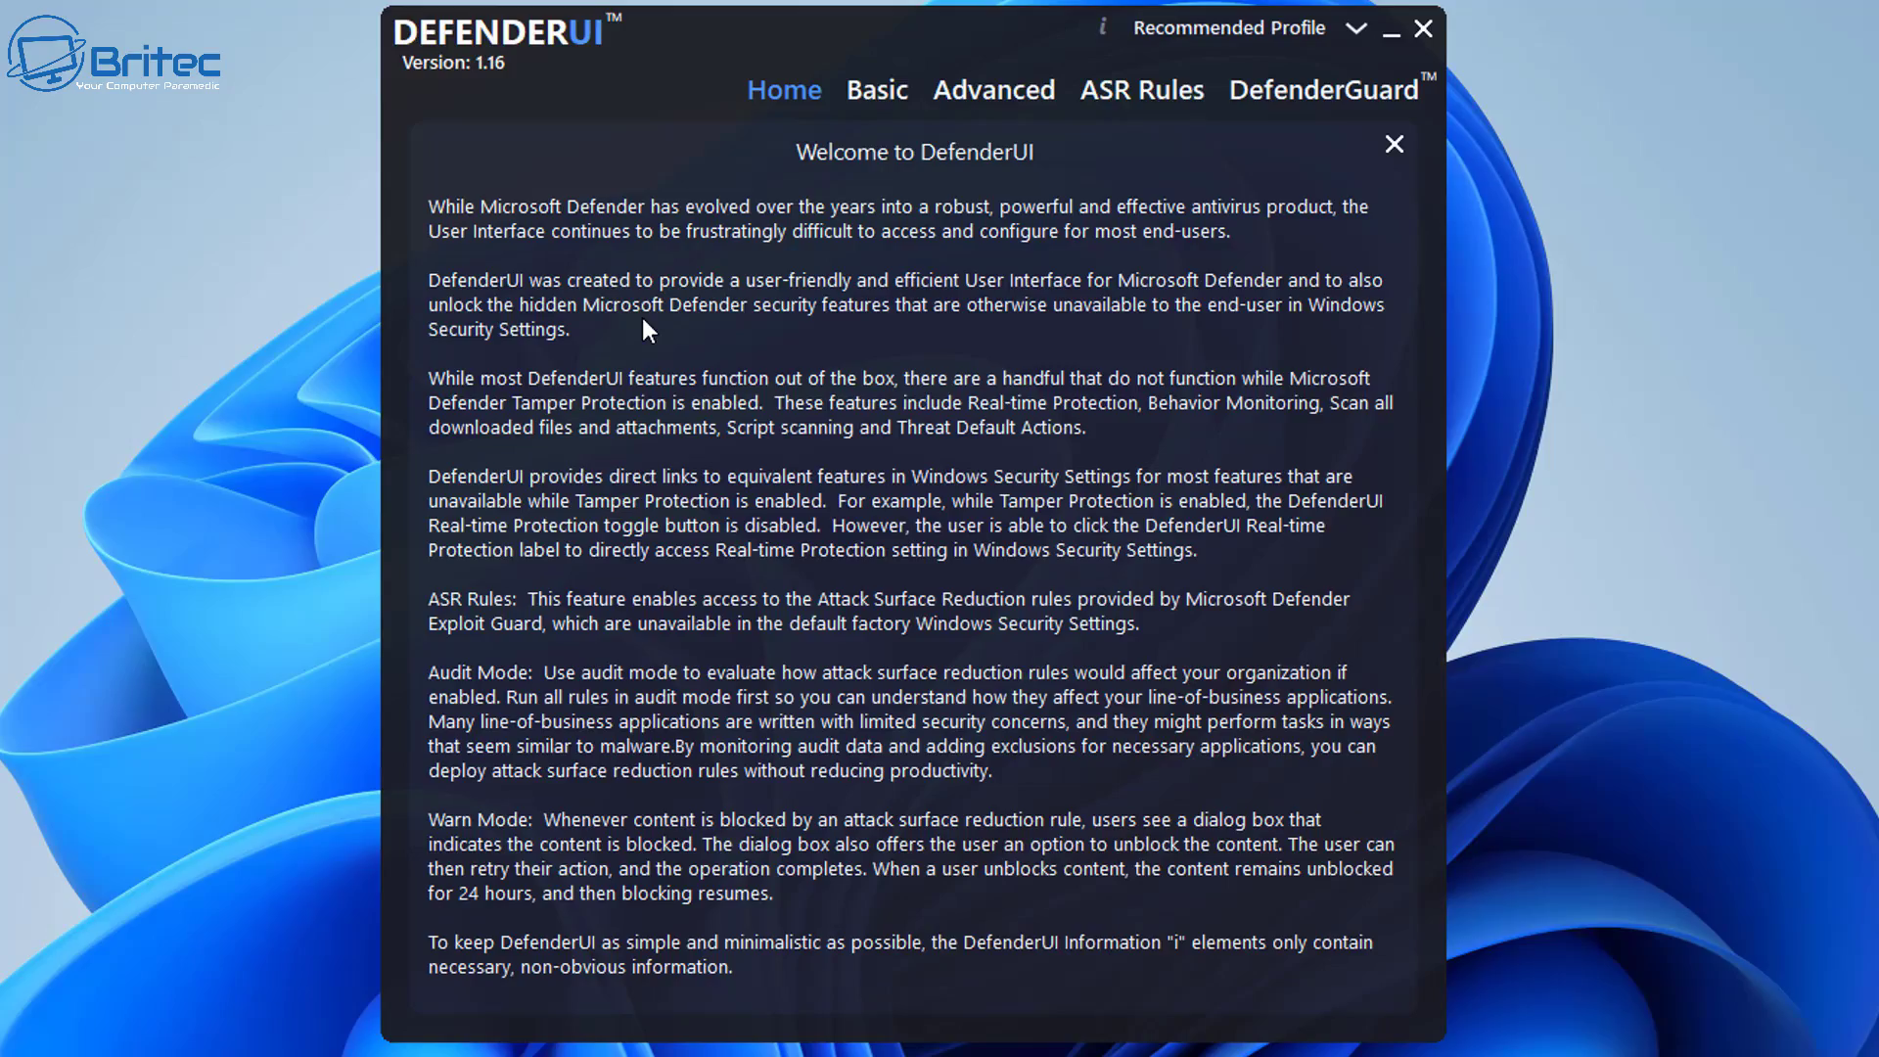
click(1357, 29)
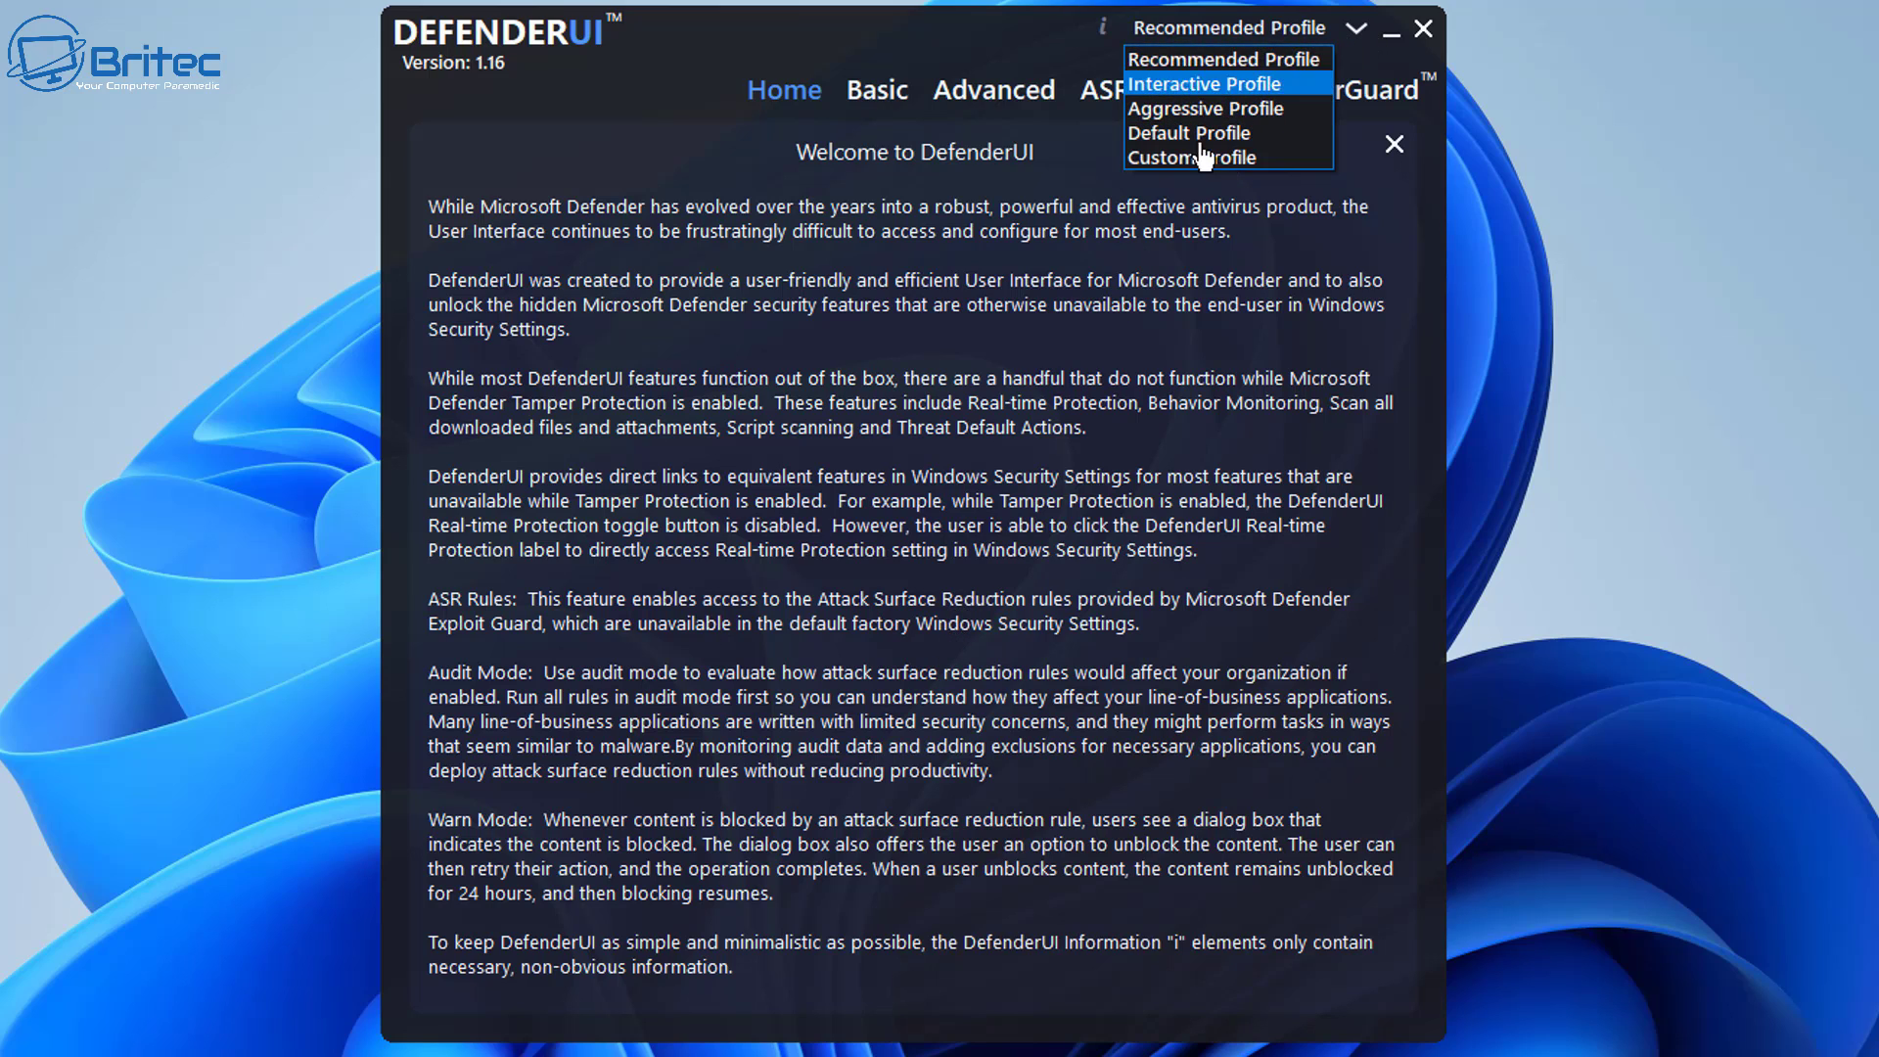
click(914, 49)
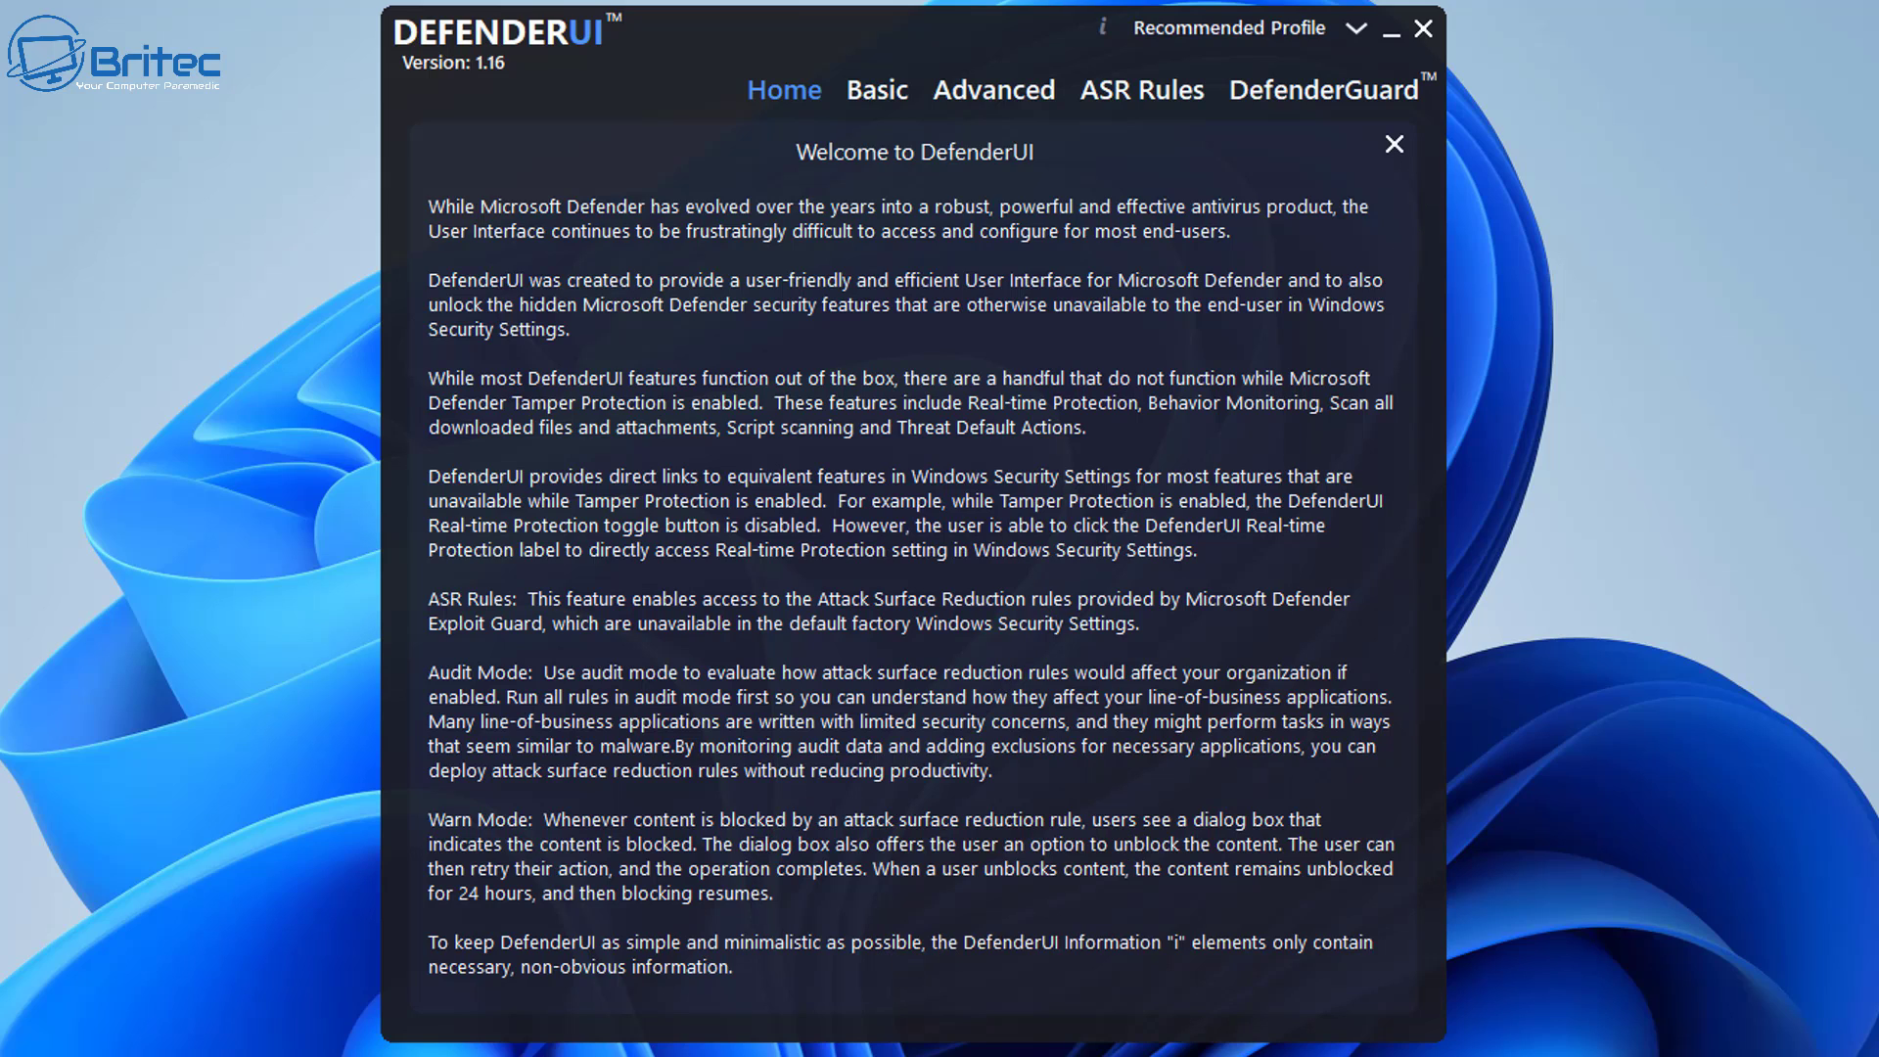
- Show the Basic tab, leaving cloud protection level at High+
click(879, 90)
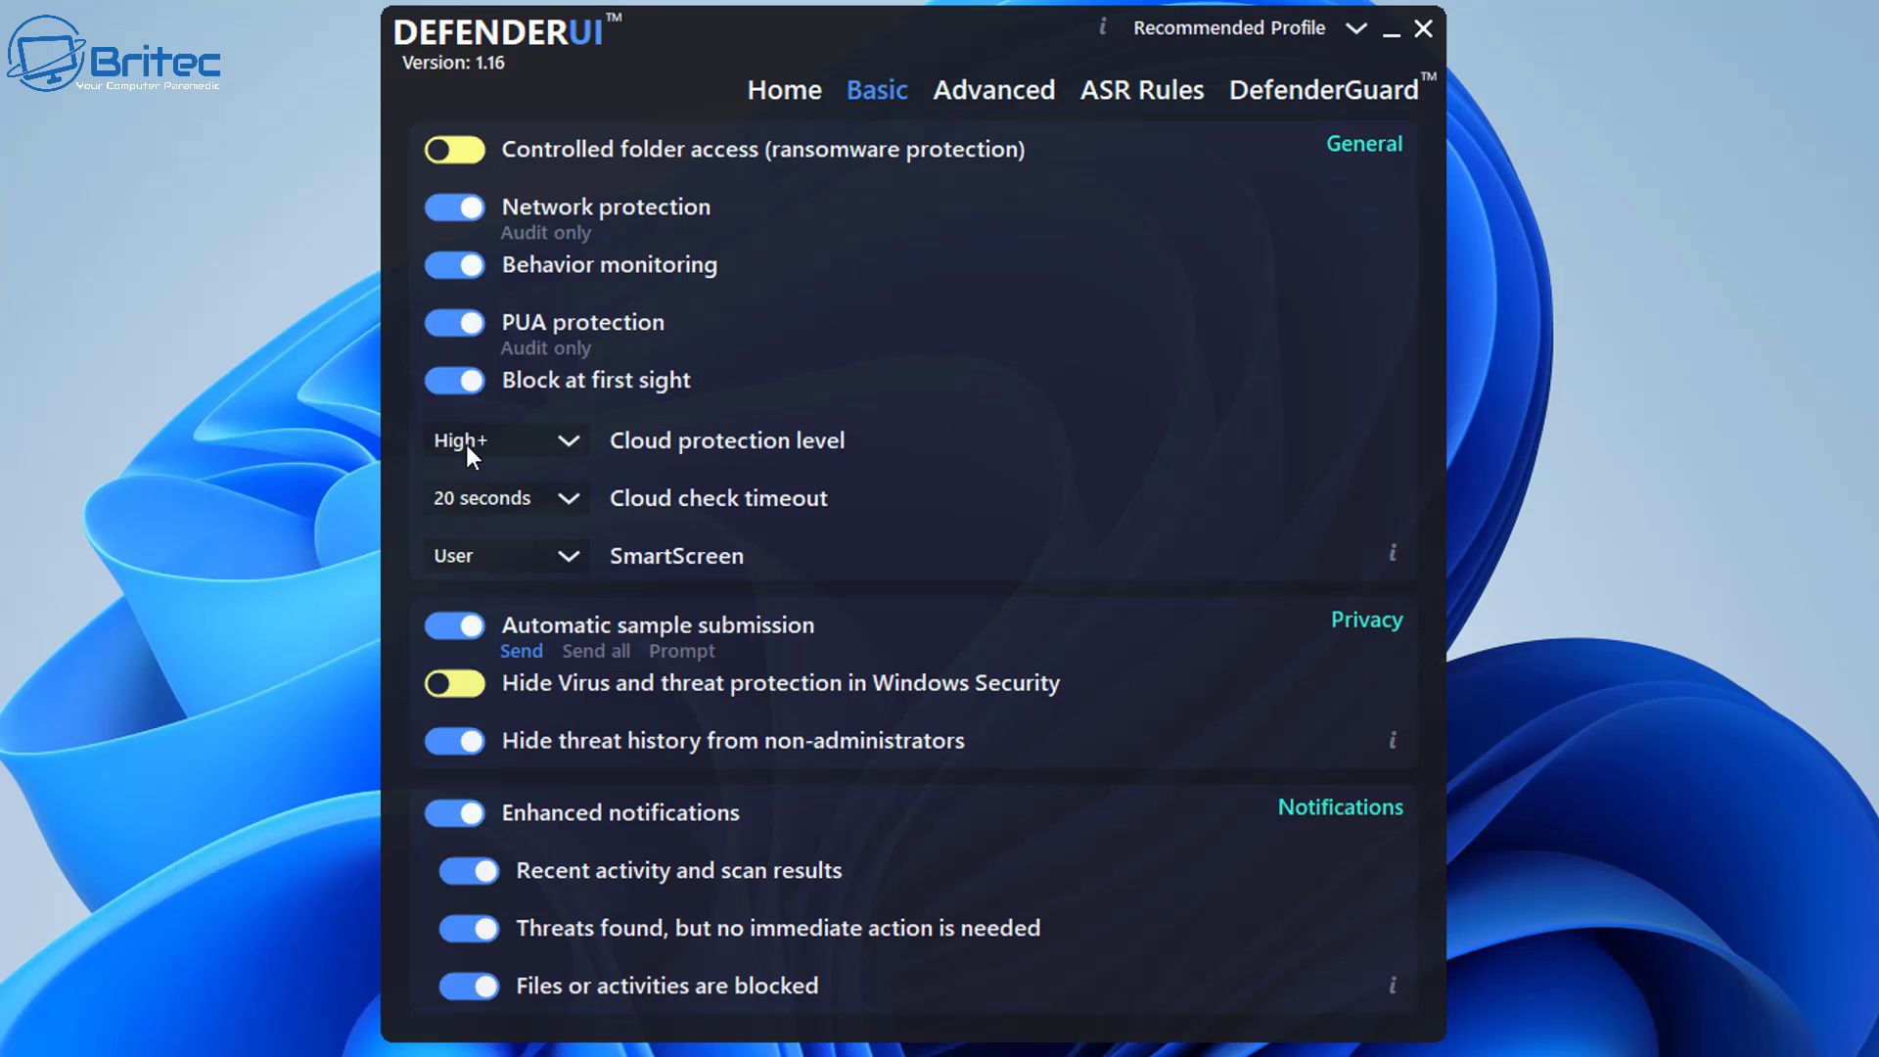
click(570, 441)
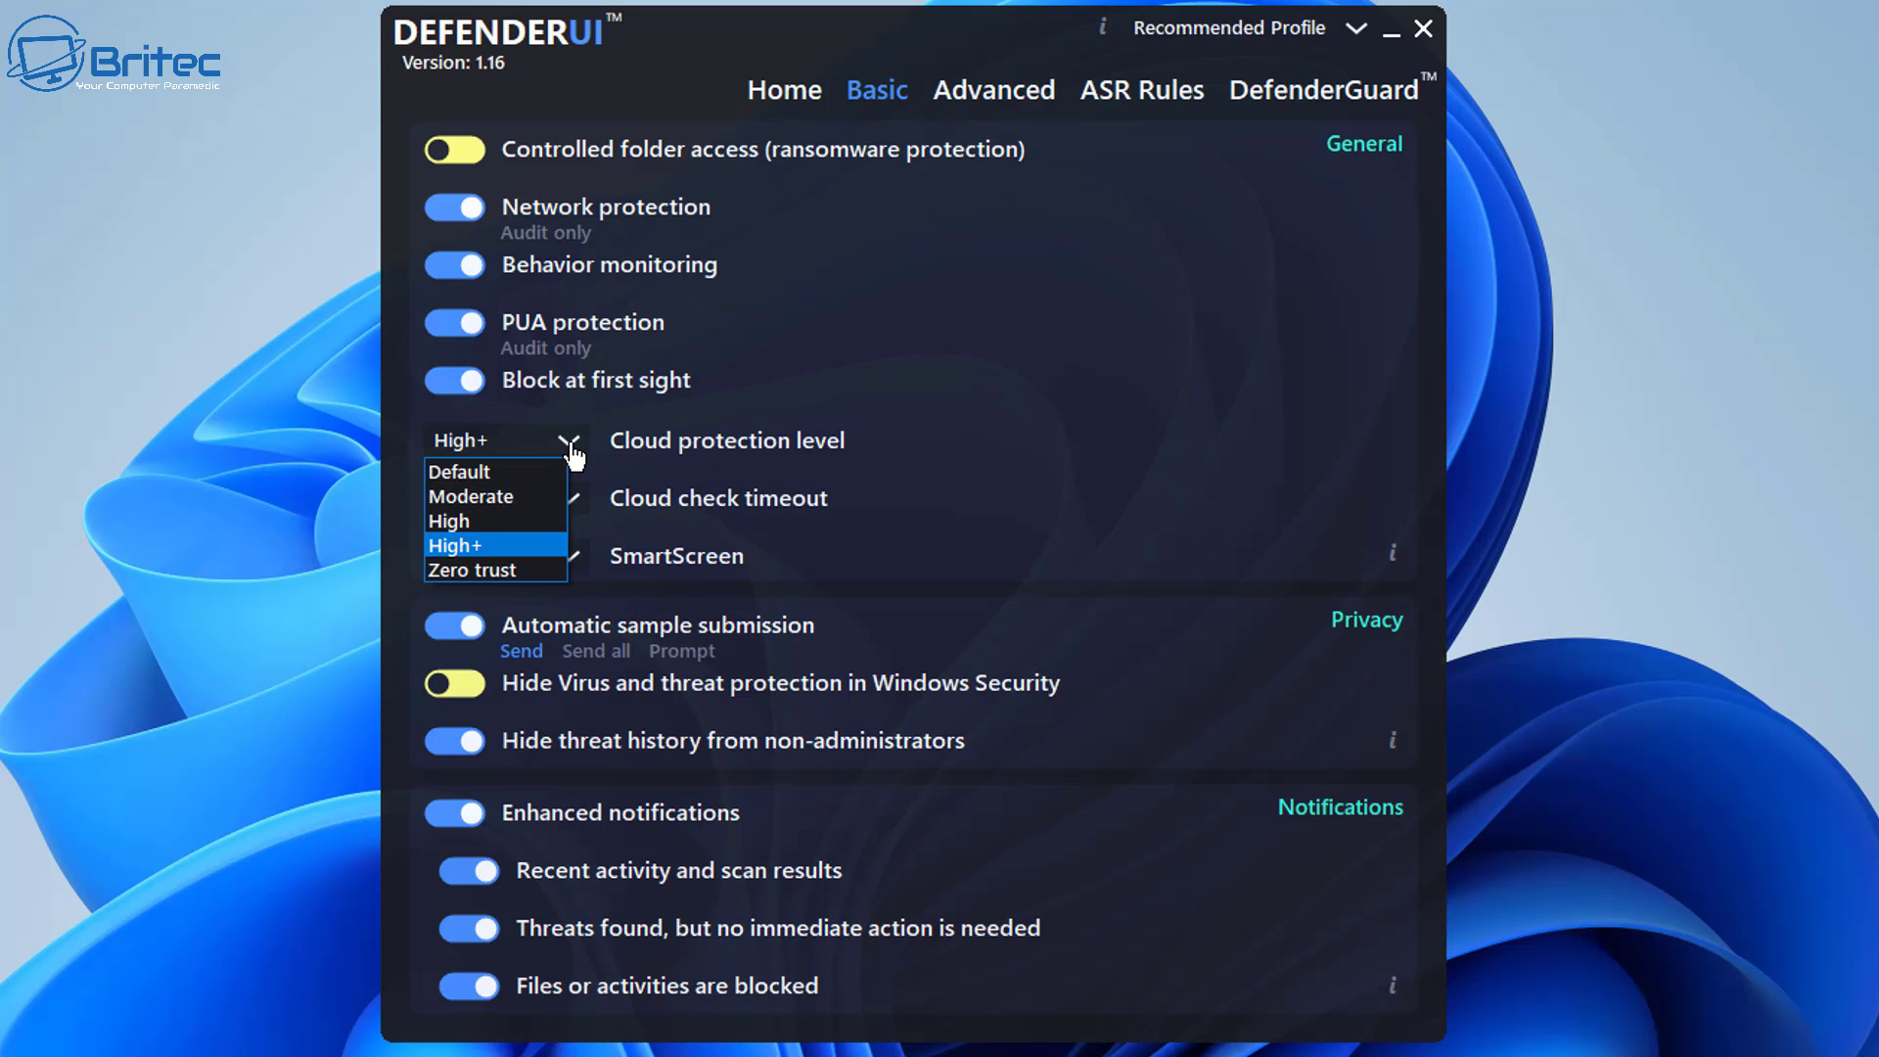
click(573, 452)
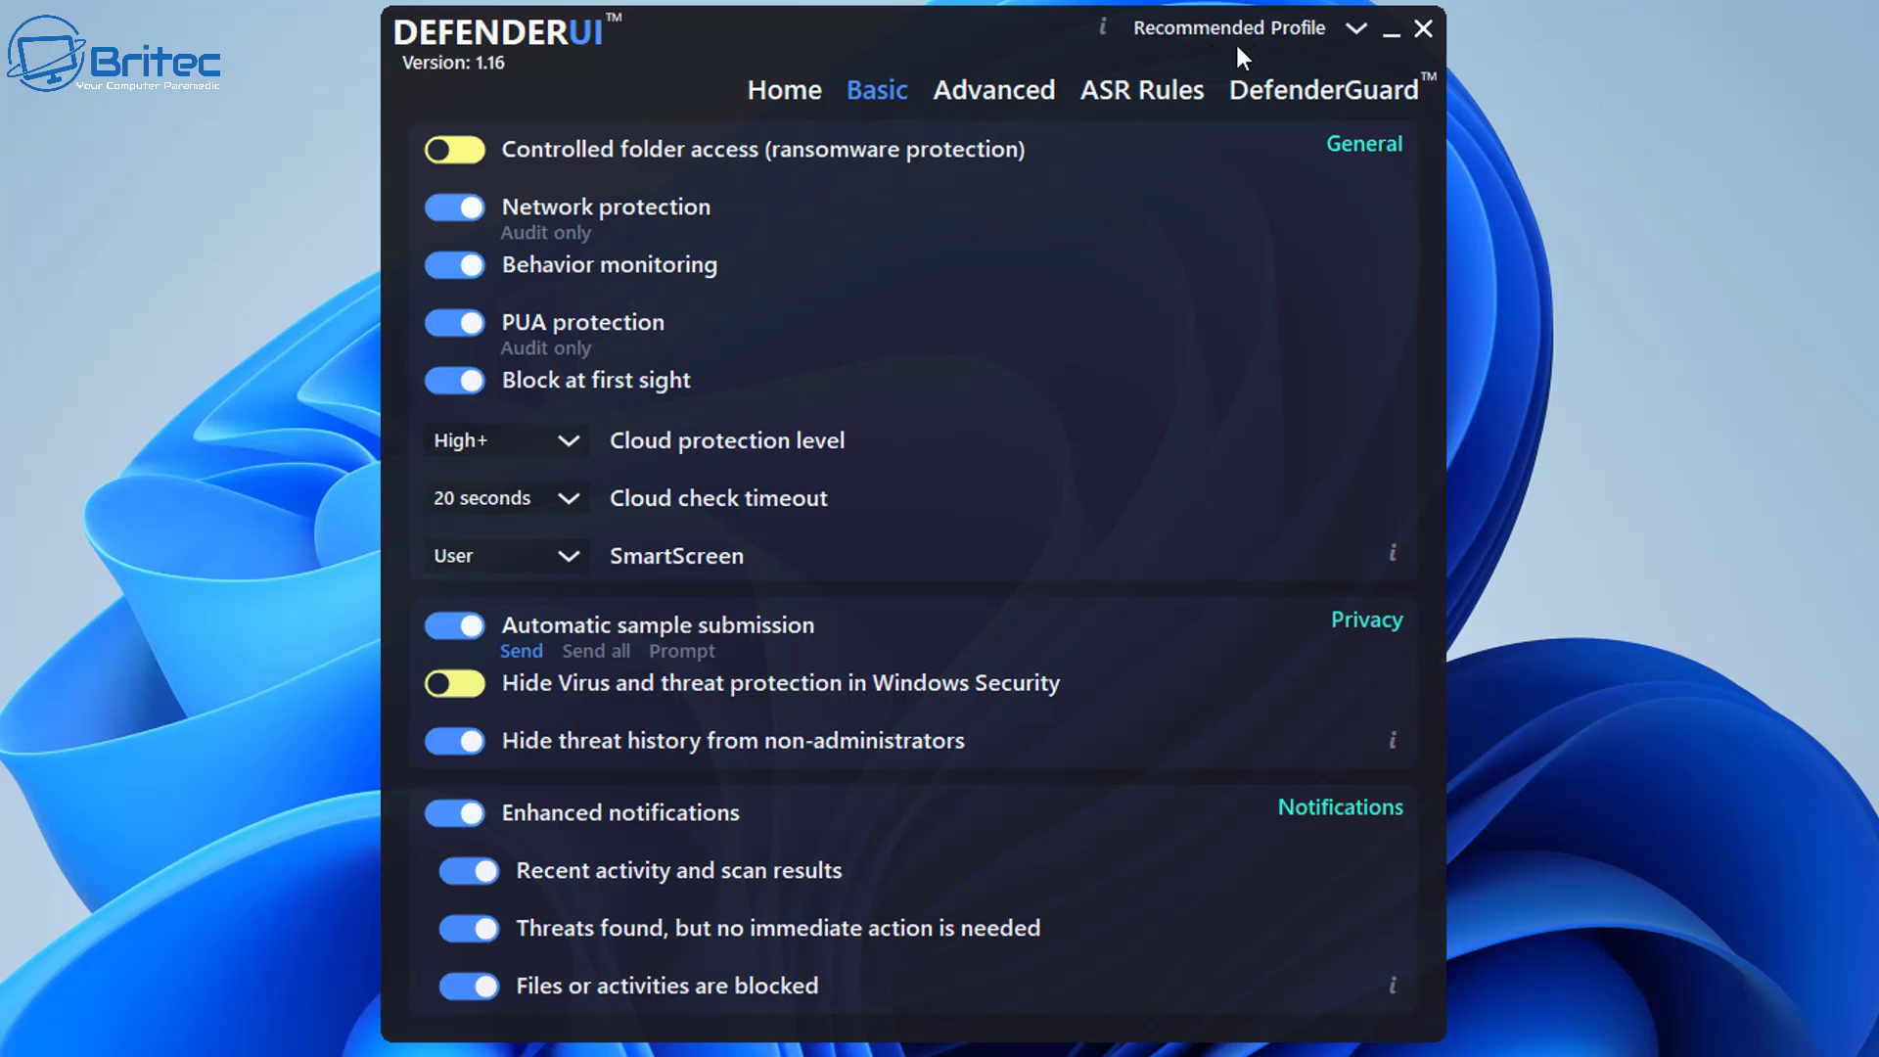
click(1302, 32)
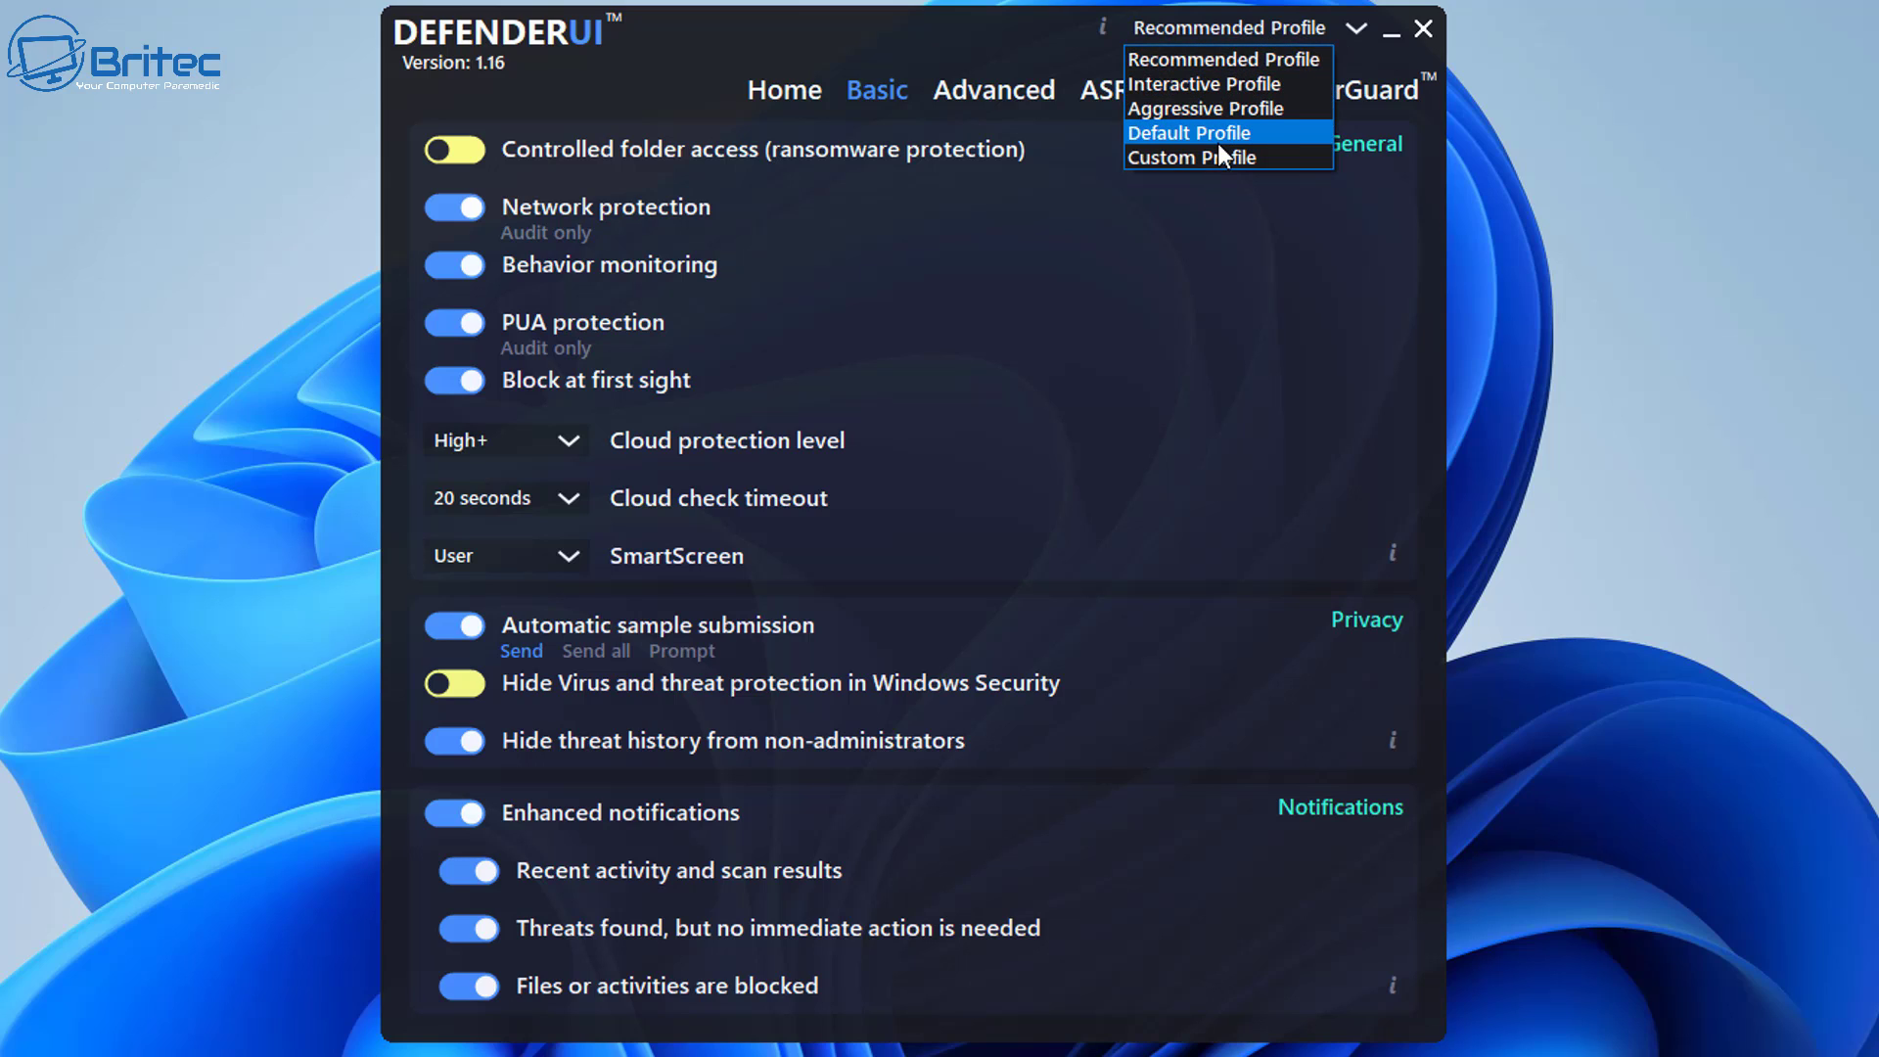
click(1218, 142)
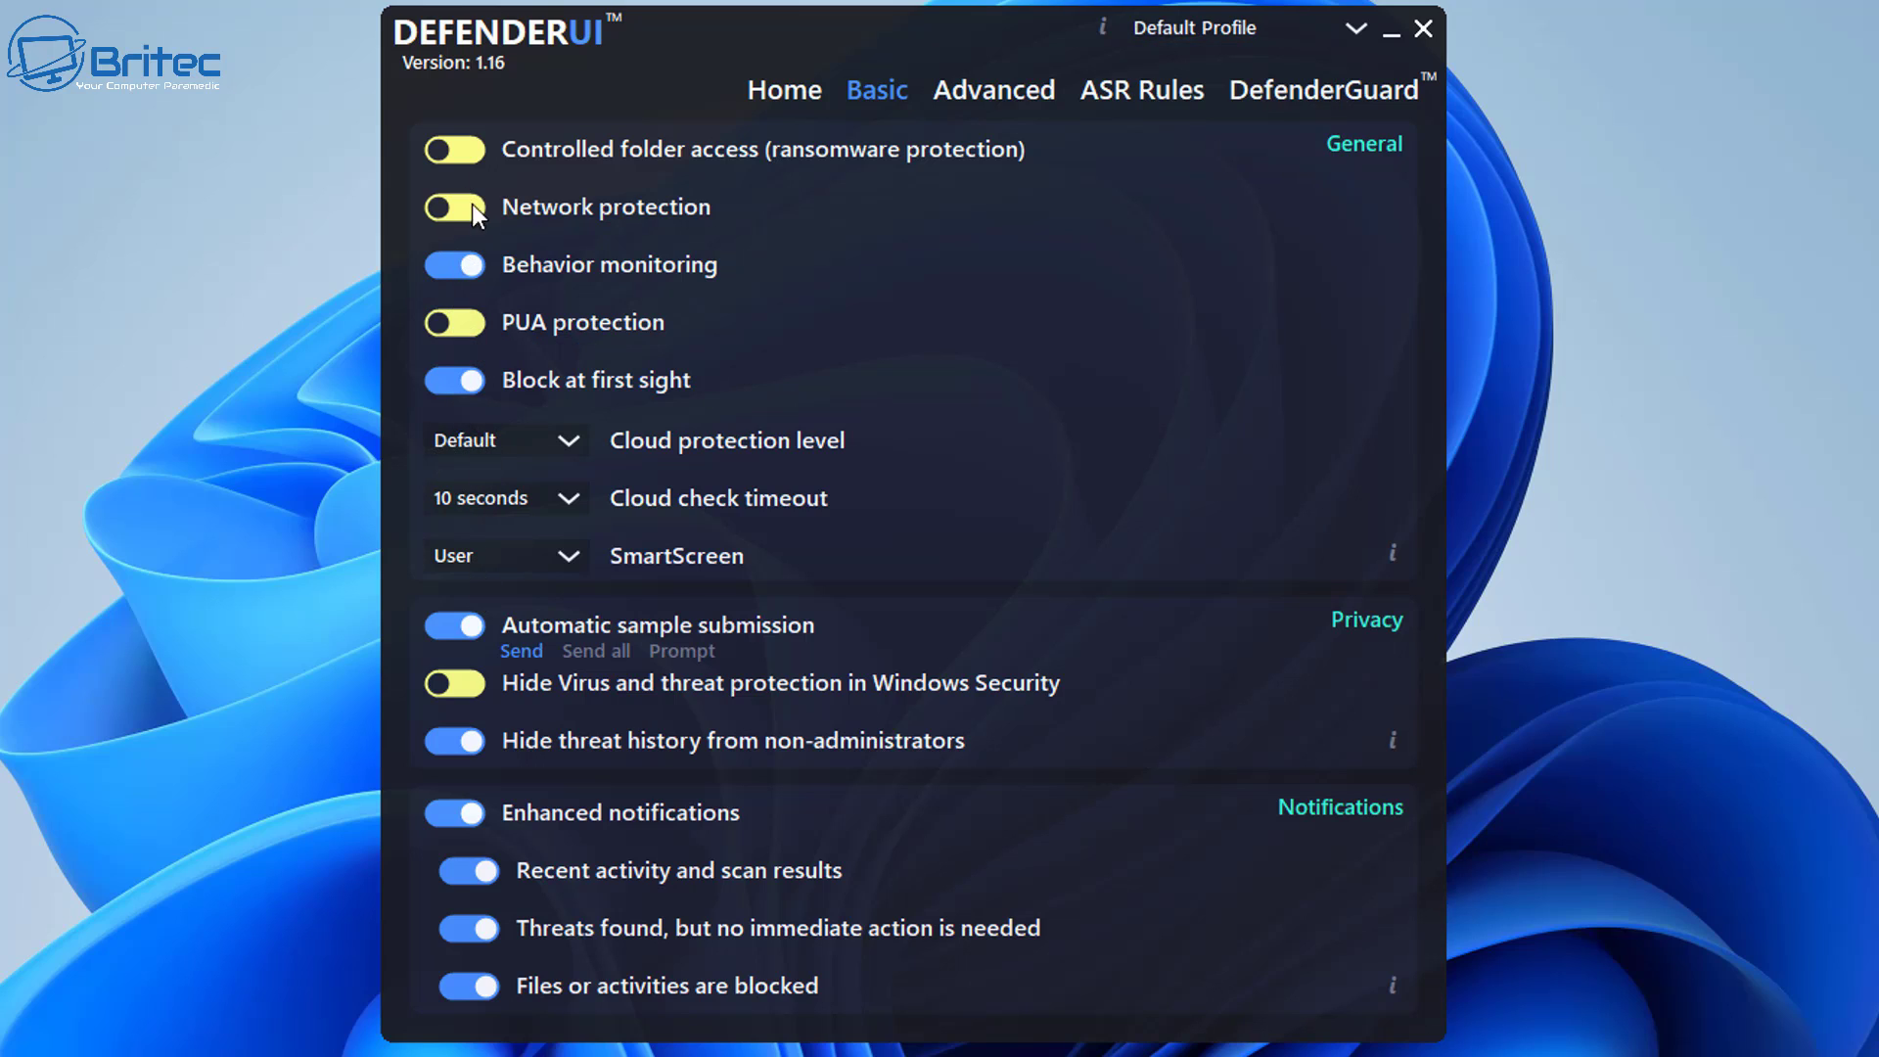
click(1207, 24)
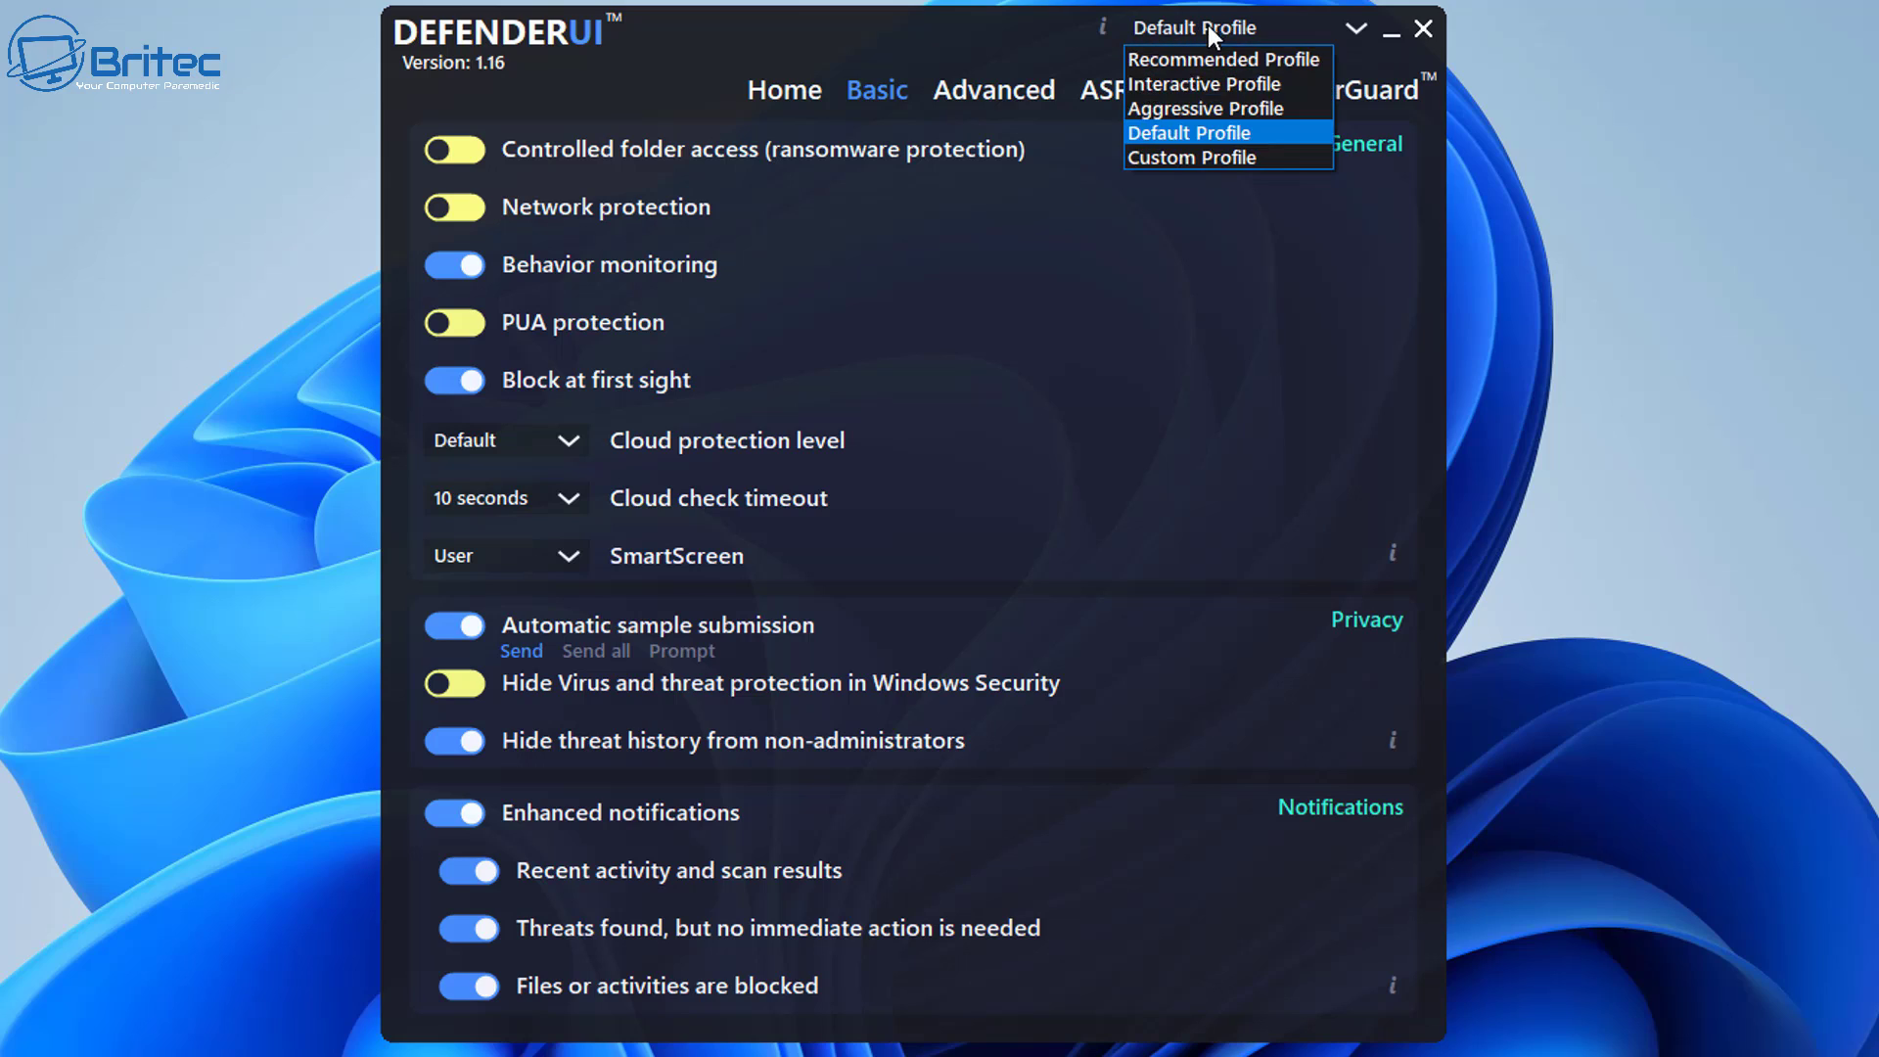
click(1195, 86)
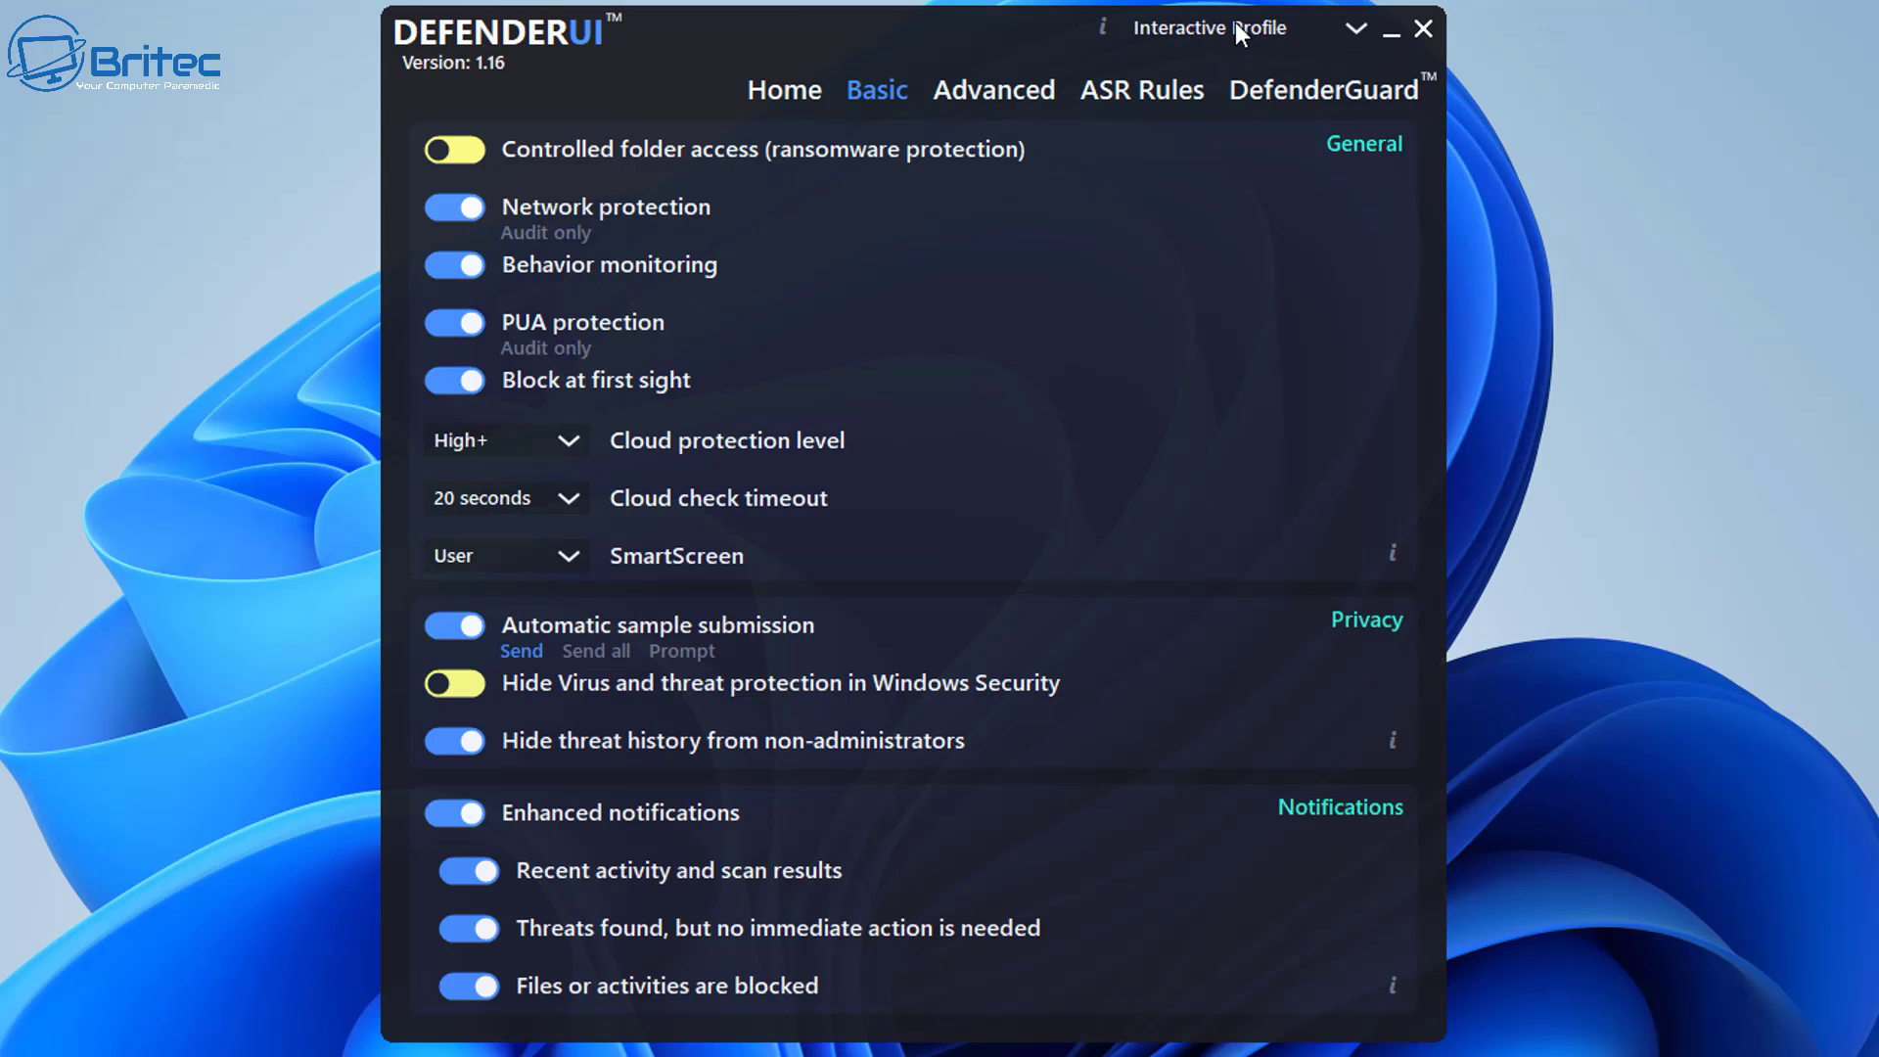
click(1236, 23)
click(1190, 108)
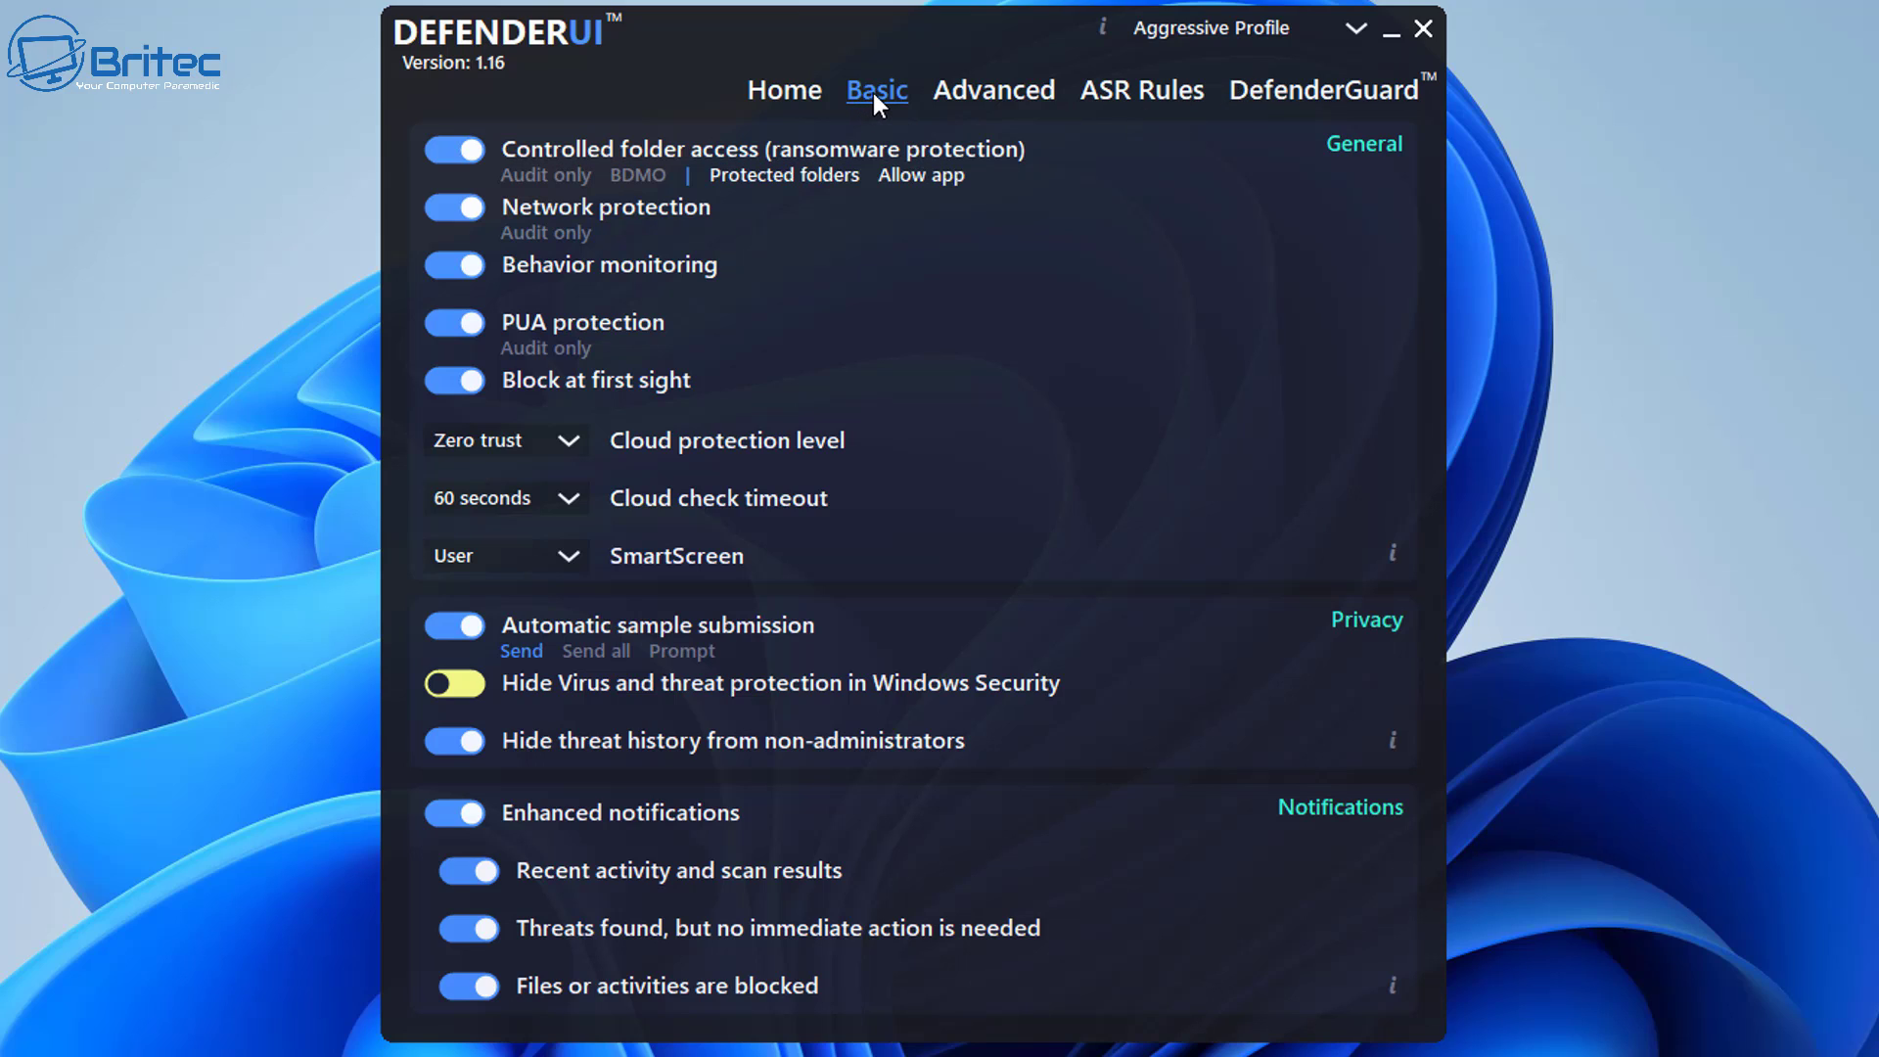
click(1249, 40)
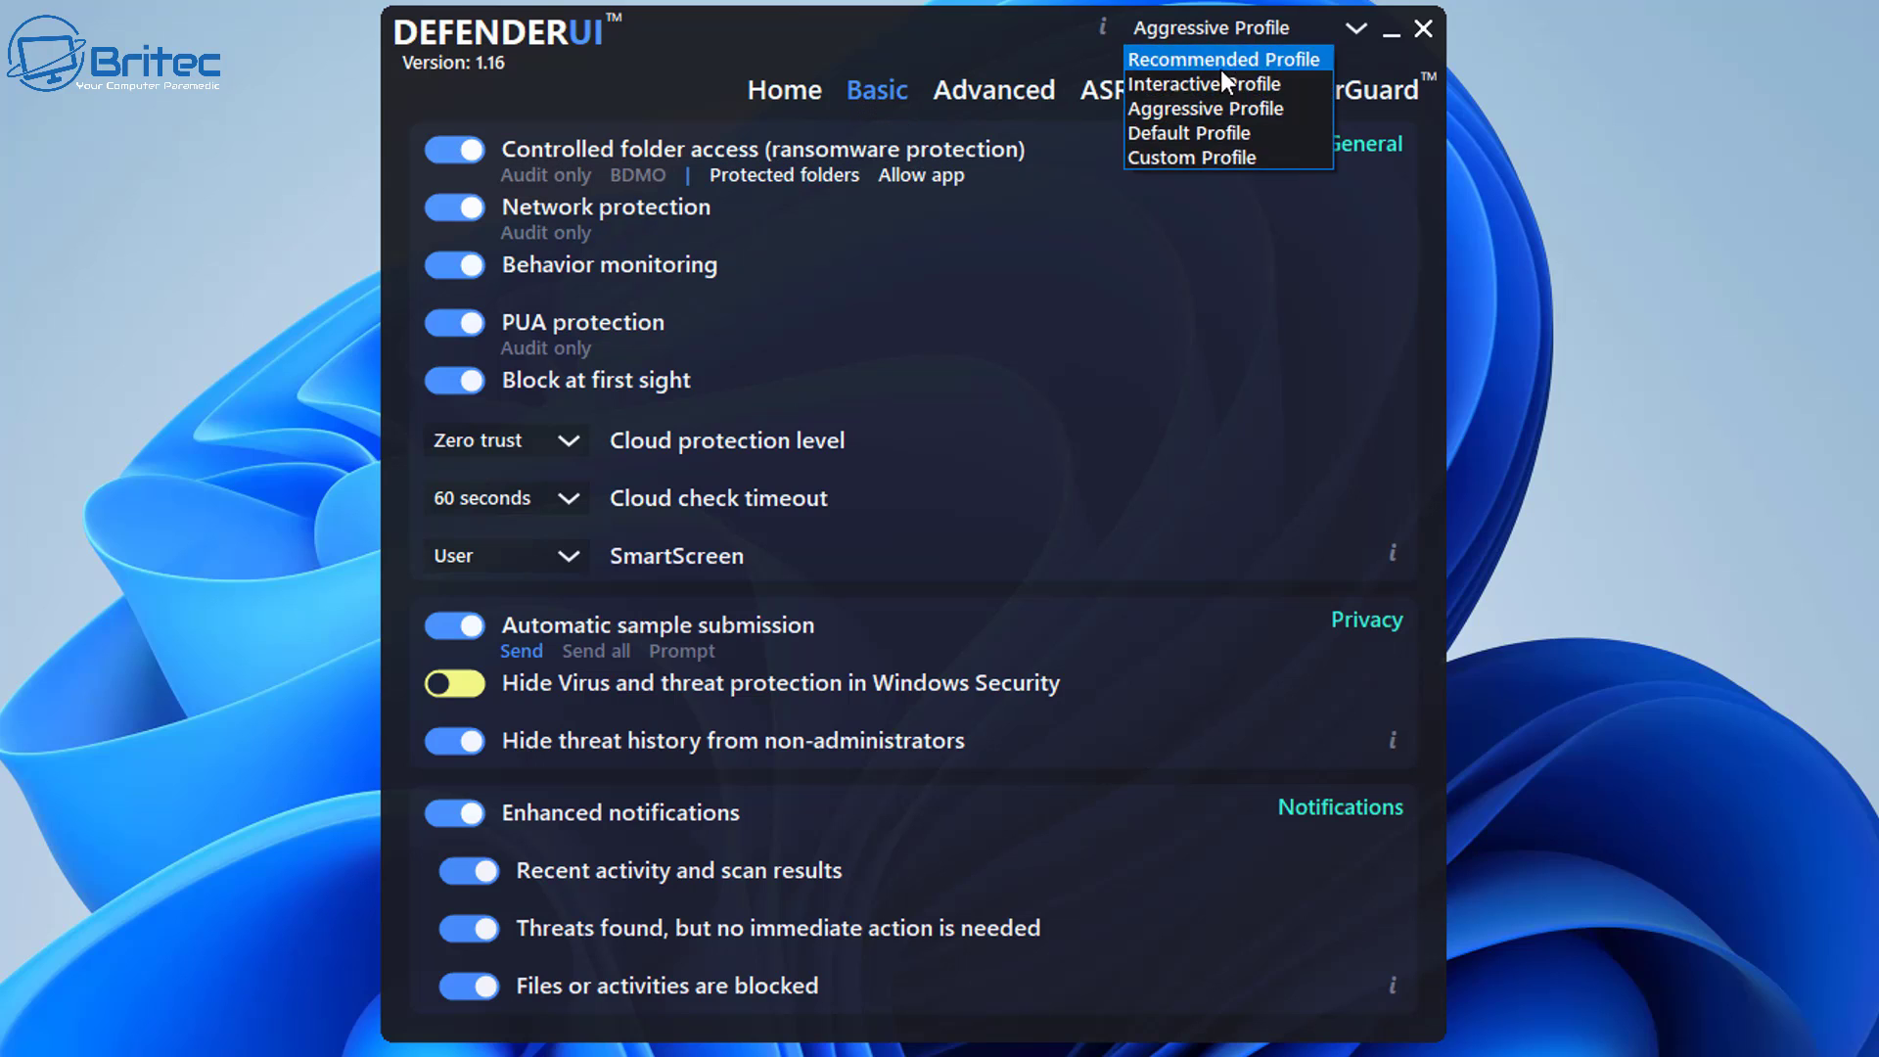
click(1219, 60)
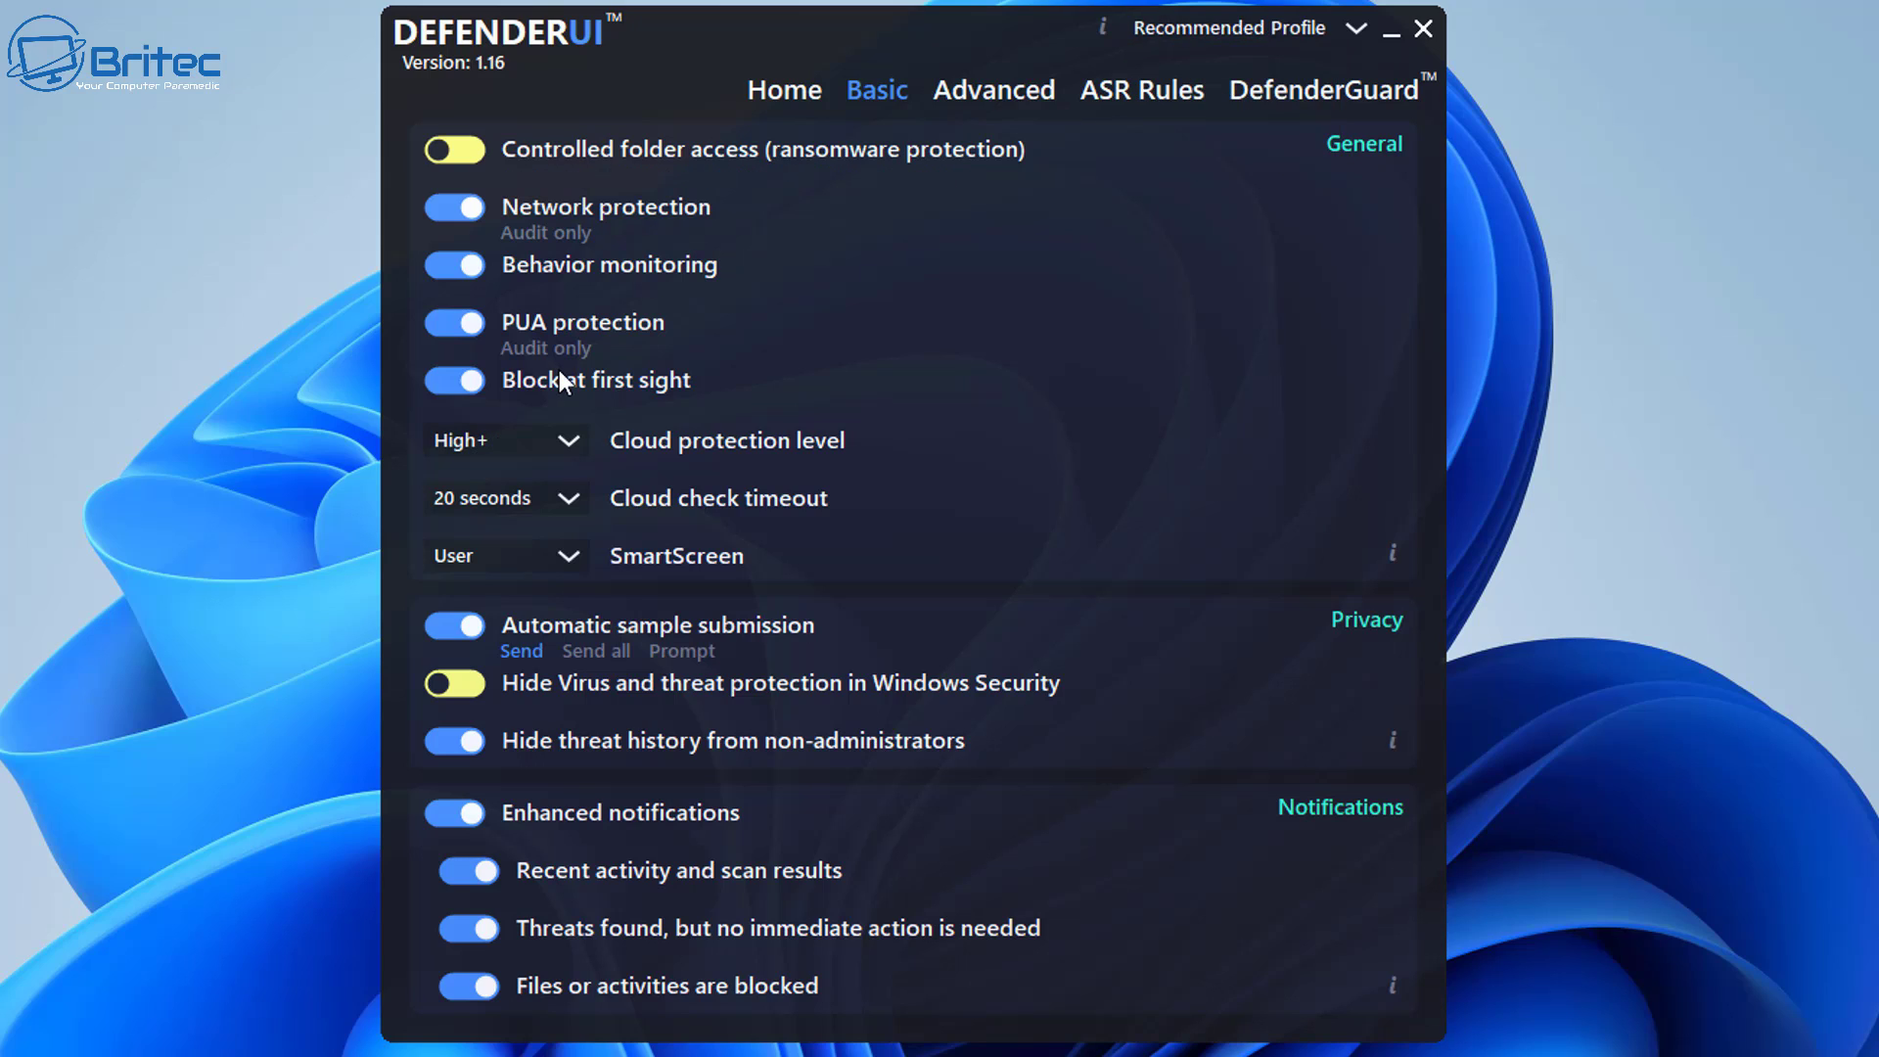
- On the Advanced tab, compare the Aggressive and Default profiles, ending on Recommended Profile
click(989, 92)
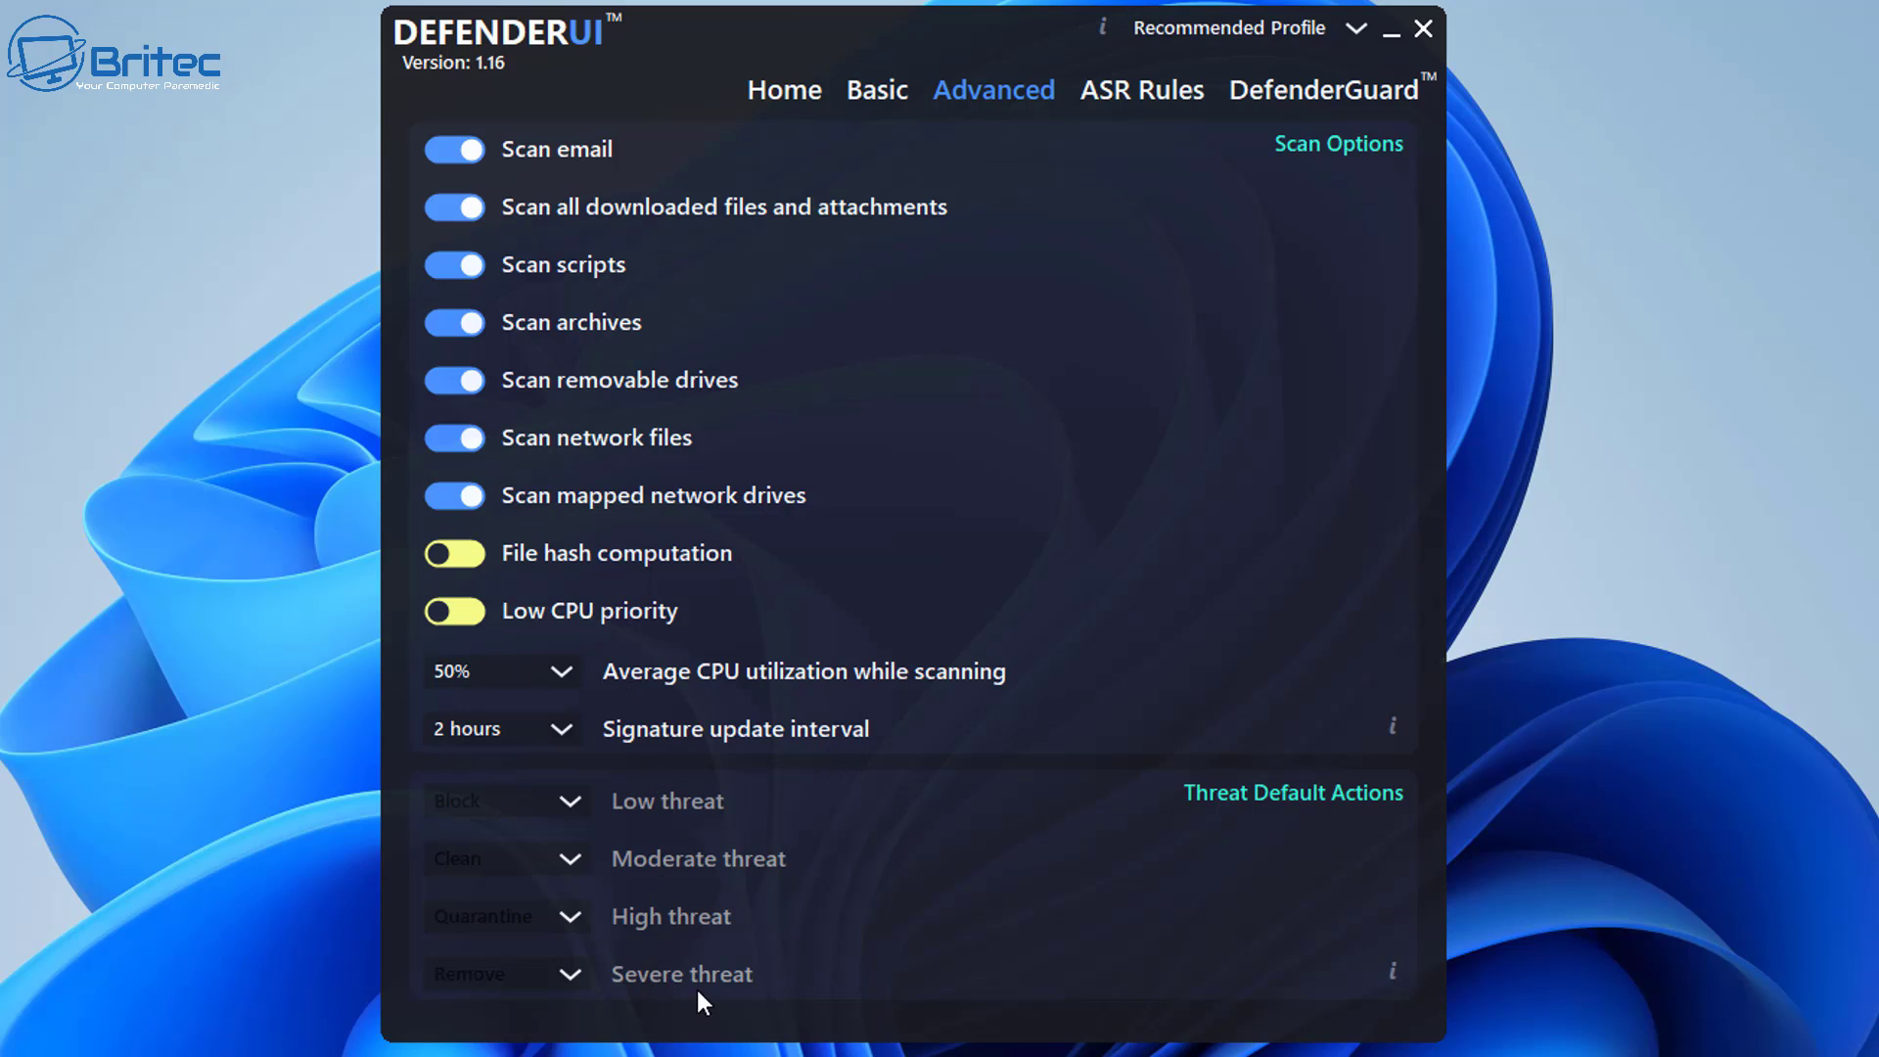
click(1302, 28)
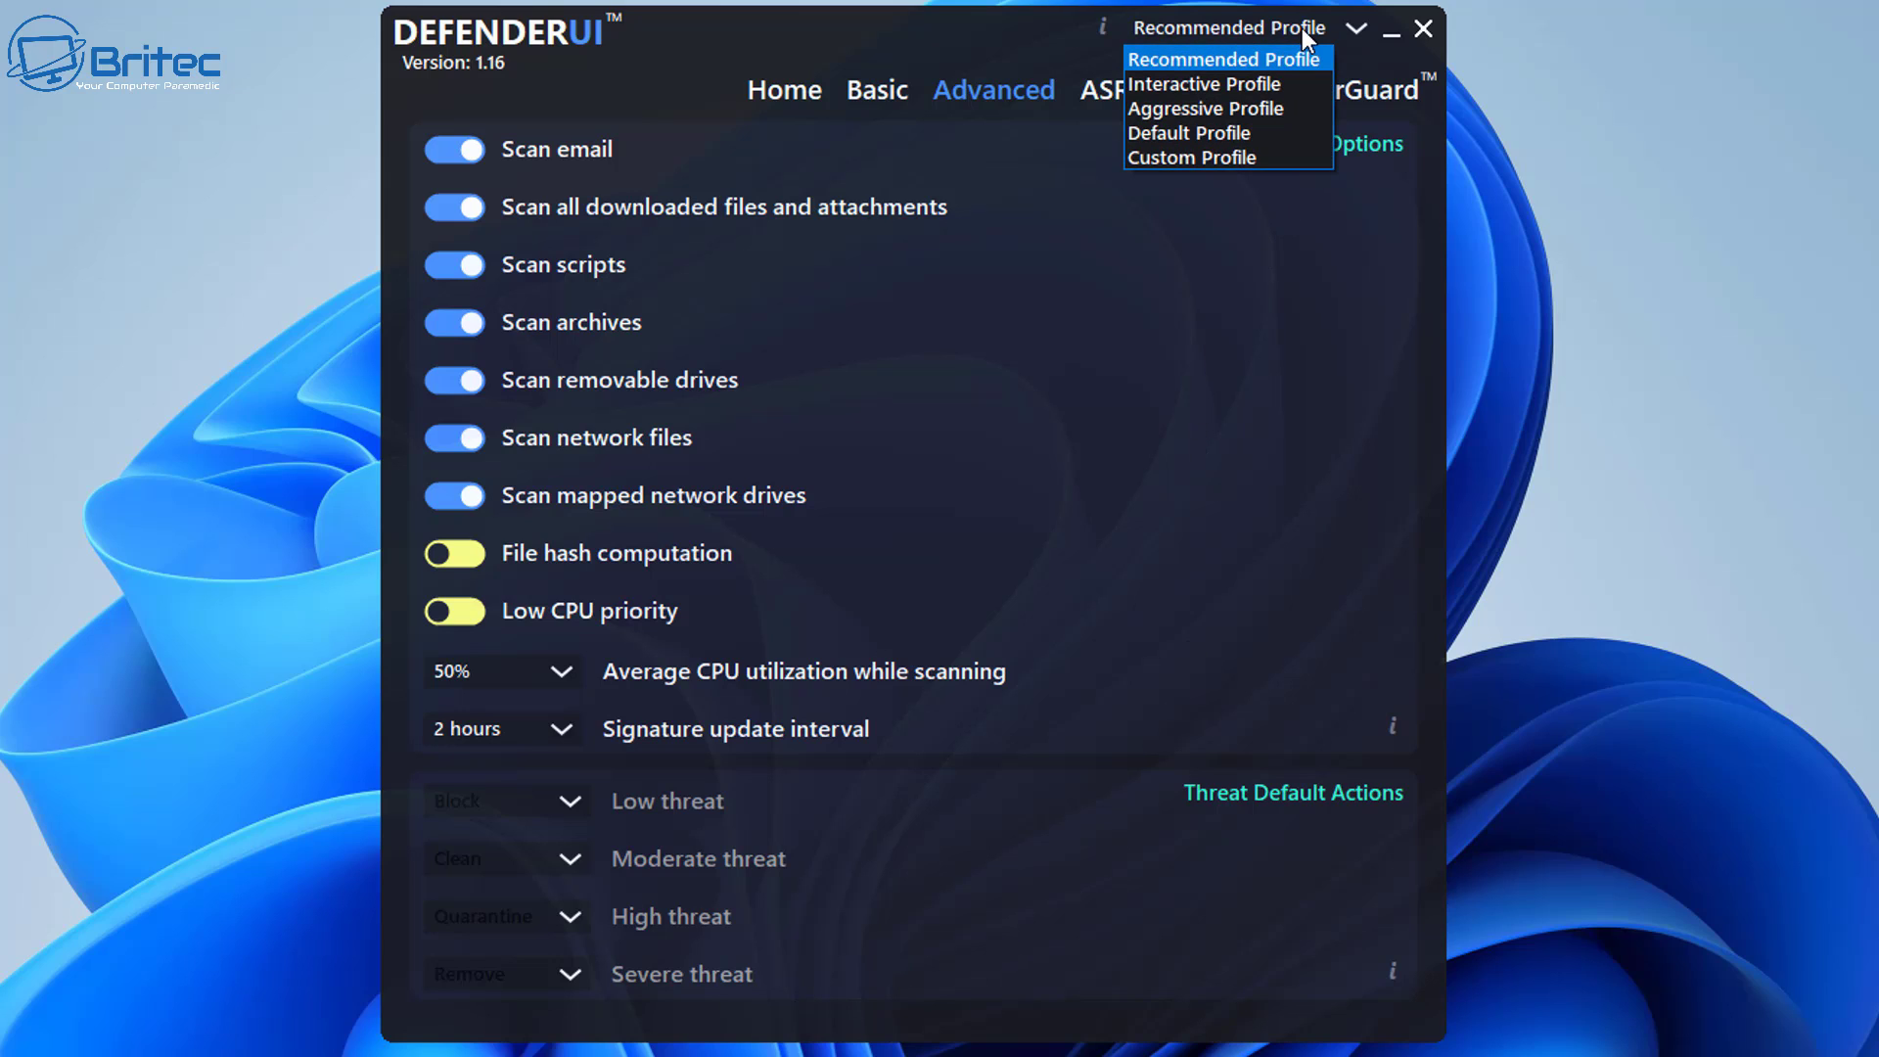
click(1235, 108)
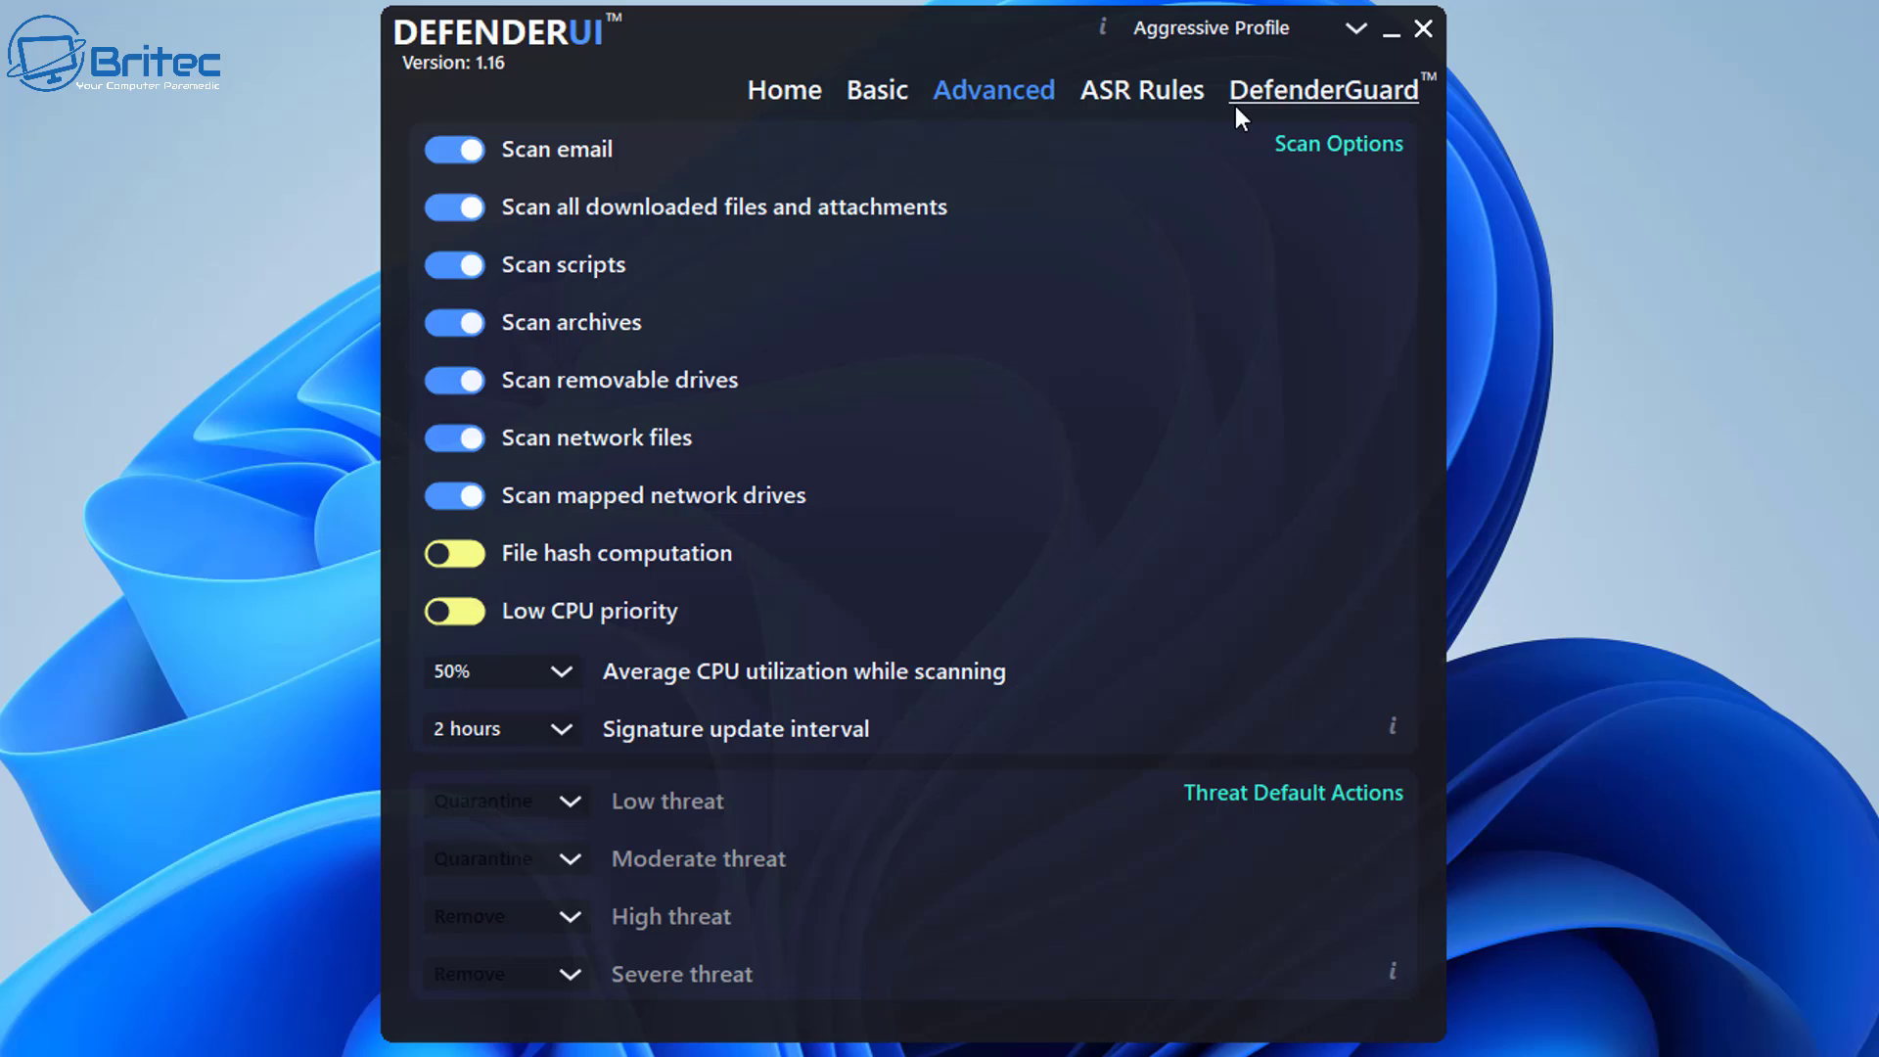
click(1271, 39)
click(1231, 56)
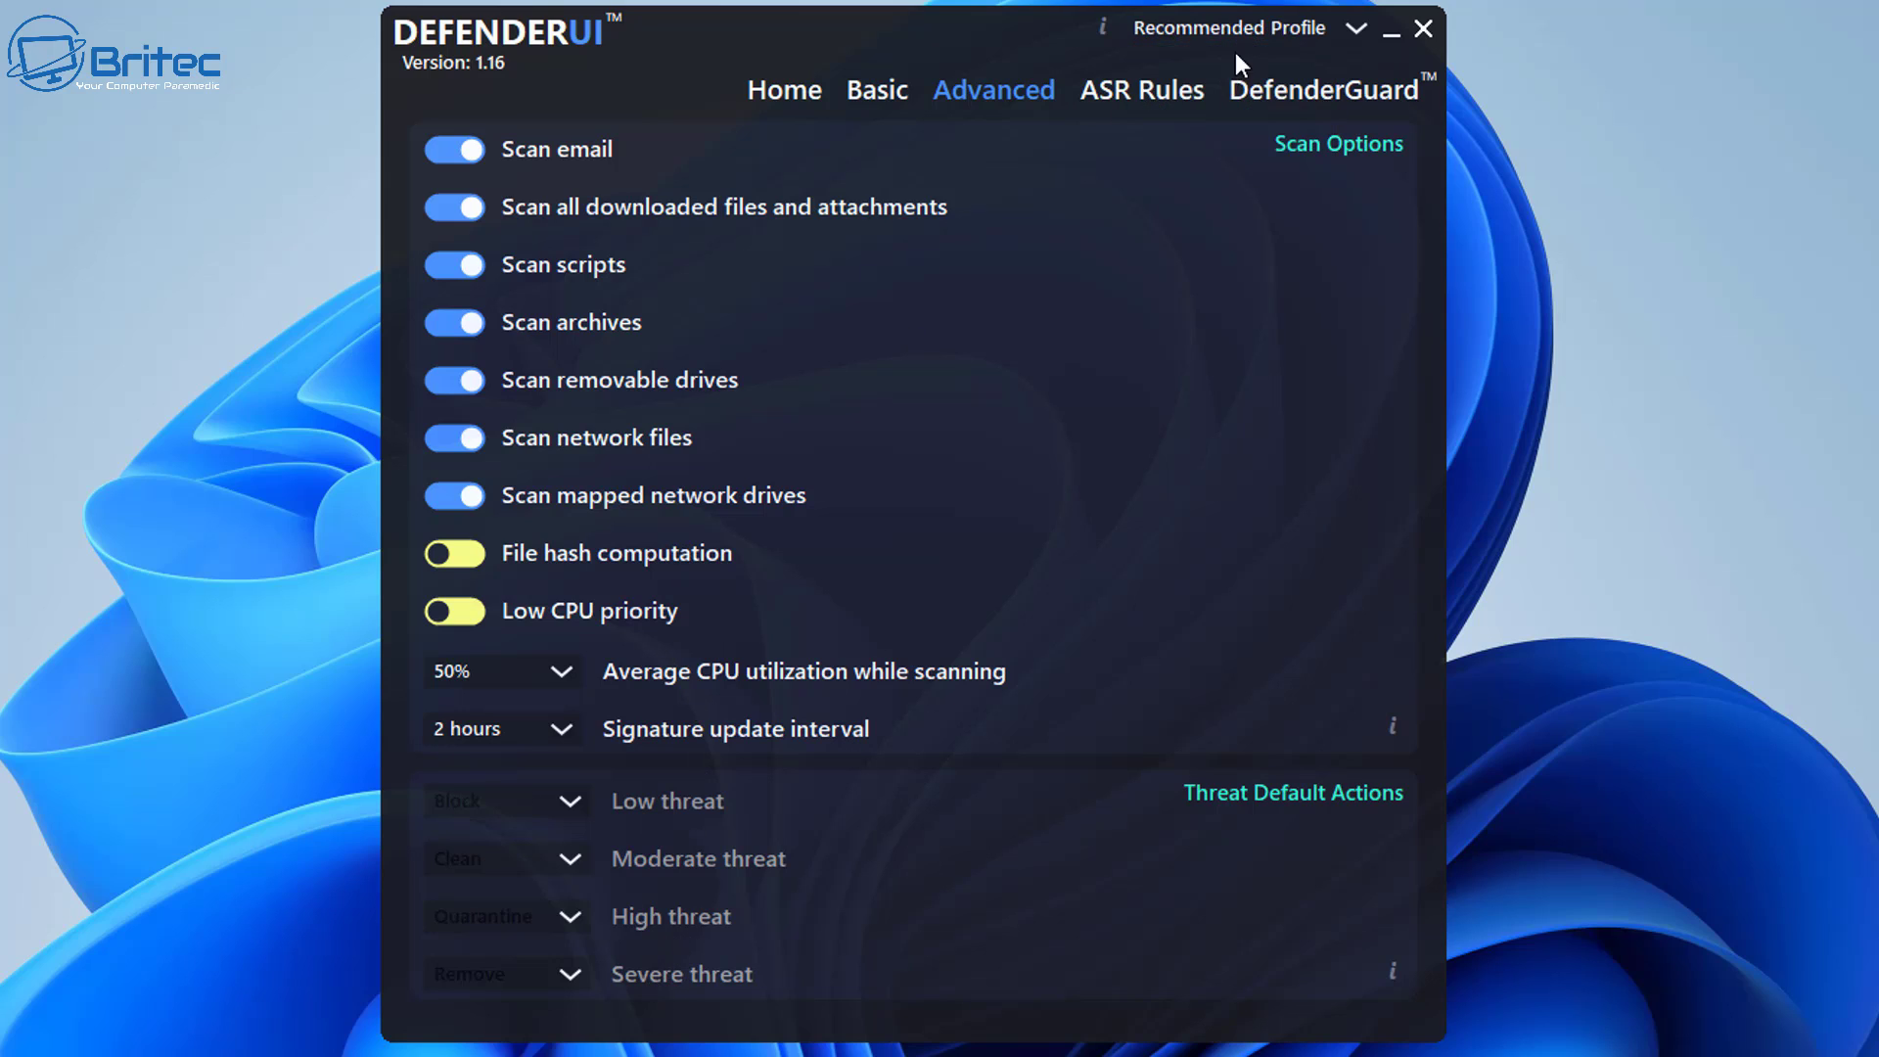
click(1246, 38)
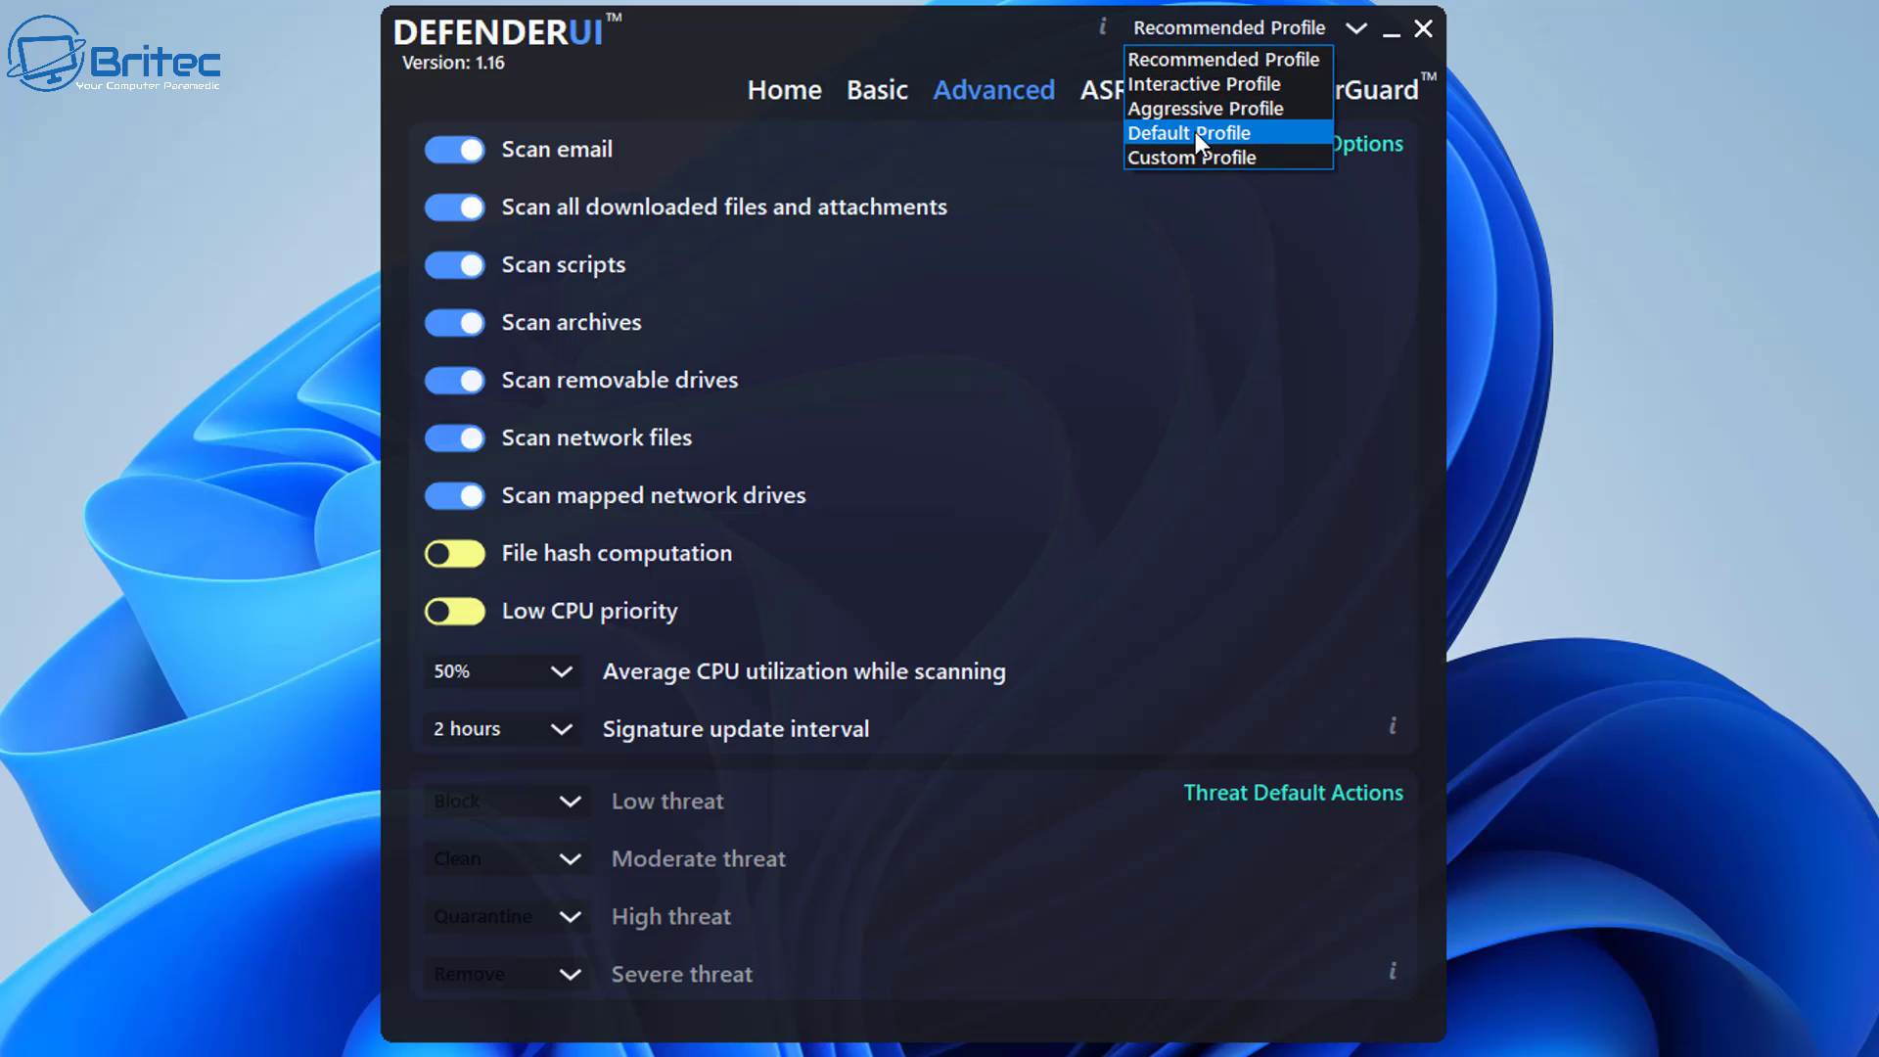
click(1195, 132)
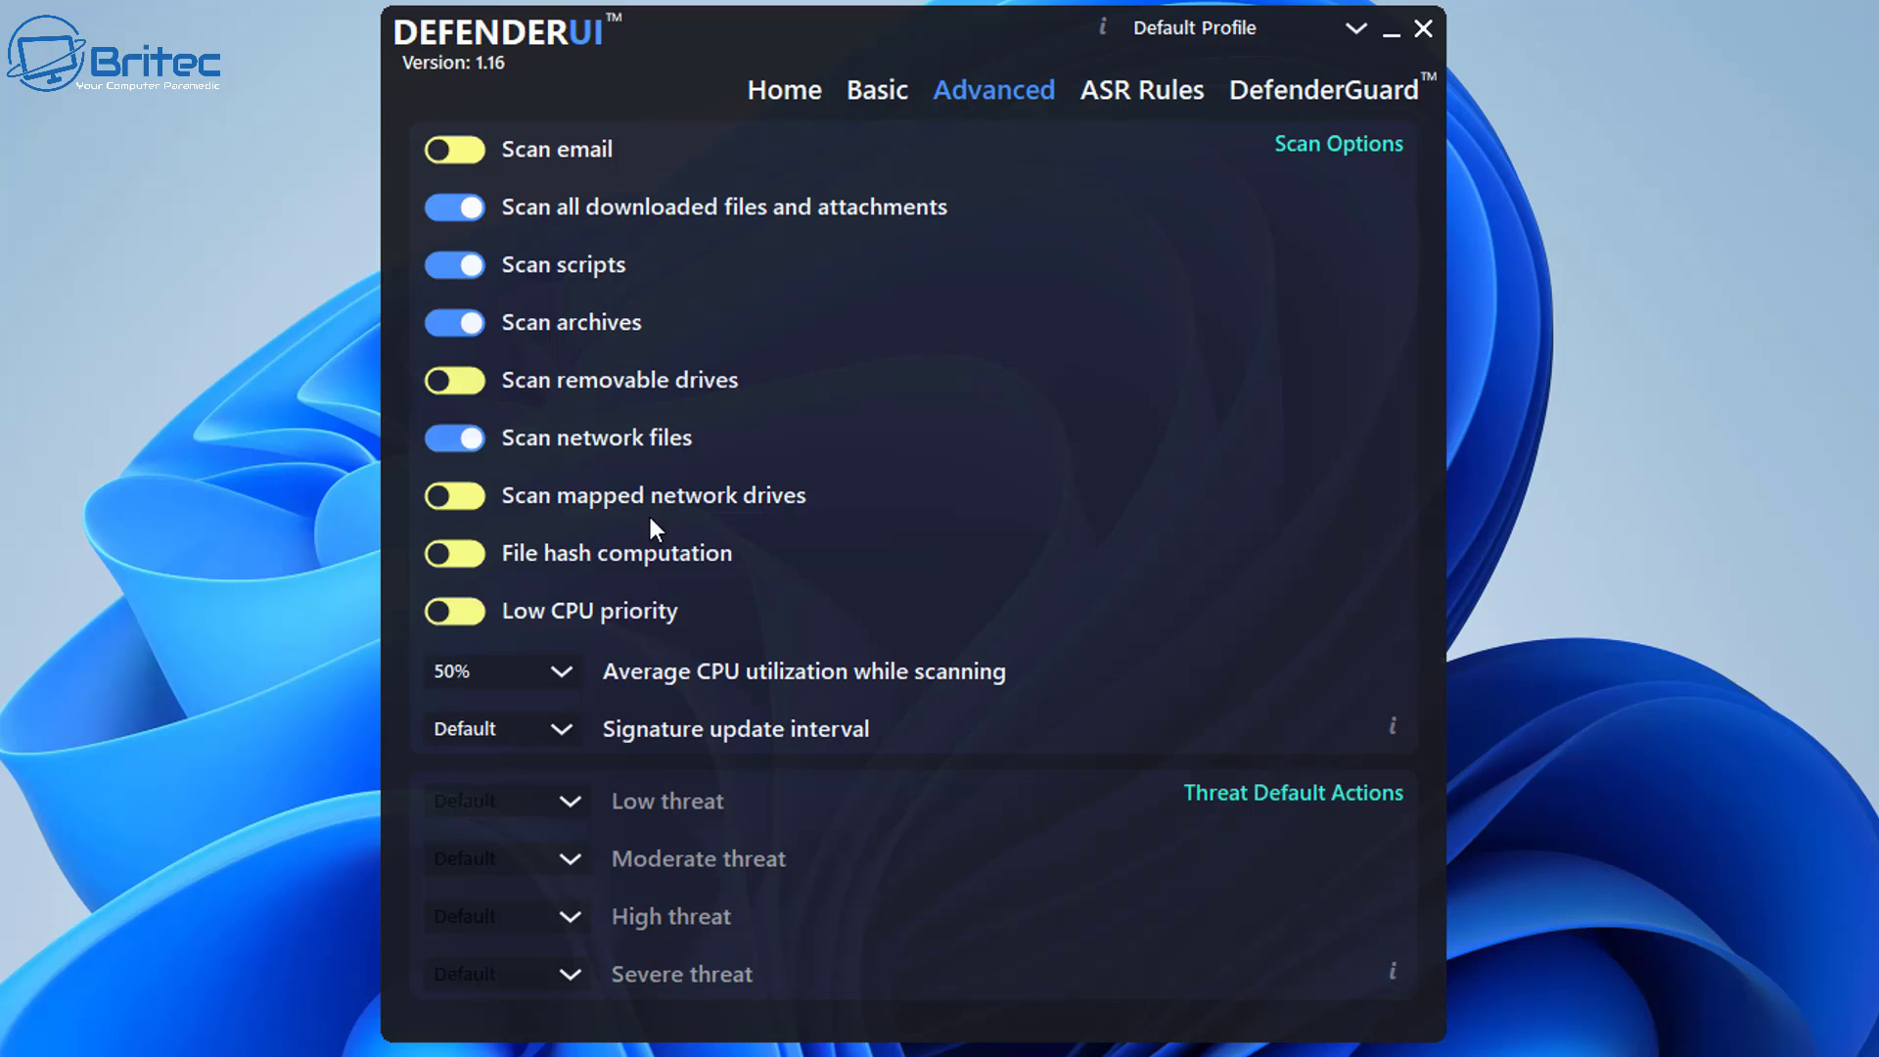
click(1223, 37)
click(1218, 63)
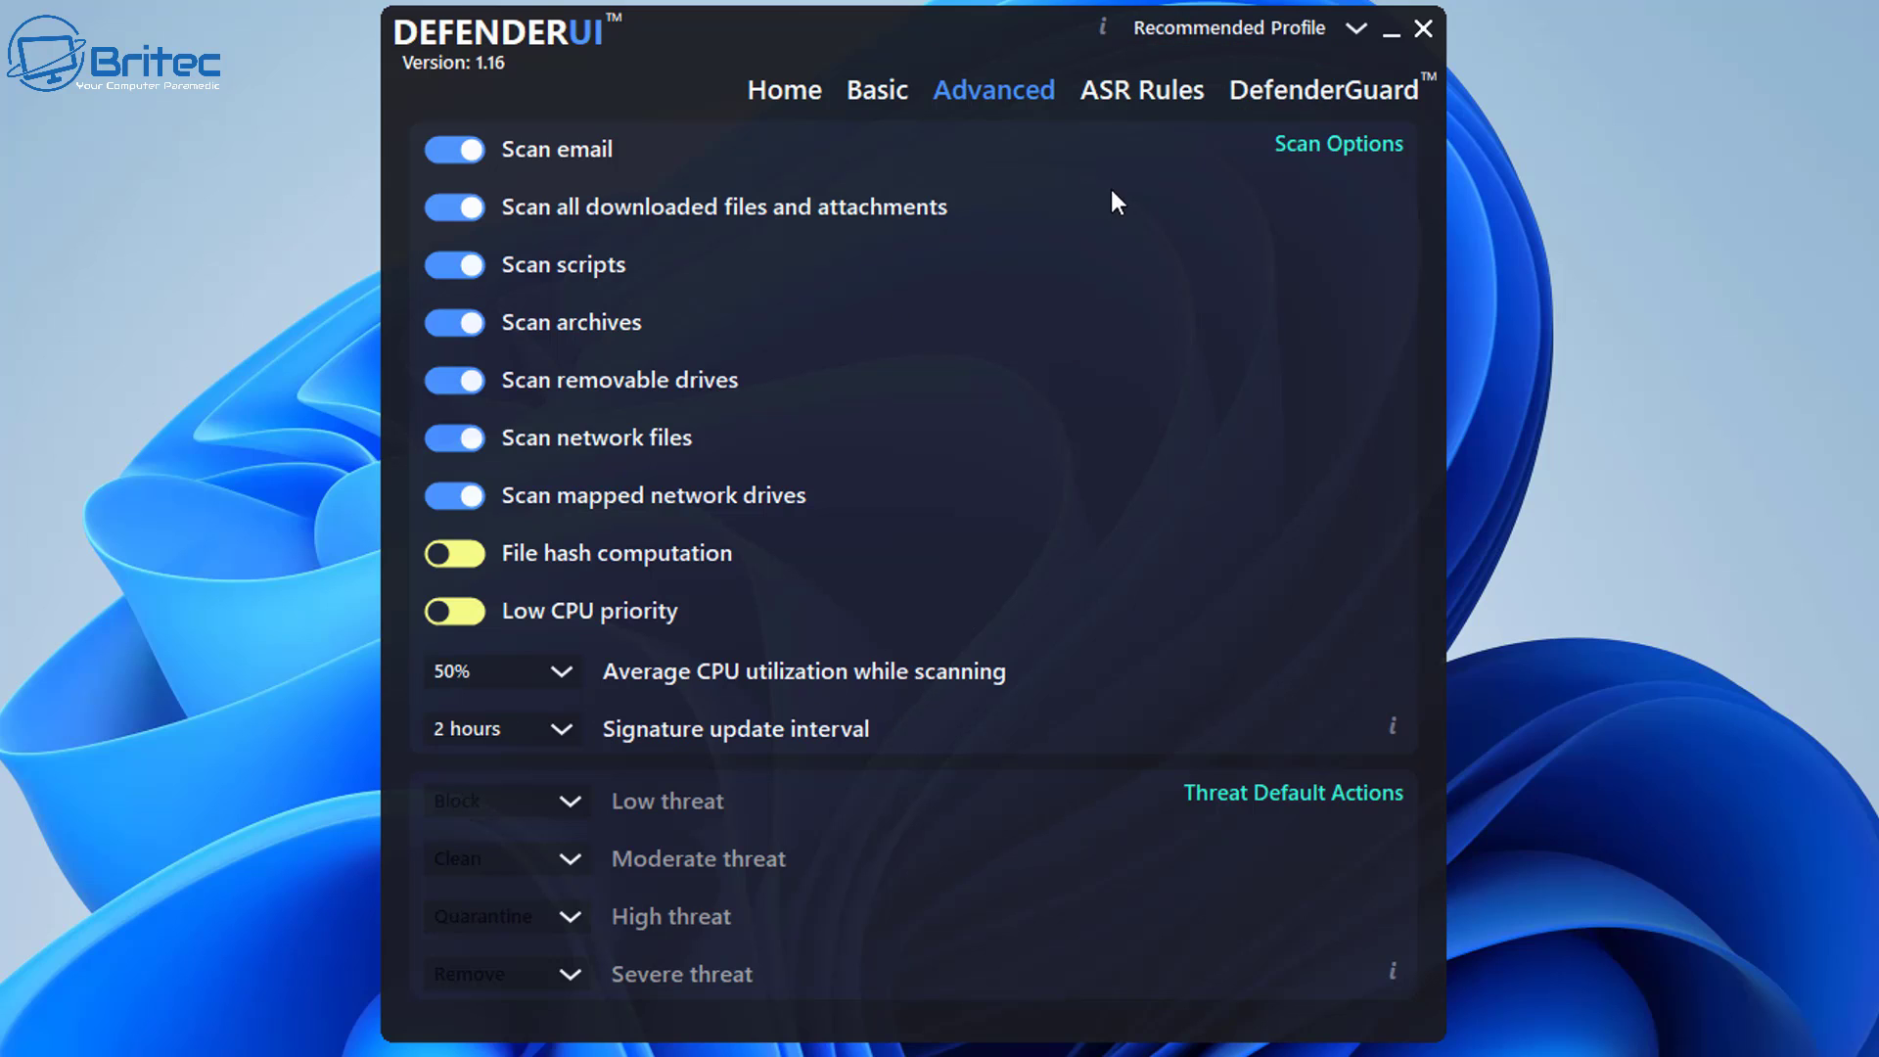
click(1120, 106)
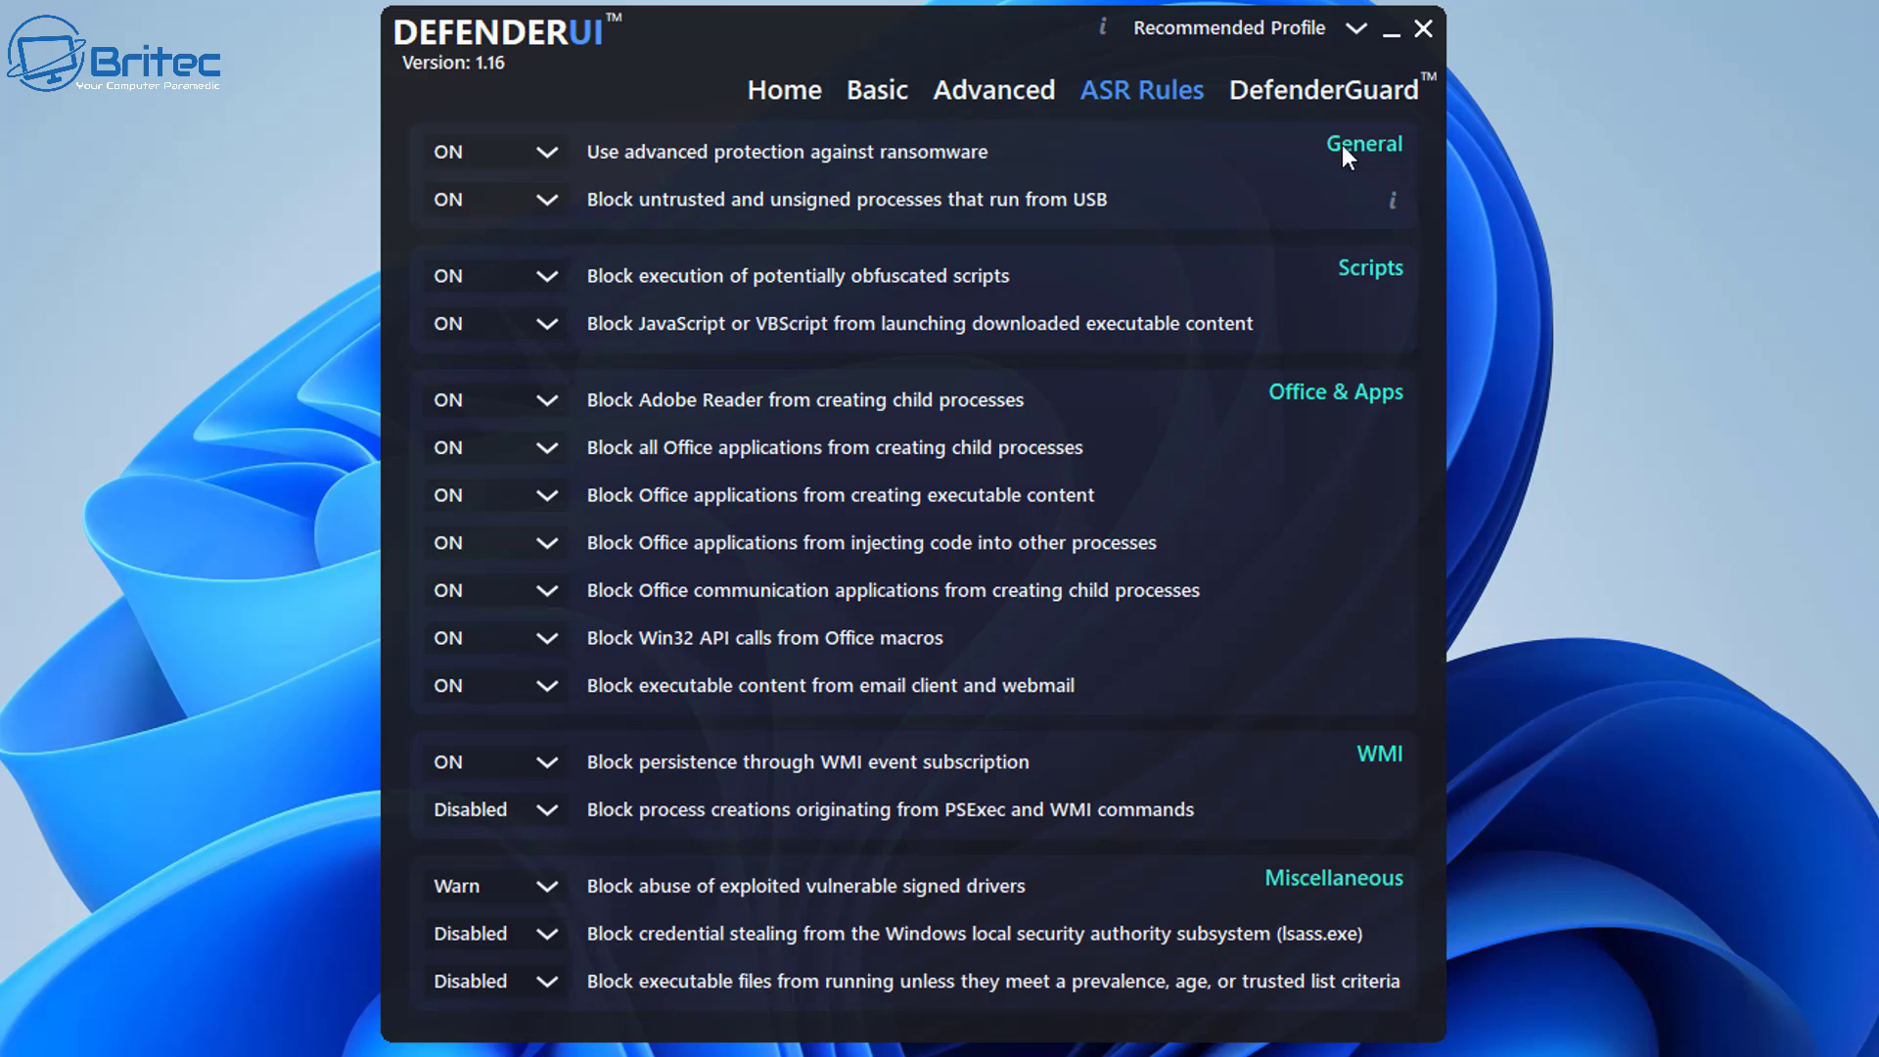
click(552, 161)
click(552, 159)
click(1290, 21)
click(1207, 136)
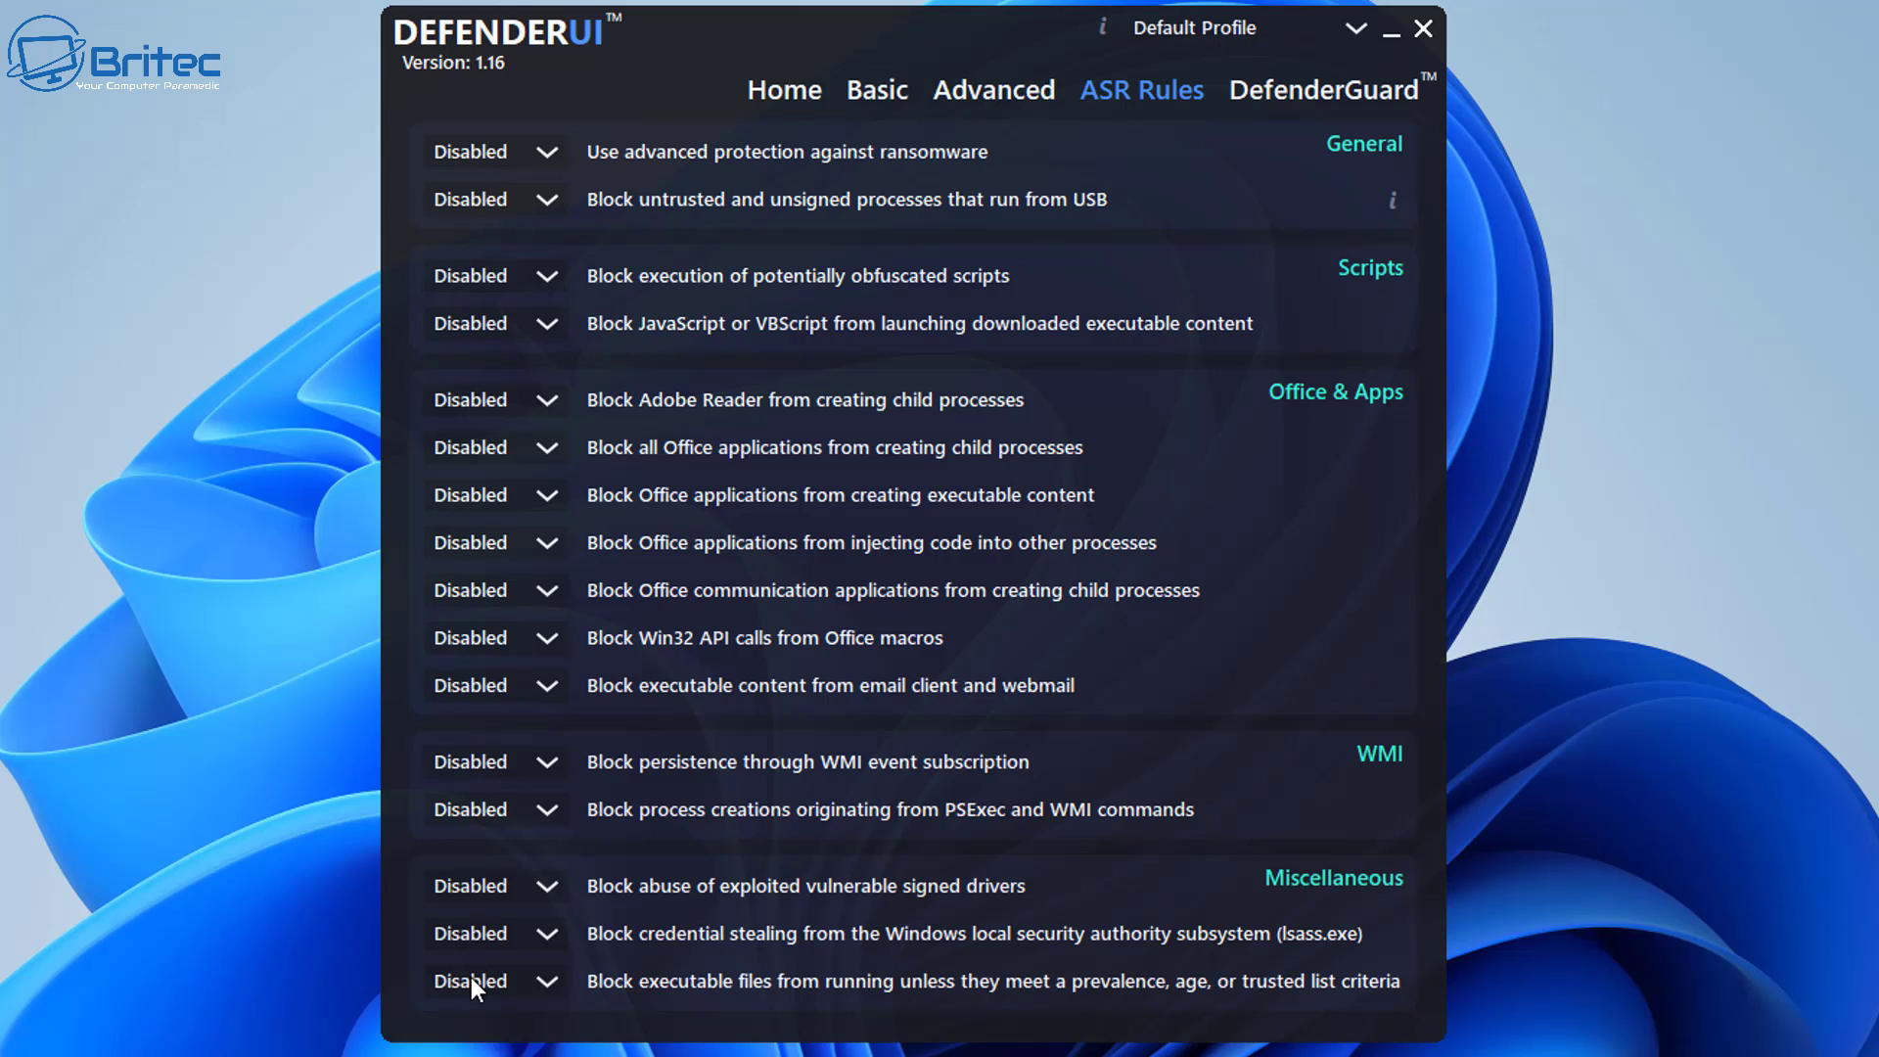
click(1210, 26)
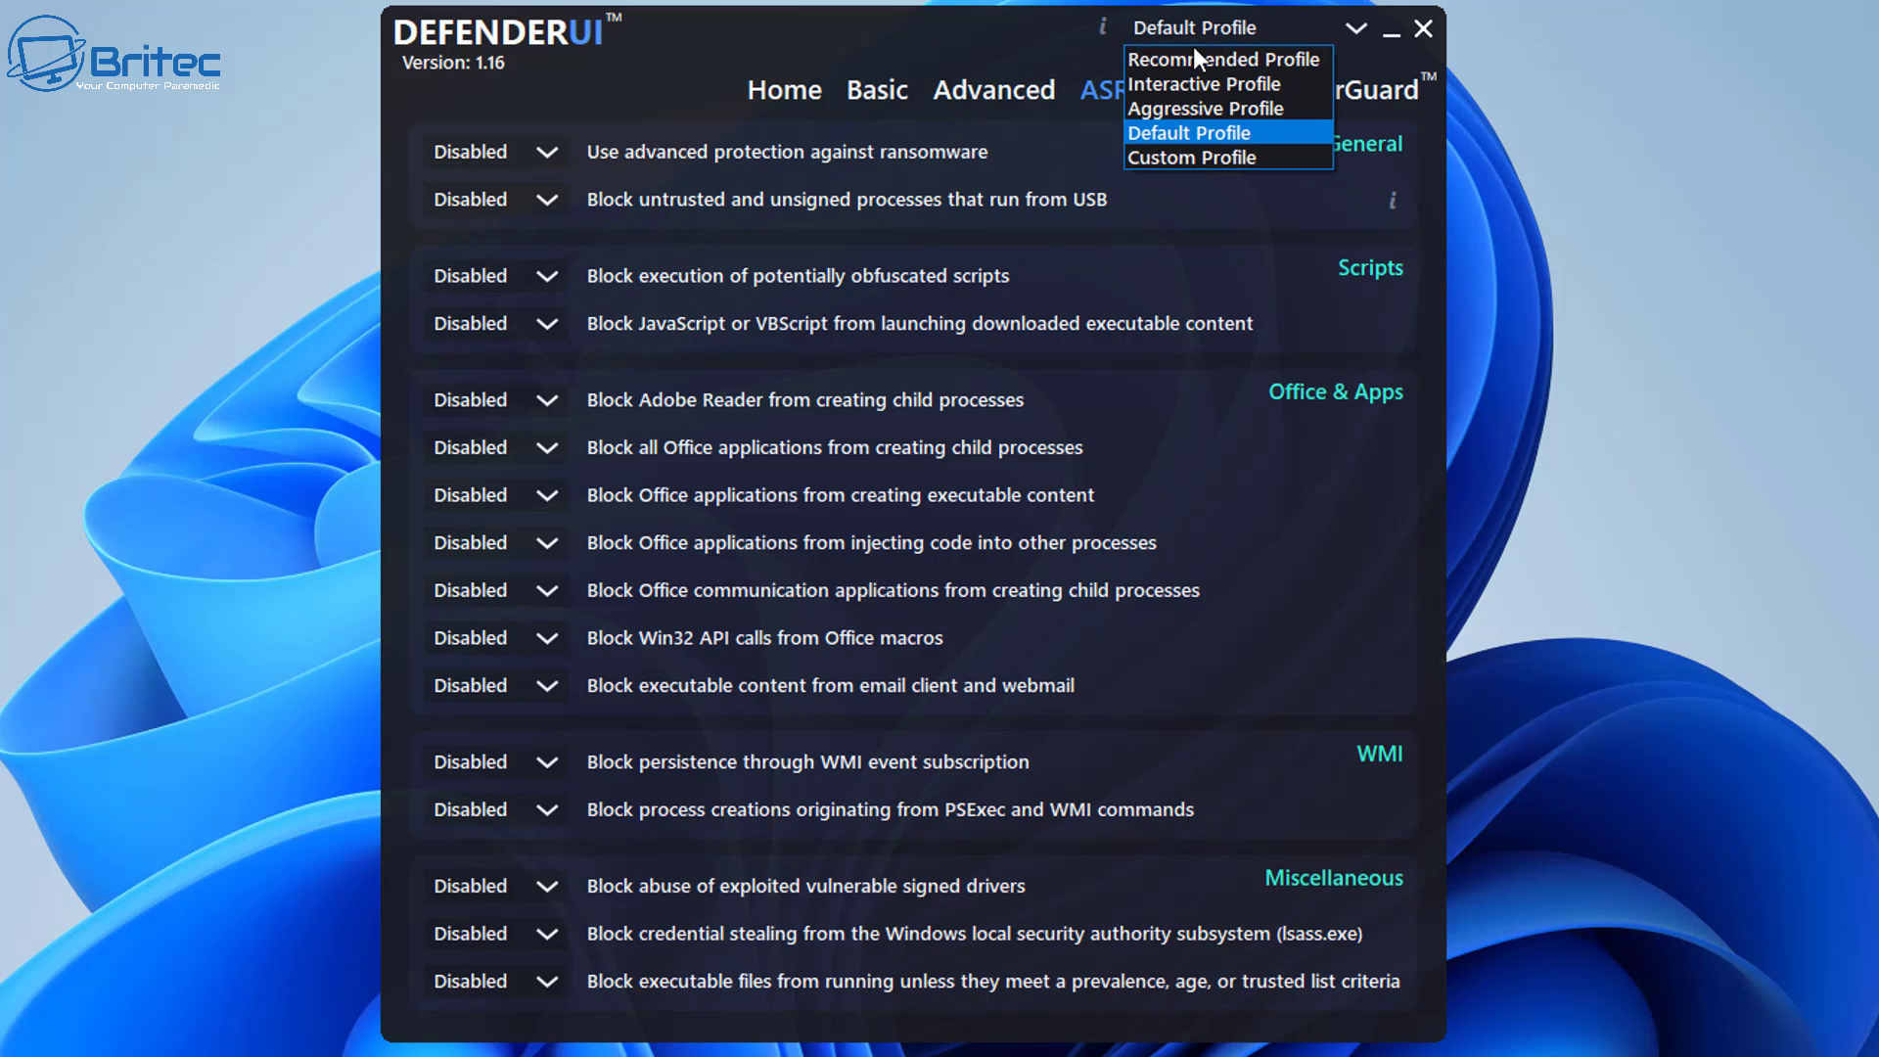
click(1175, 107)
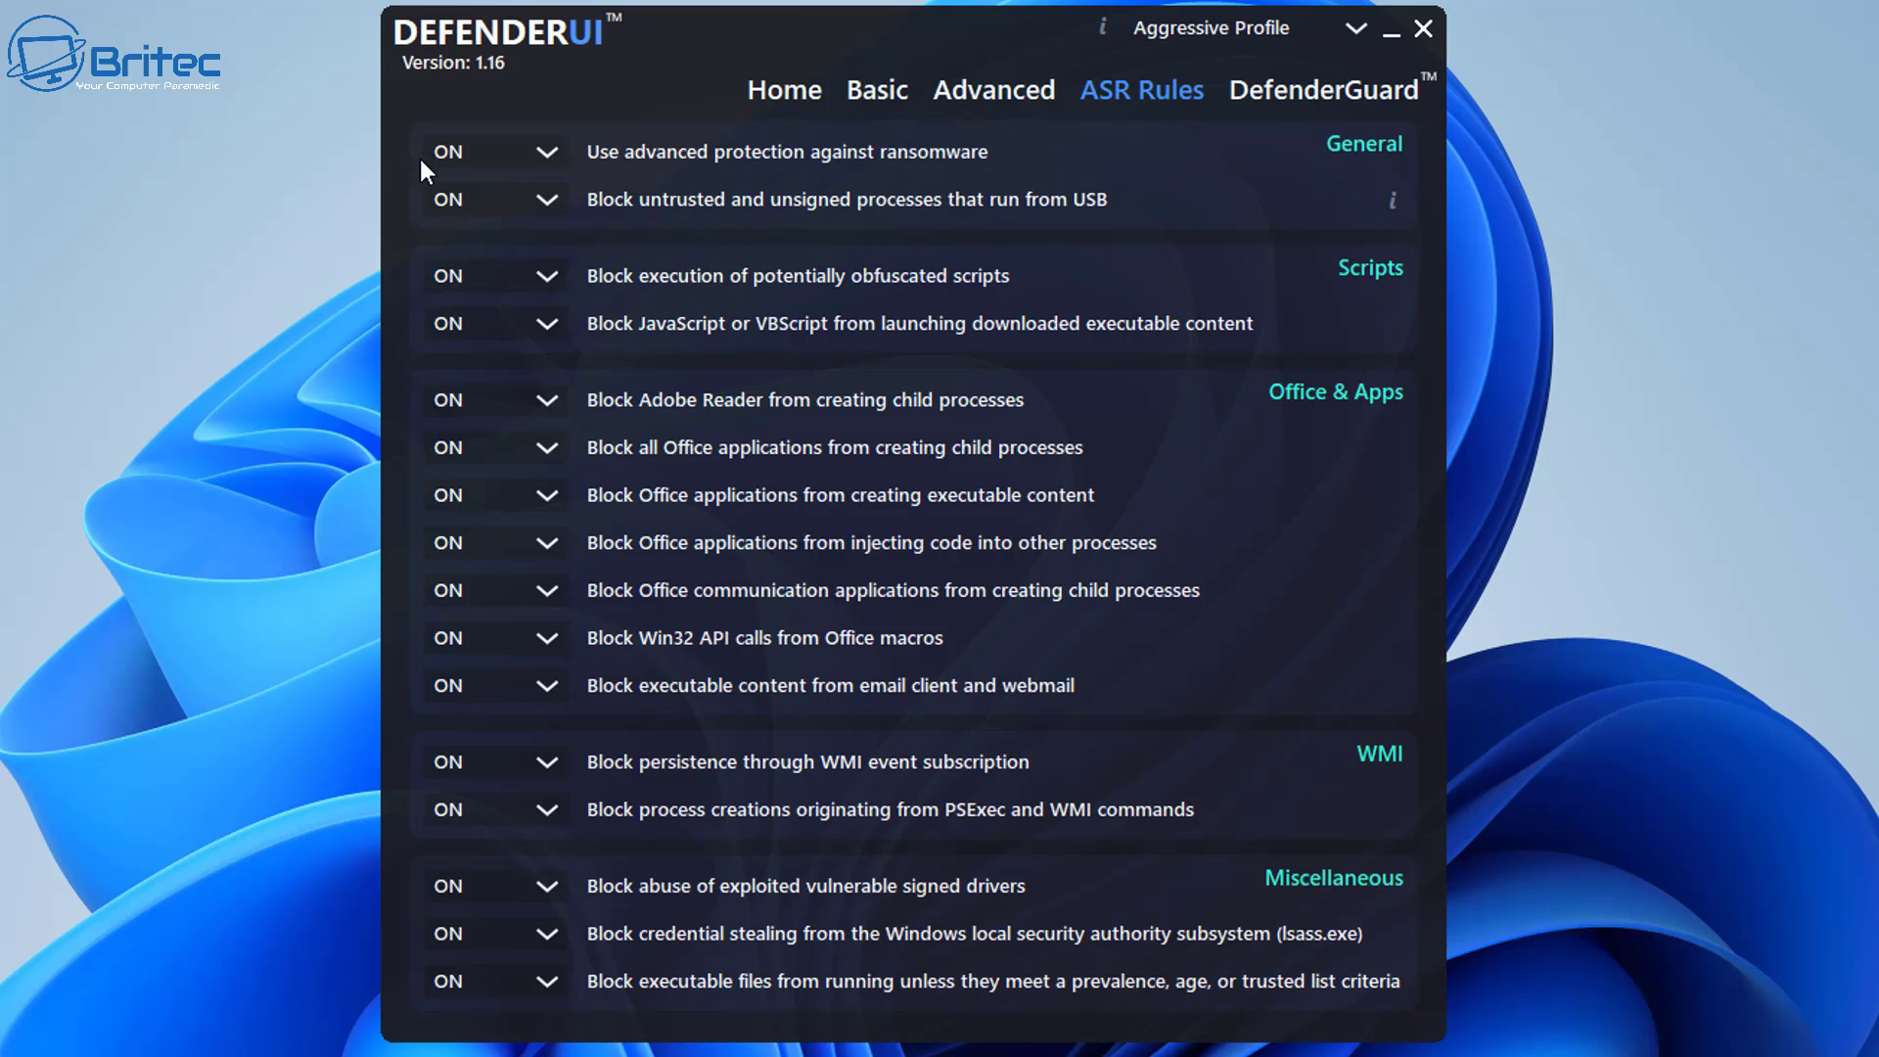
scroll(1271, 20, up, 2)
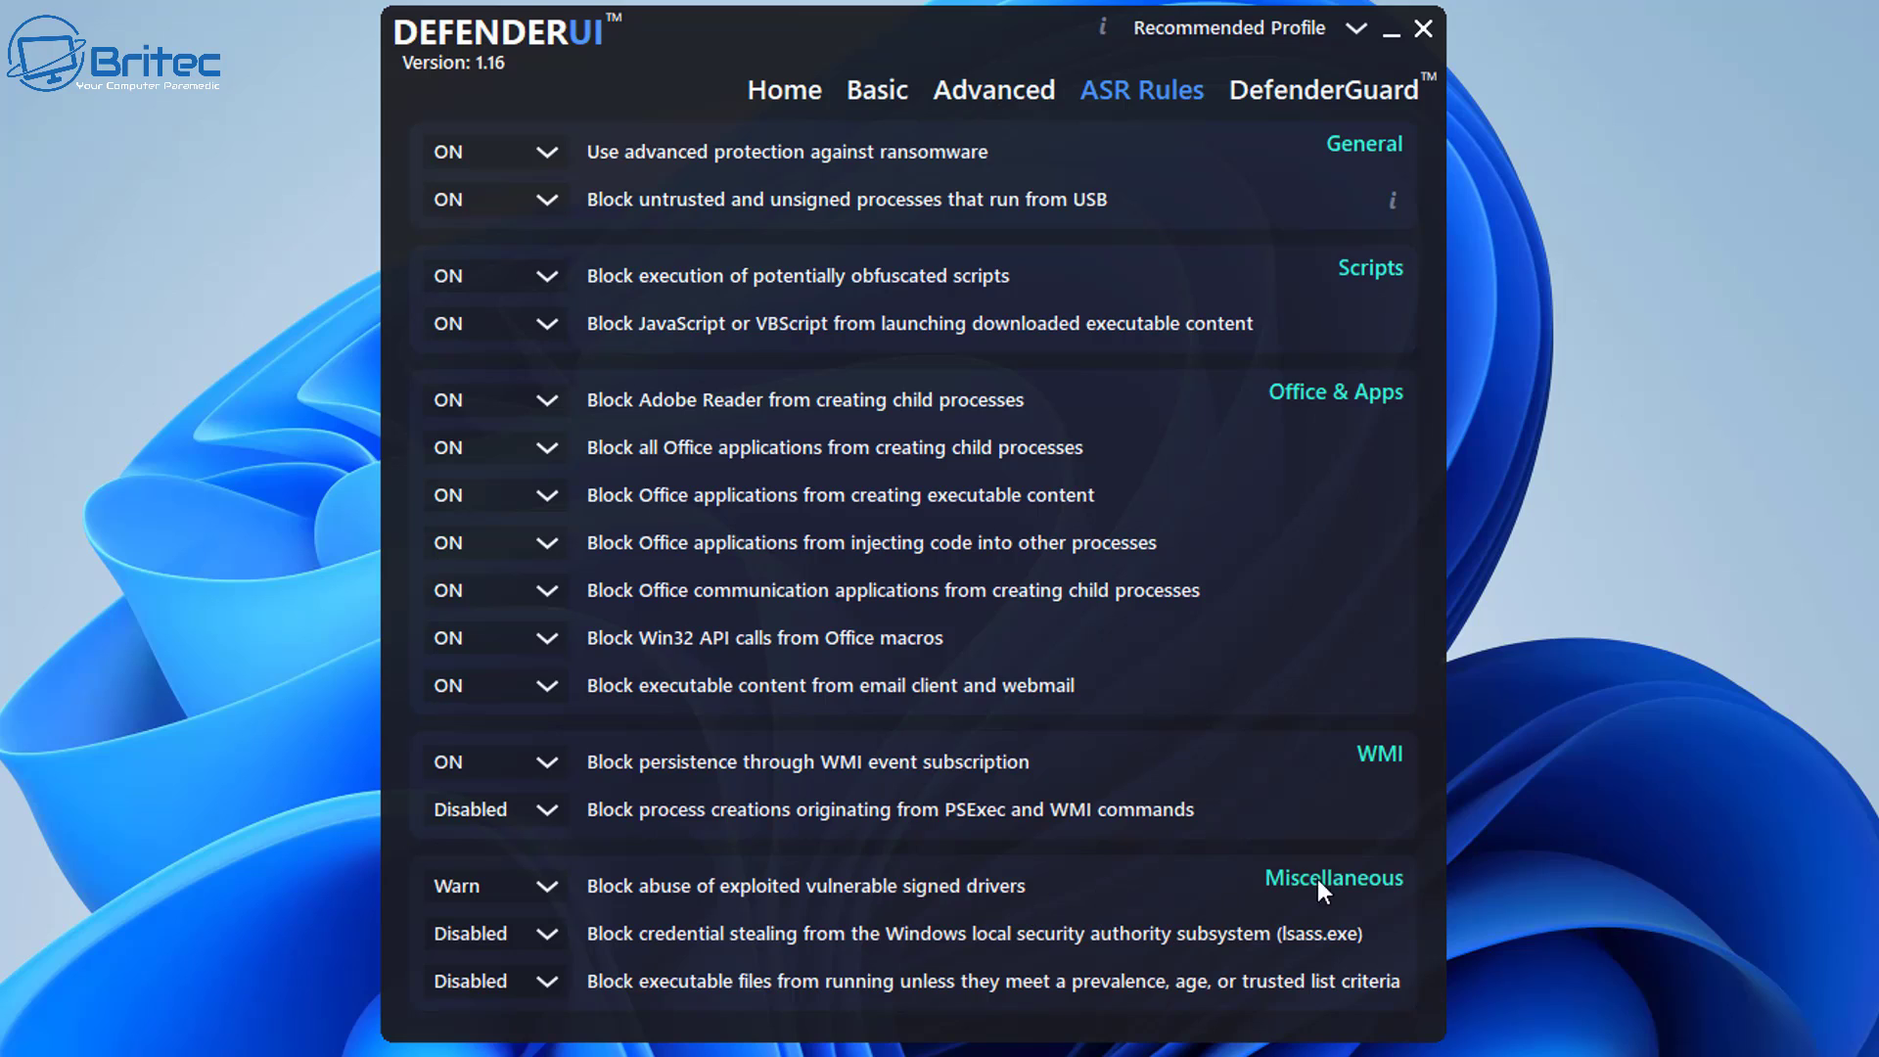
click(1288, 24)
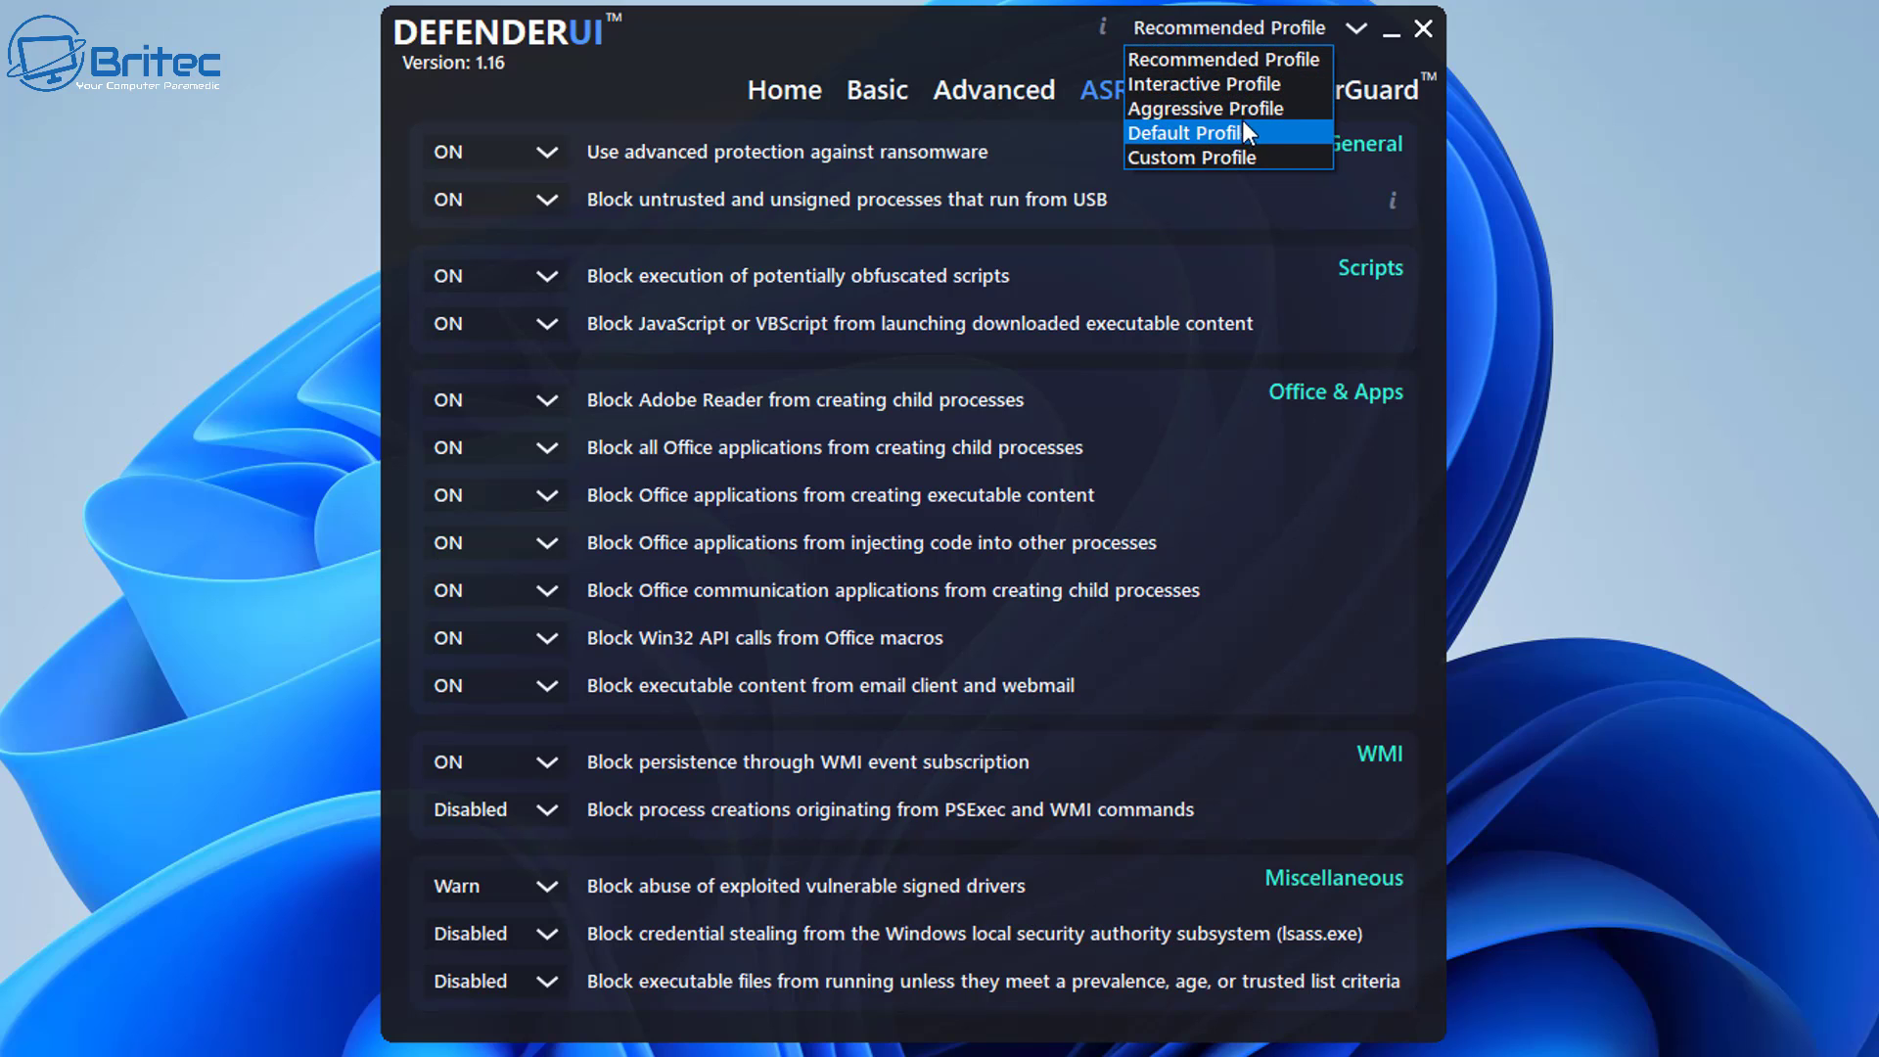
click(1243, 109)
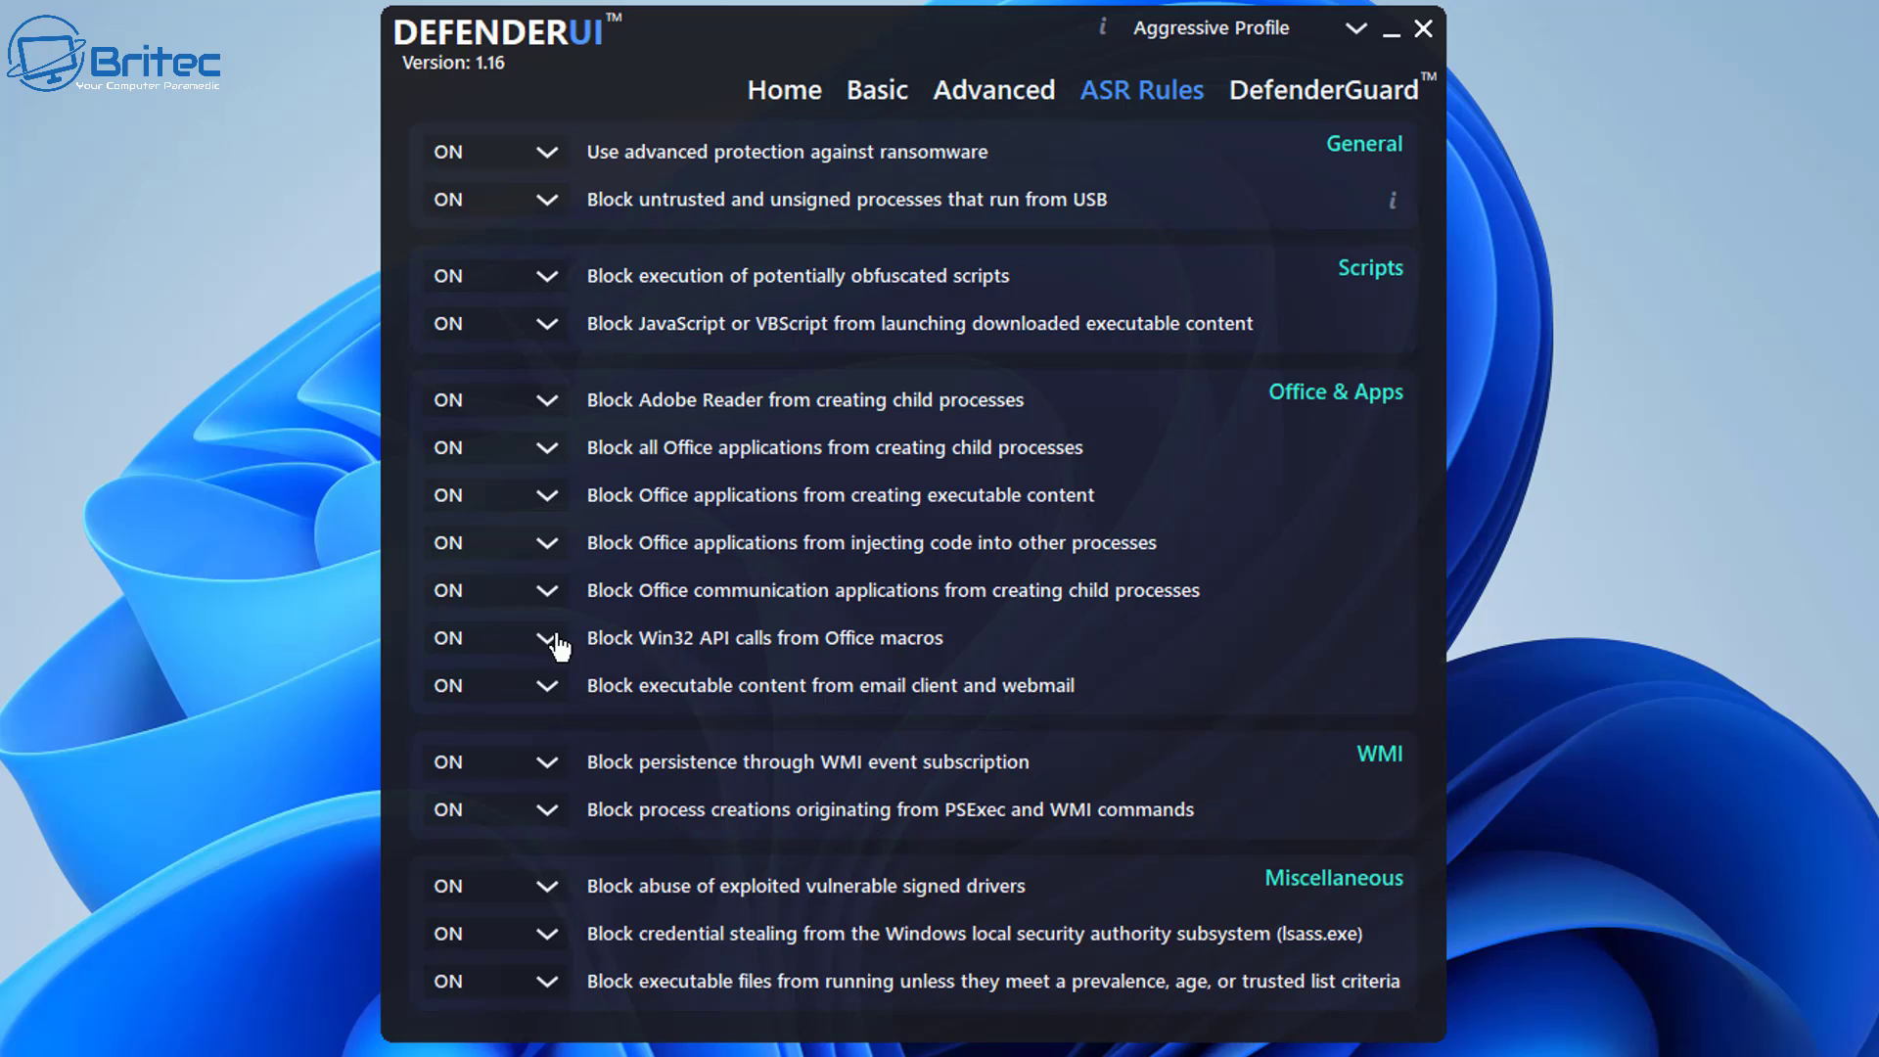
click(1251, 29)
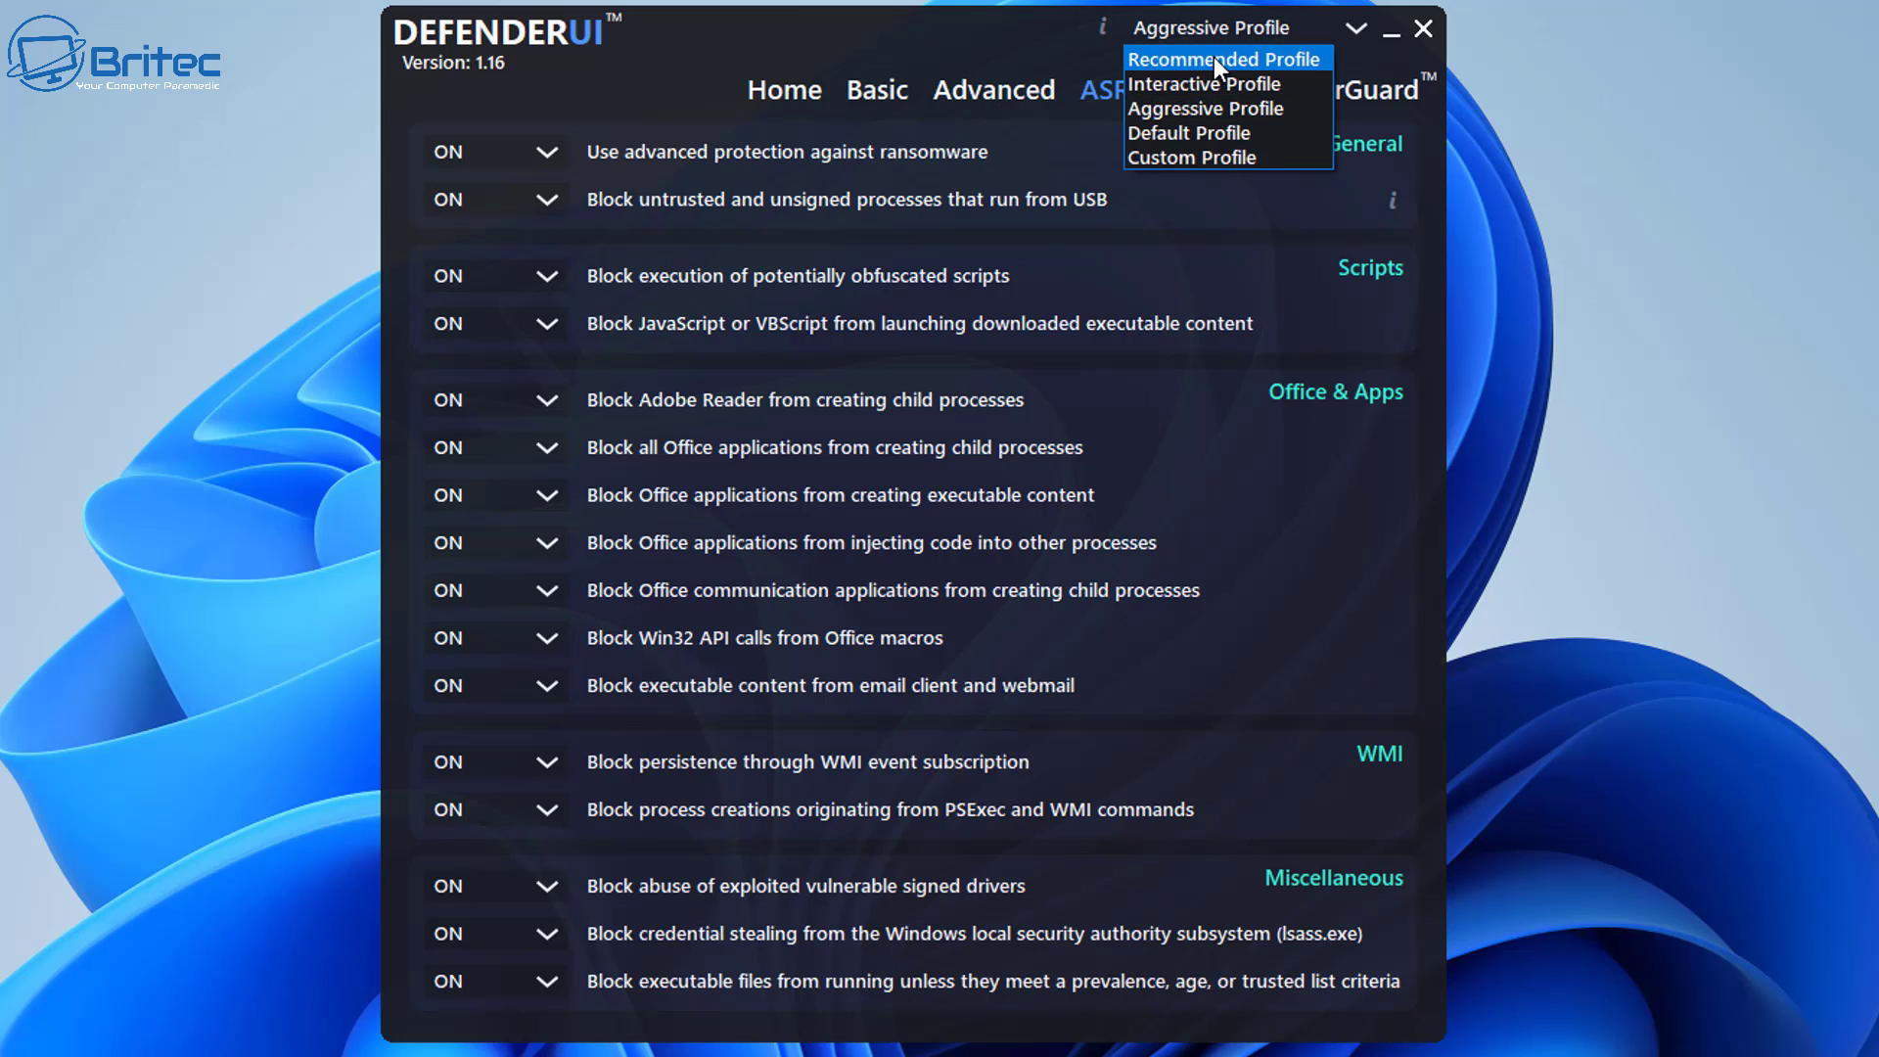
click(1214, 56)
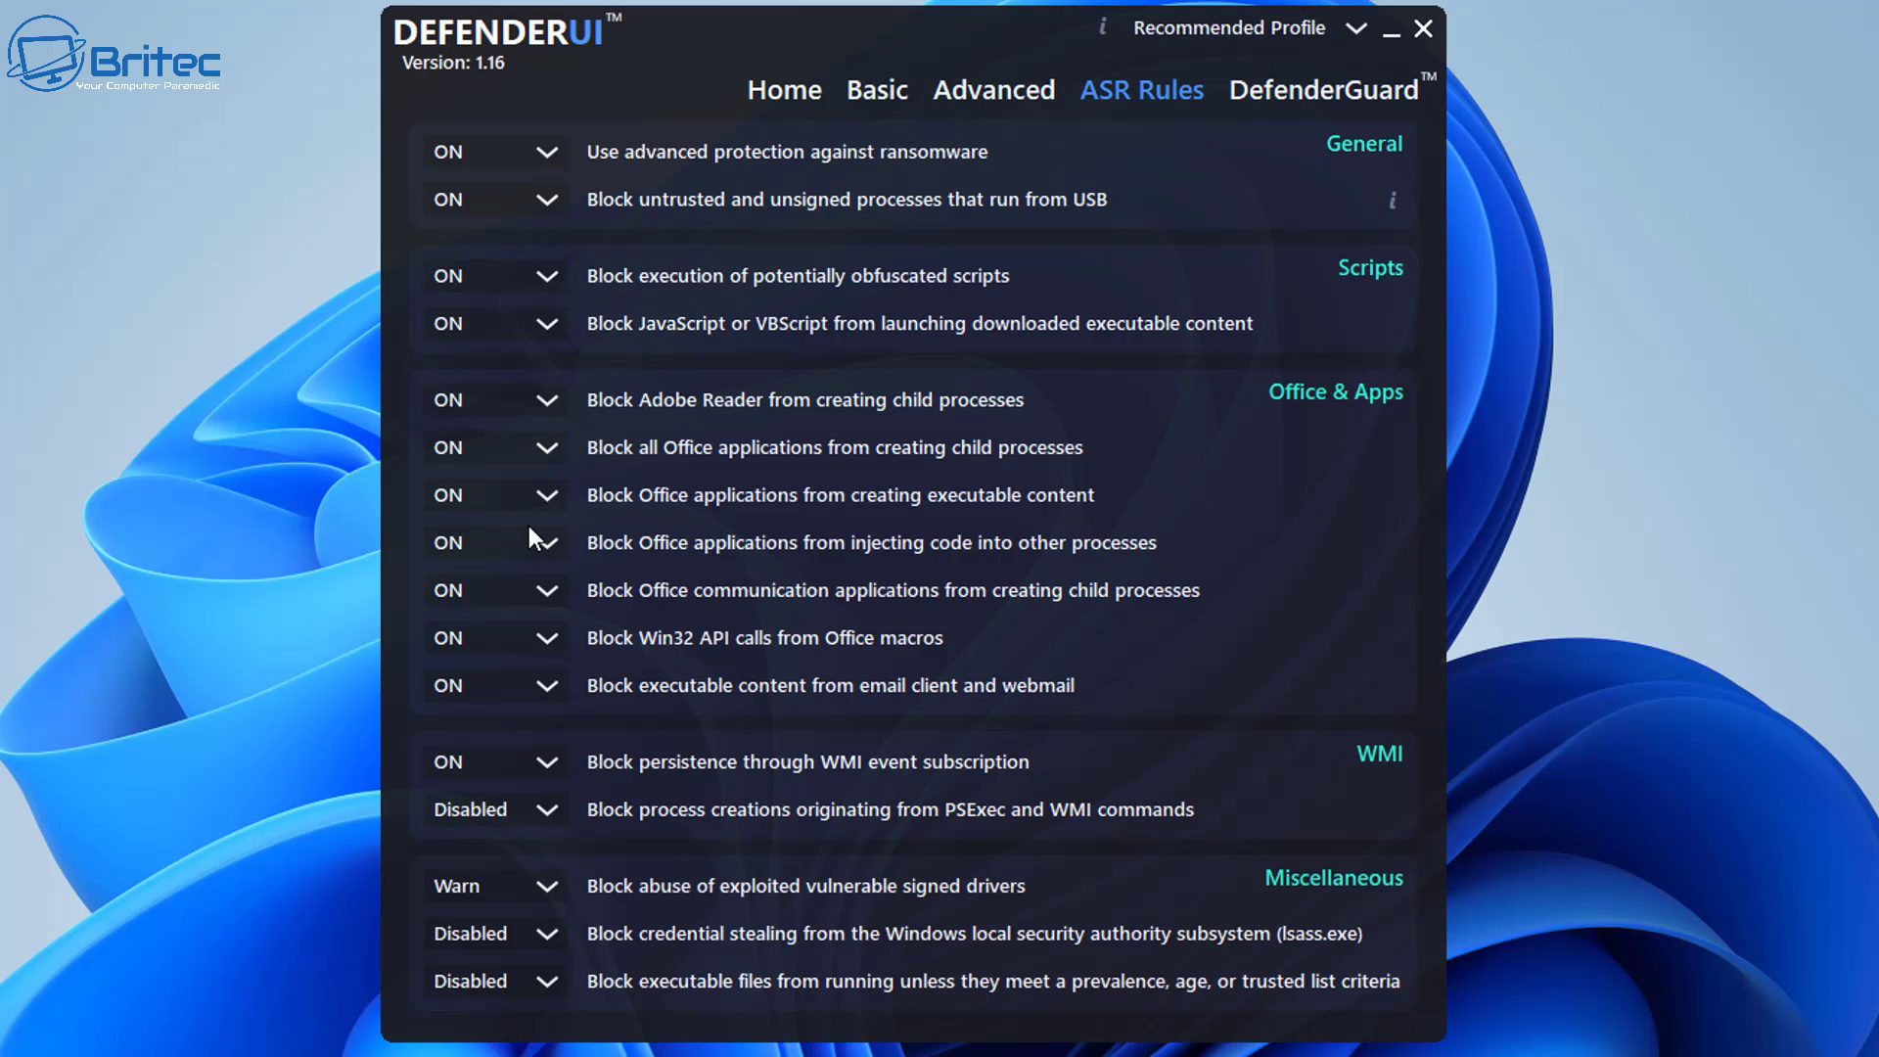
click(548, 505)
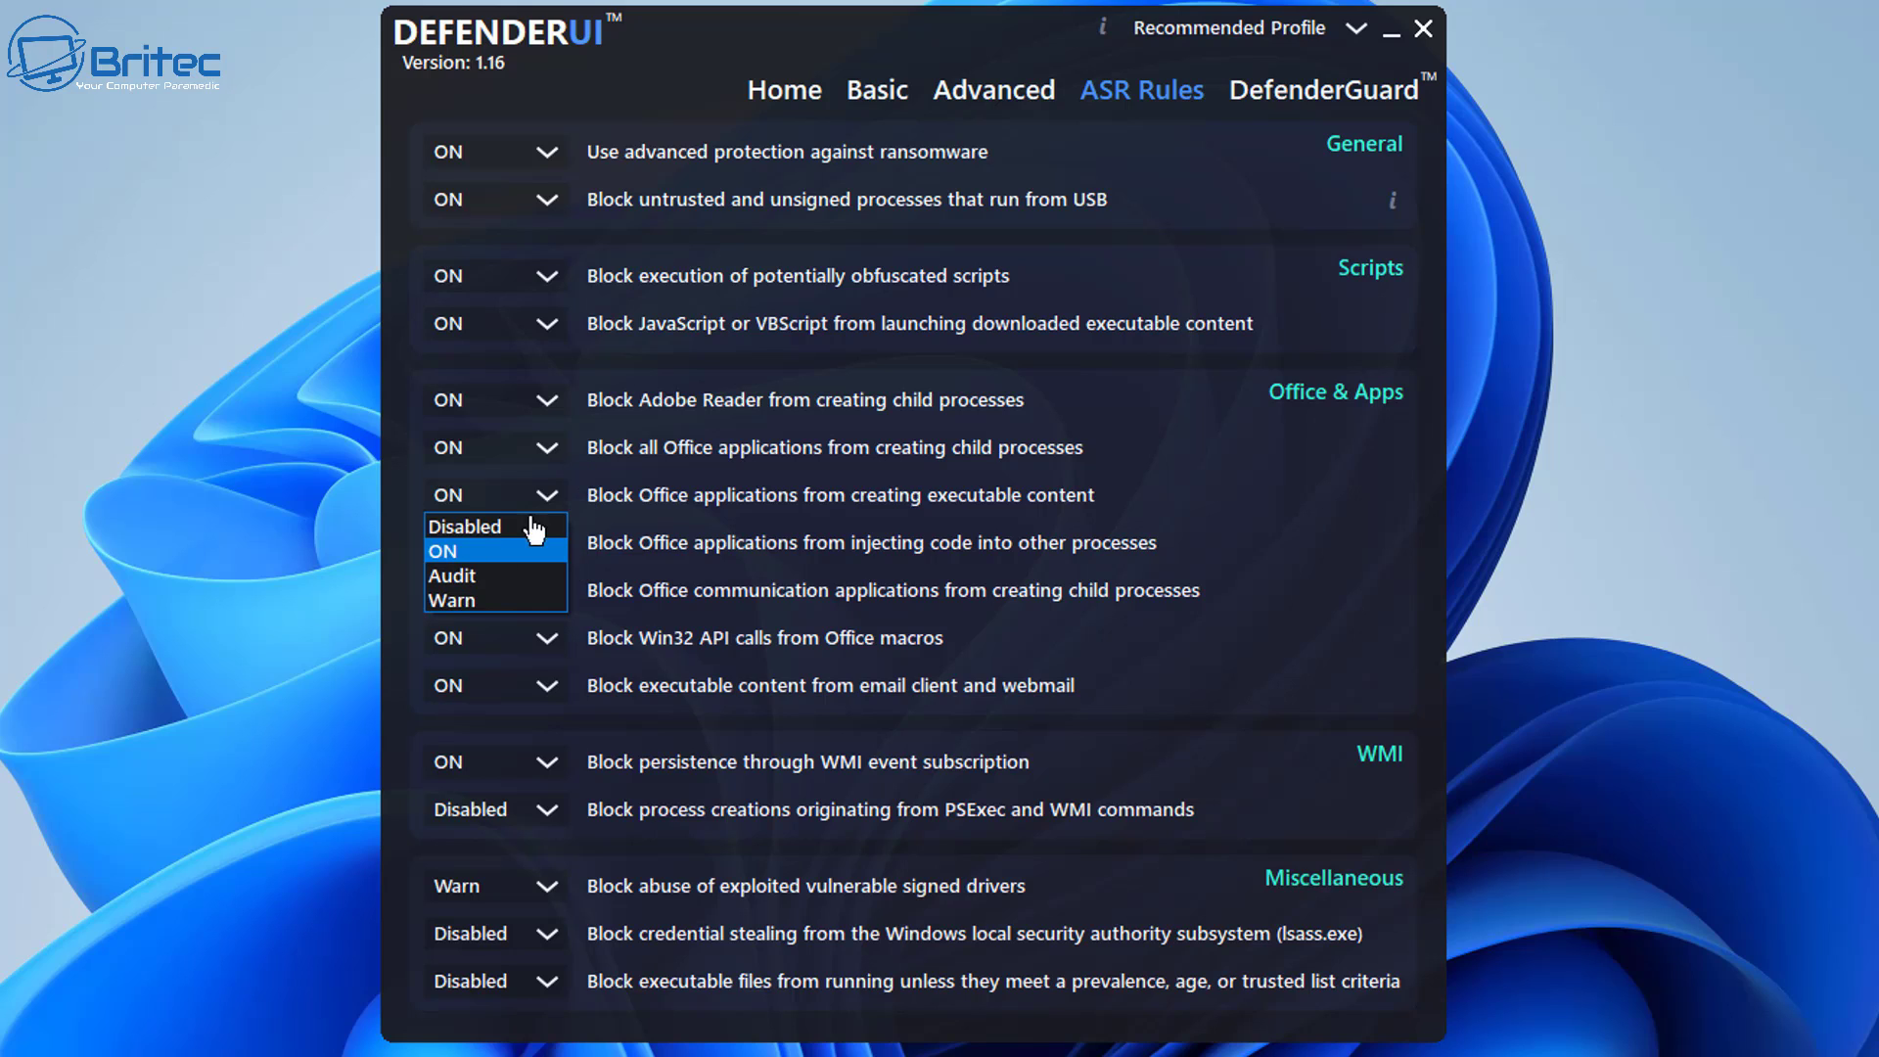
click(399, 353)
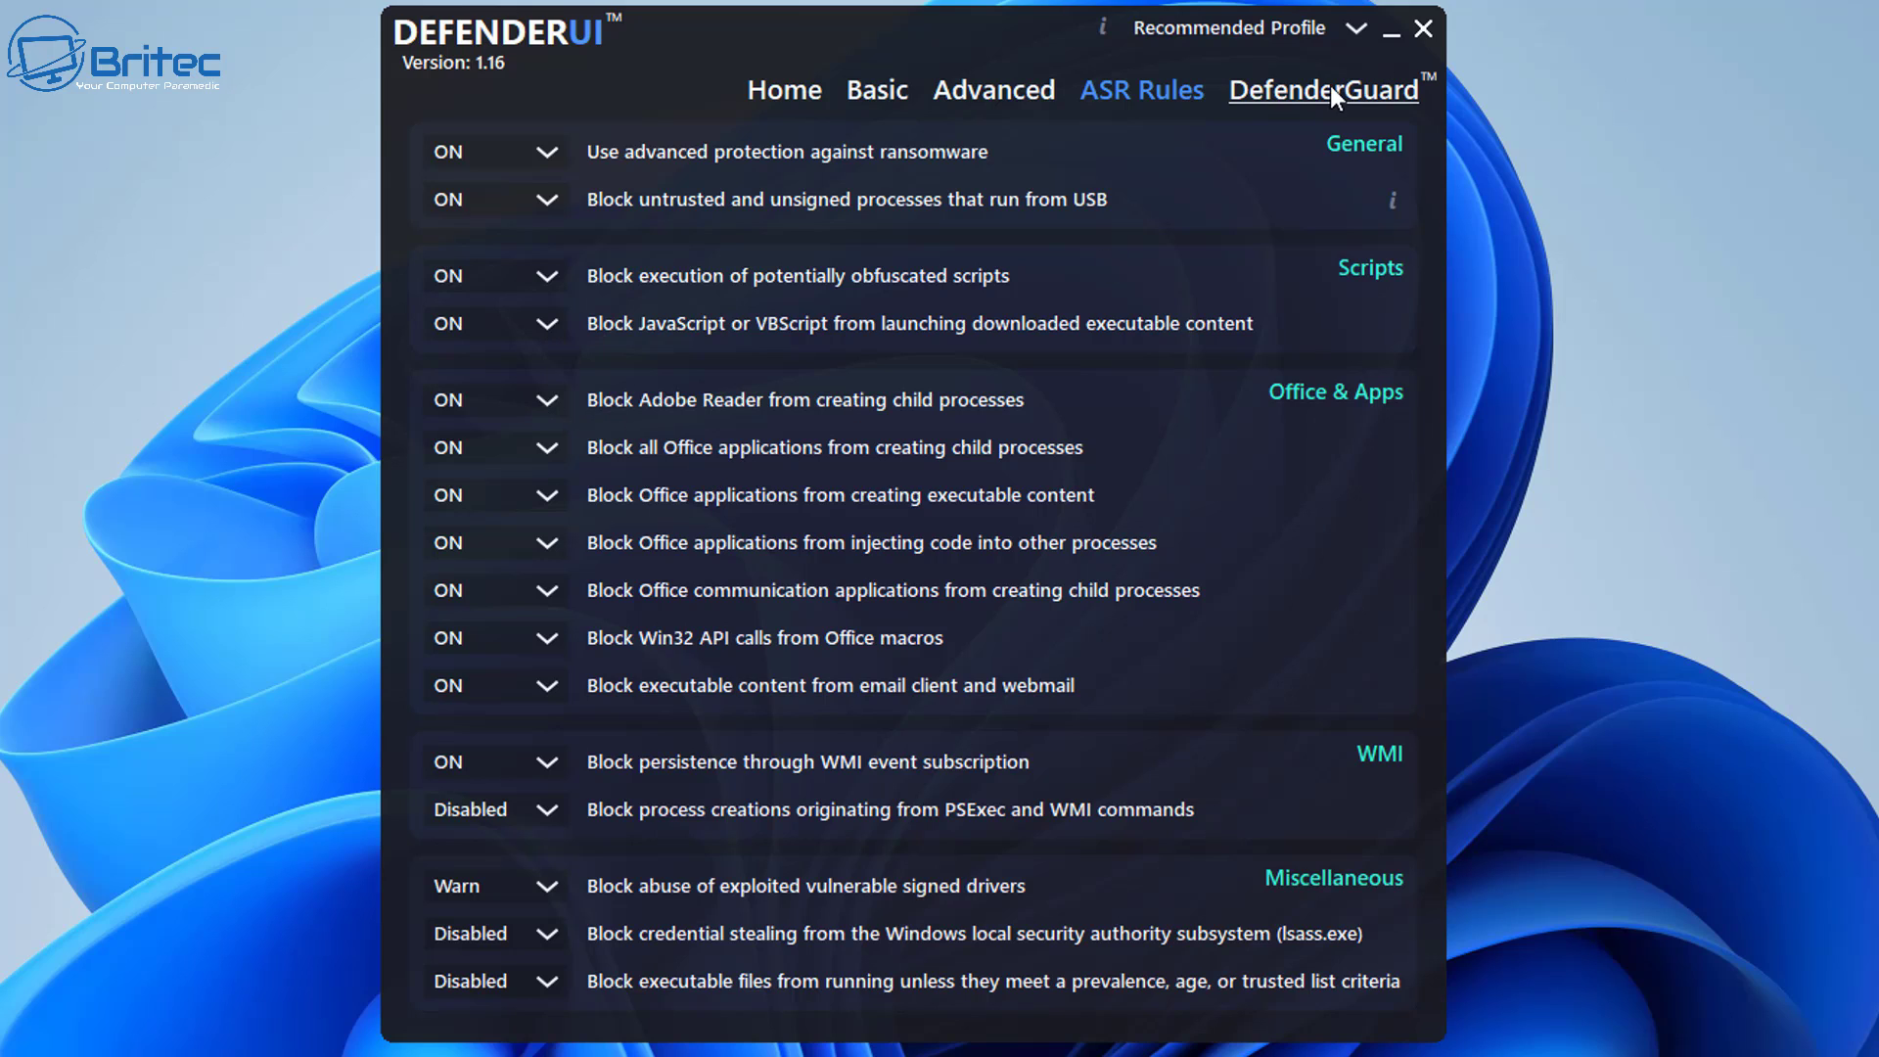
click(1241, 30)
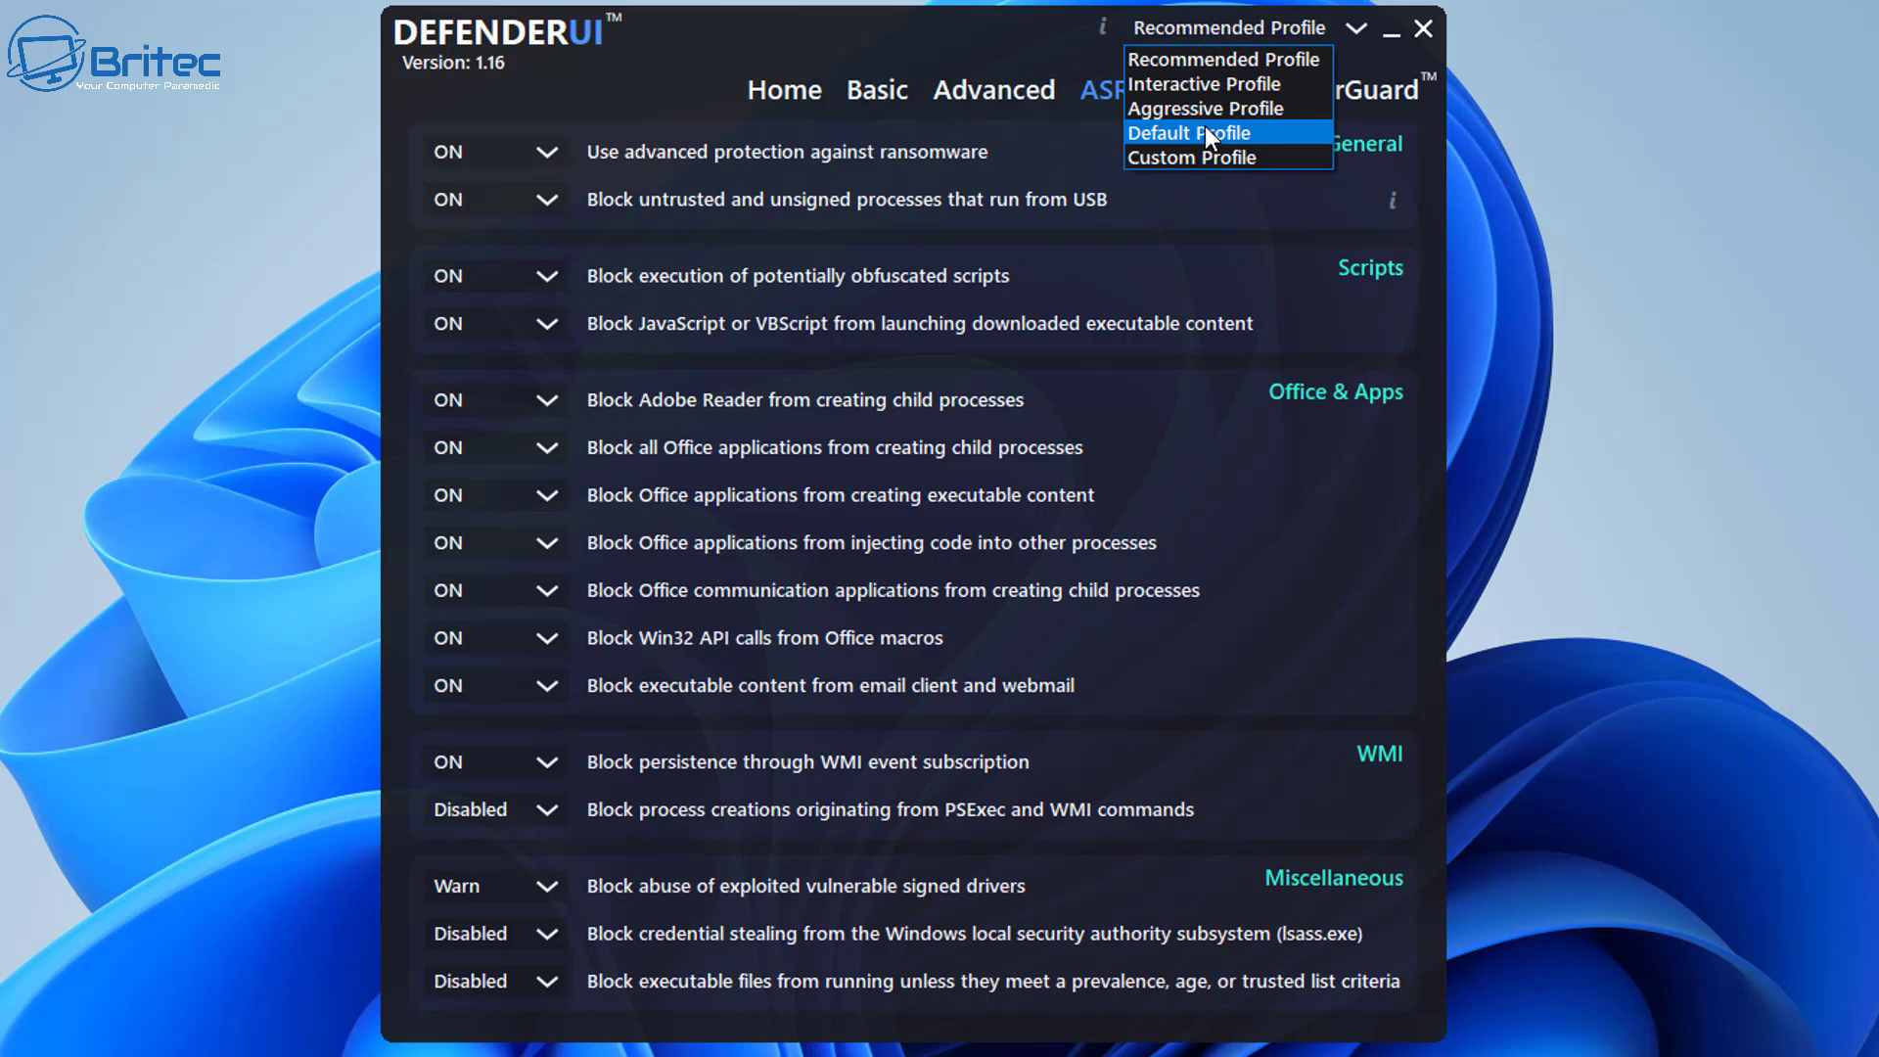
click(1206, 133)
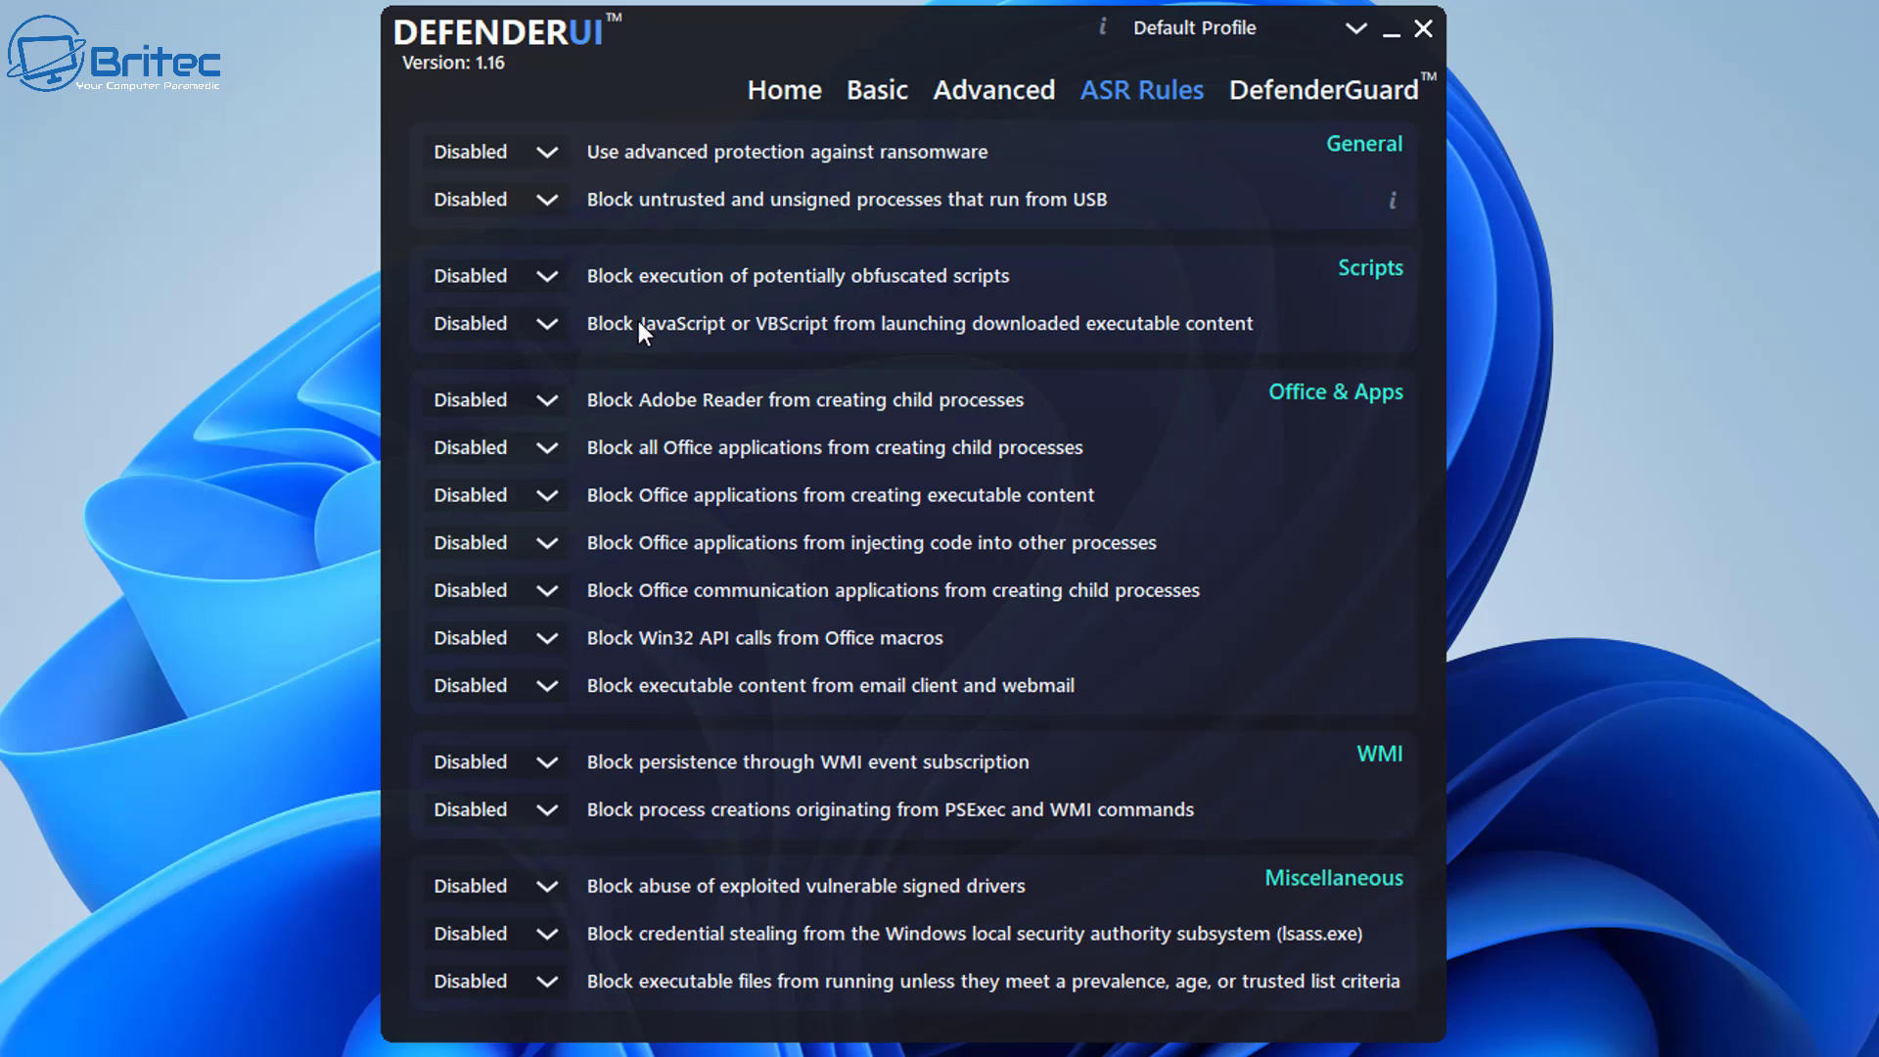
click(1236, 32)
click(1204, 84)
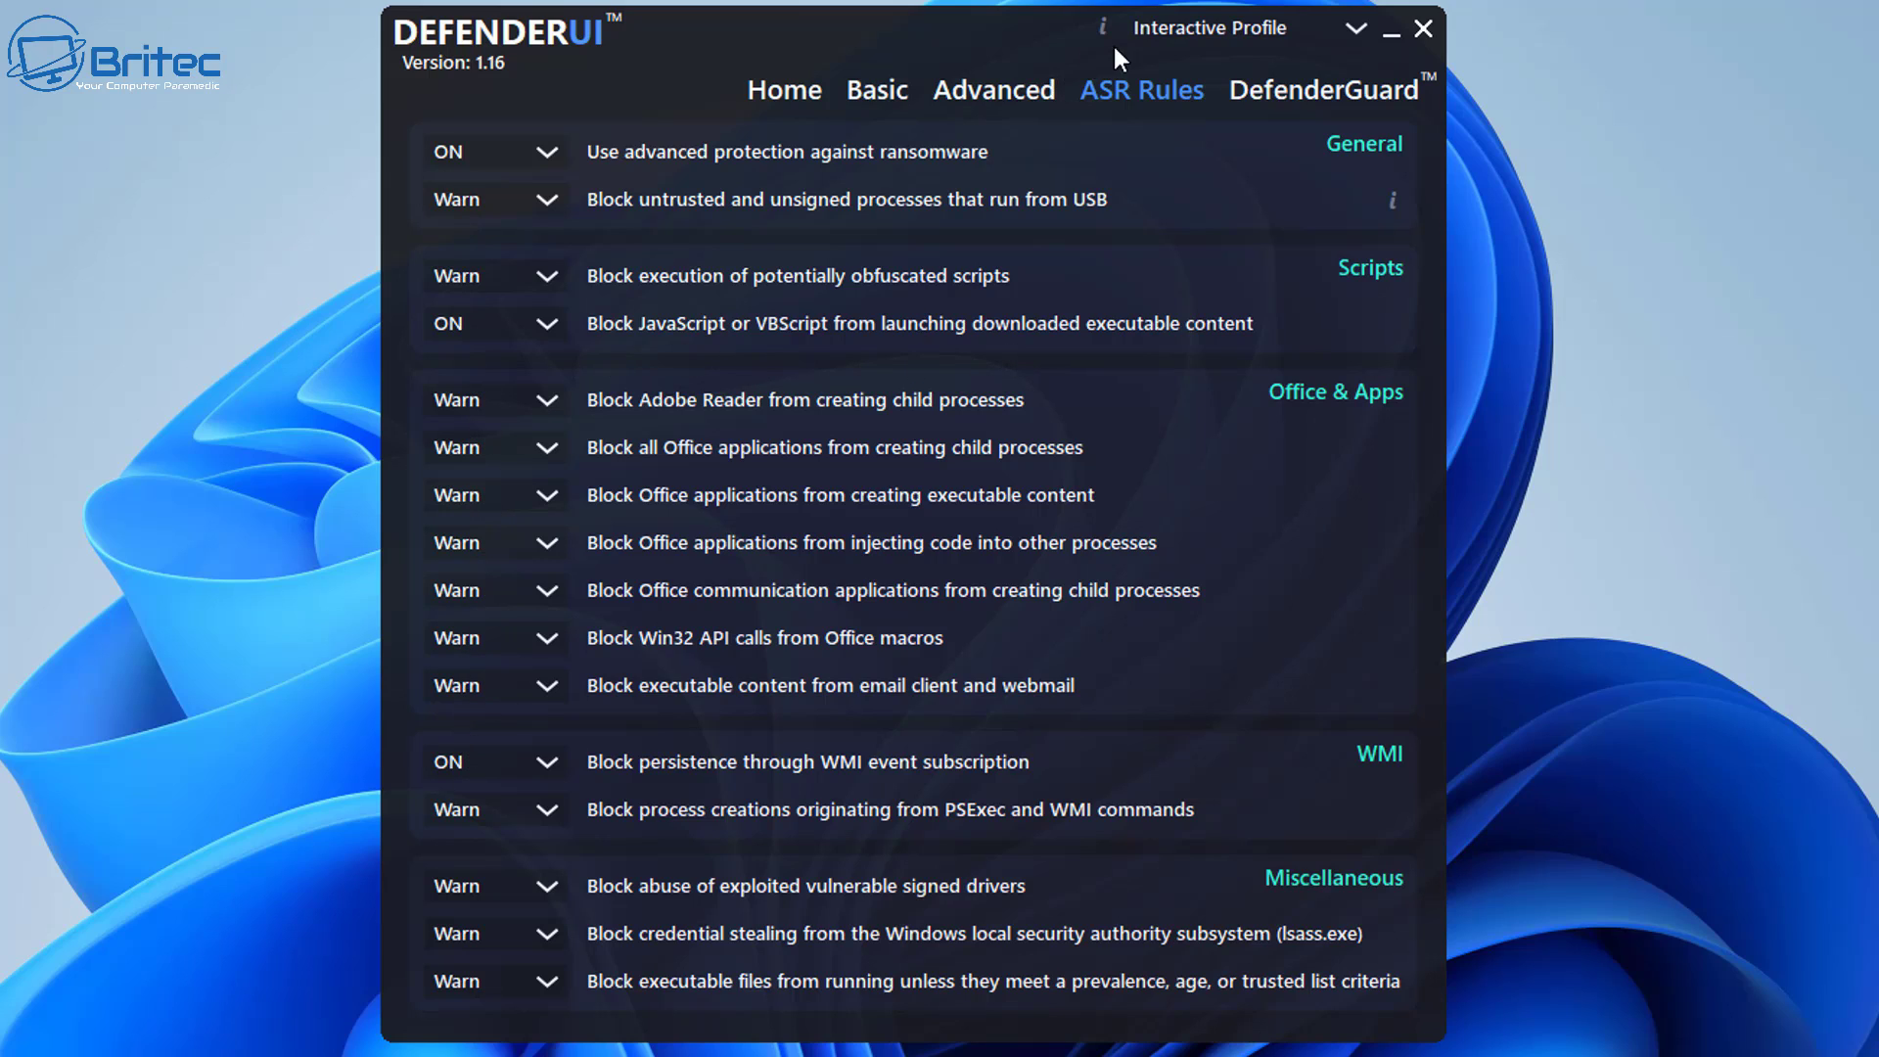
click(1211, 25)
click(1200, 103)
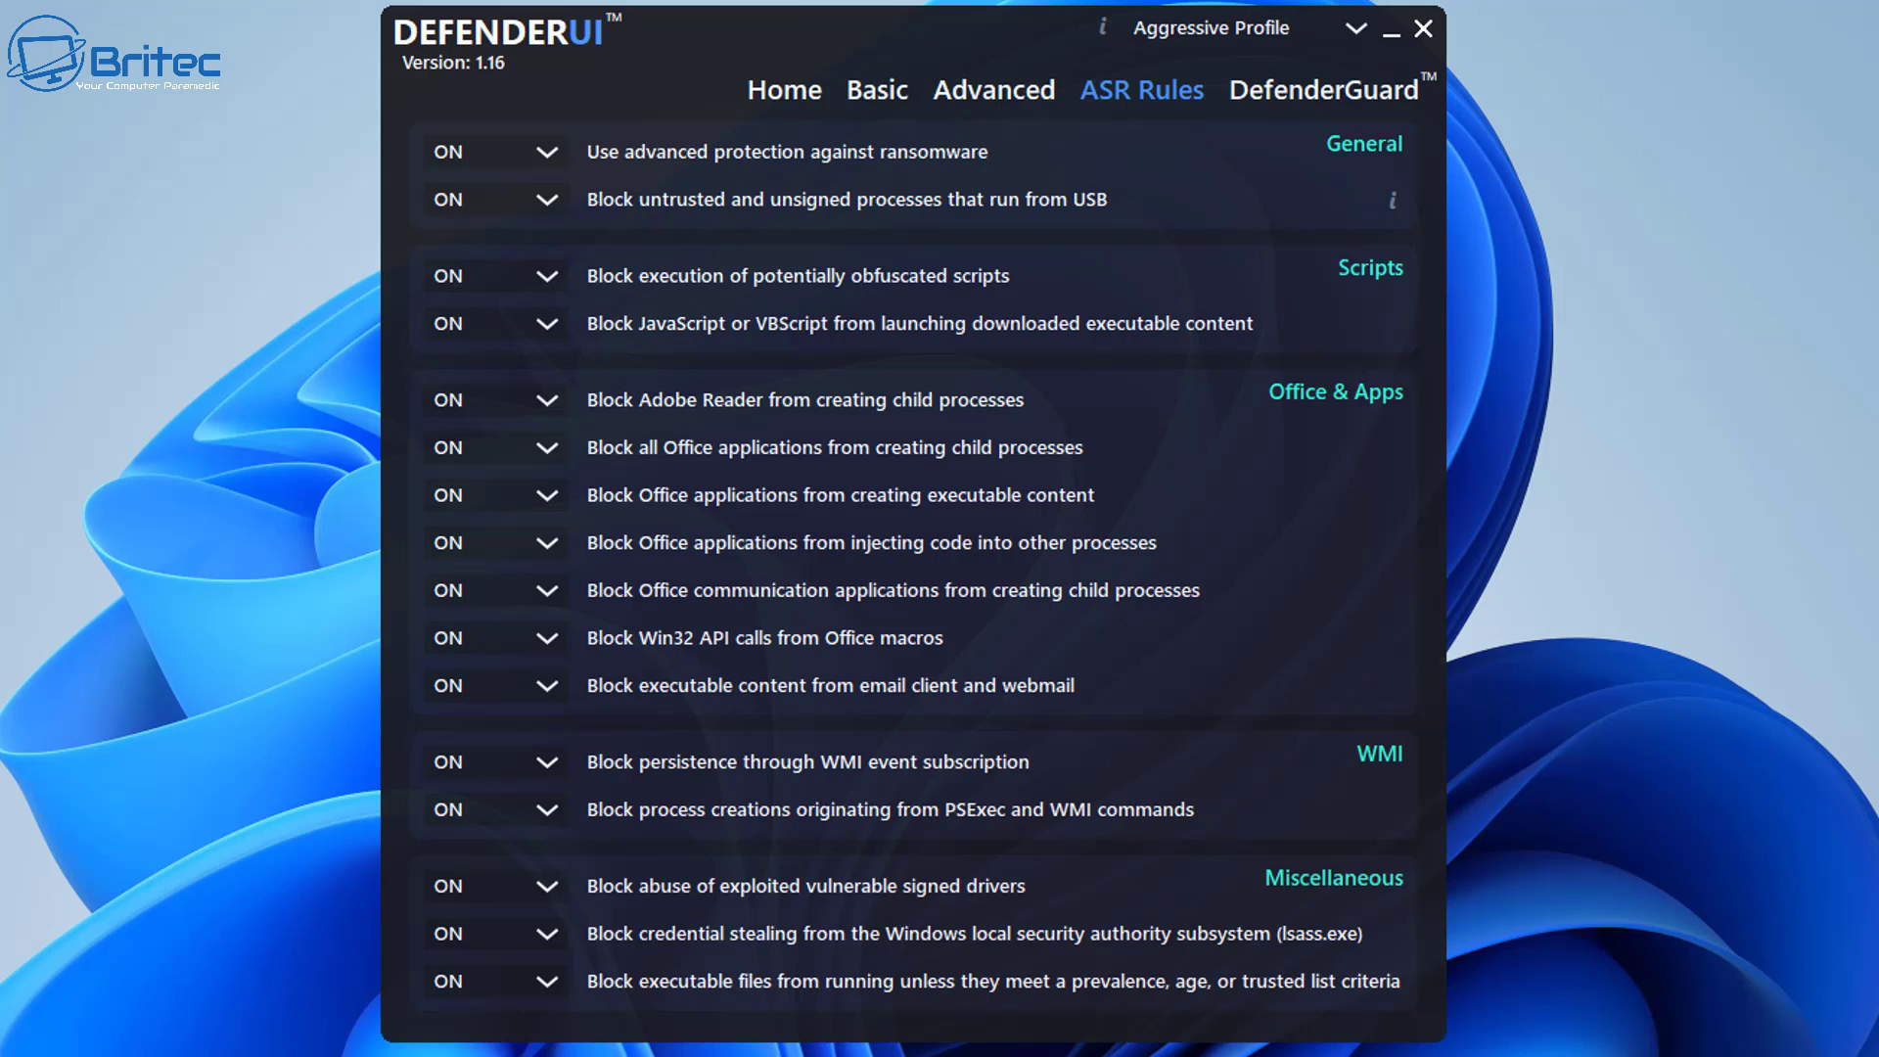
click(1204, 33)
click(1188, 57)
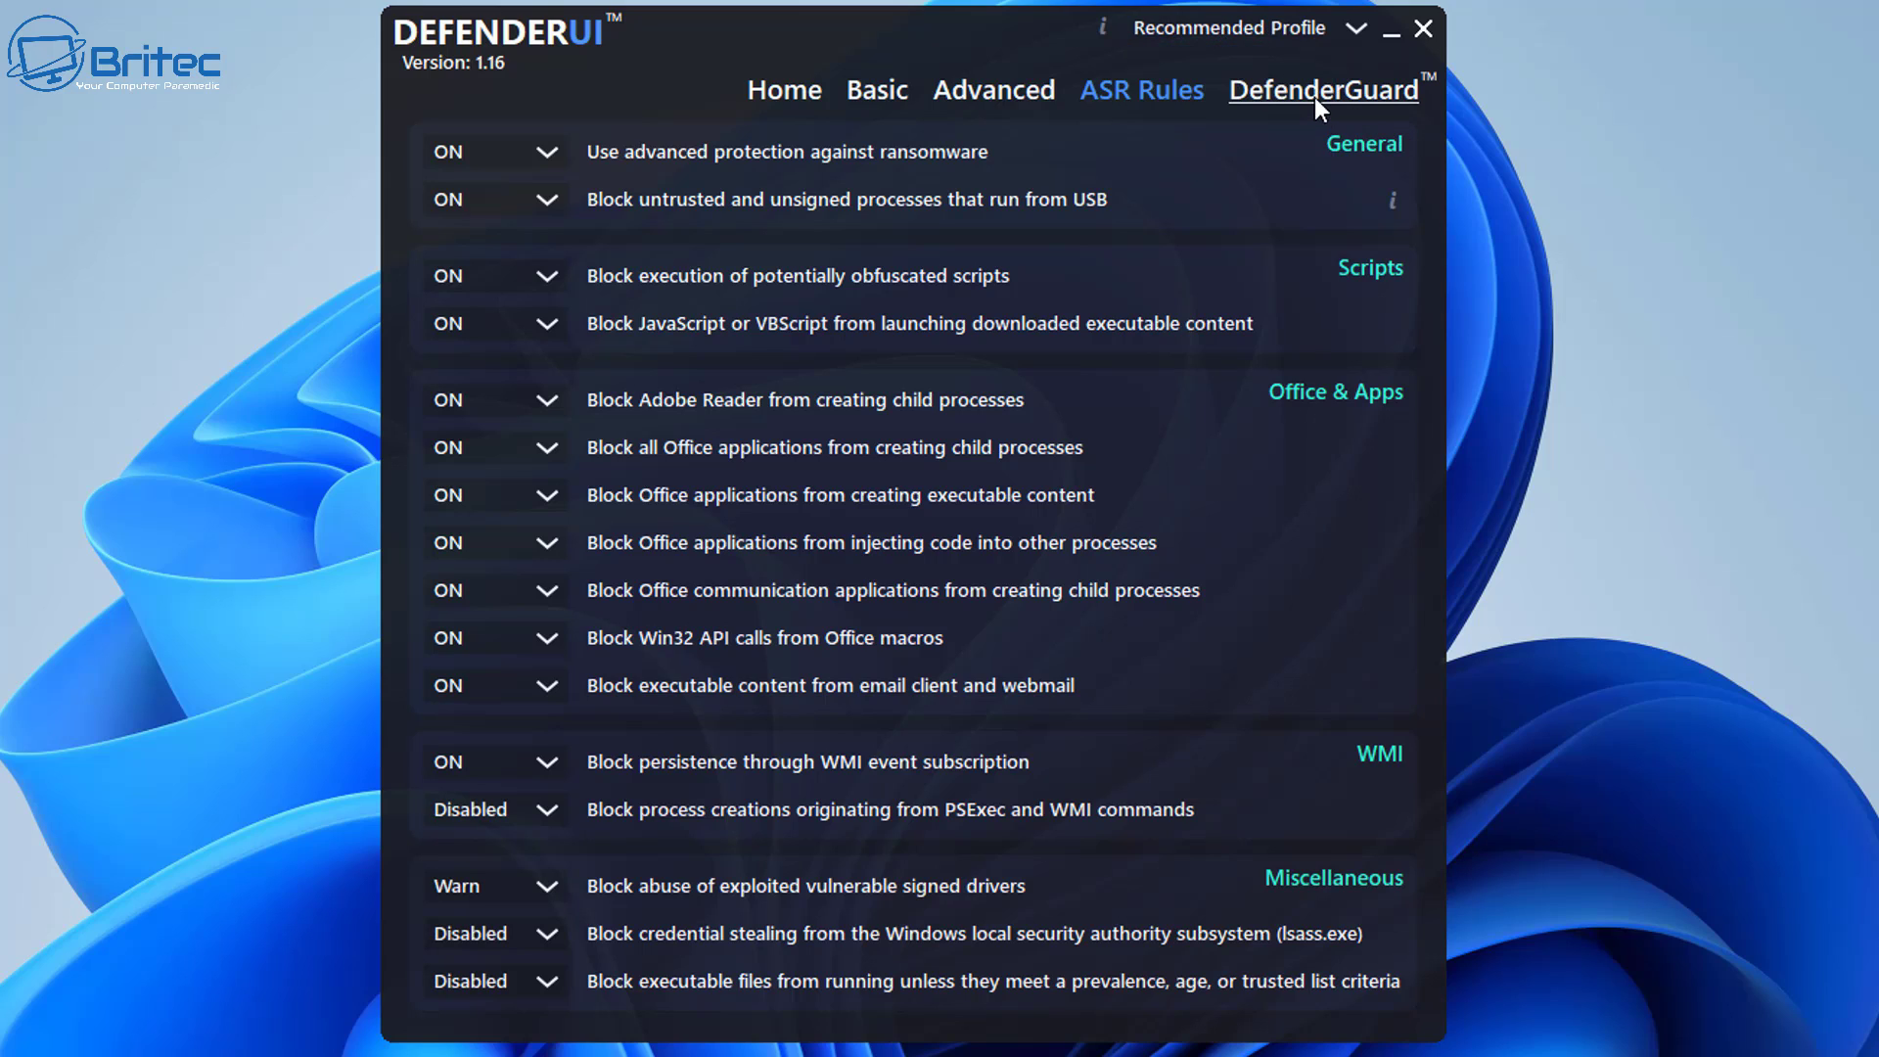
- On the DefenderGuard tab, keep 10-minute real-time reactivation and toggle the cloud-delivered guard off and on
click(1313, 97)
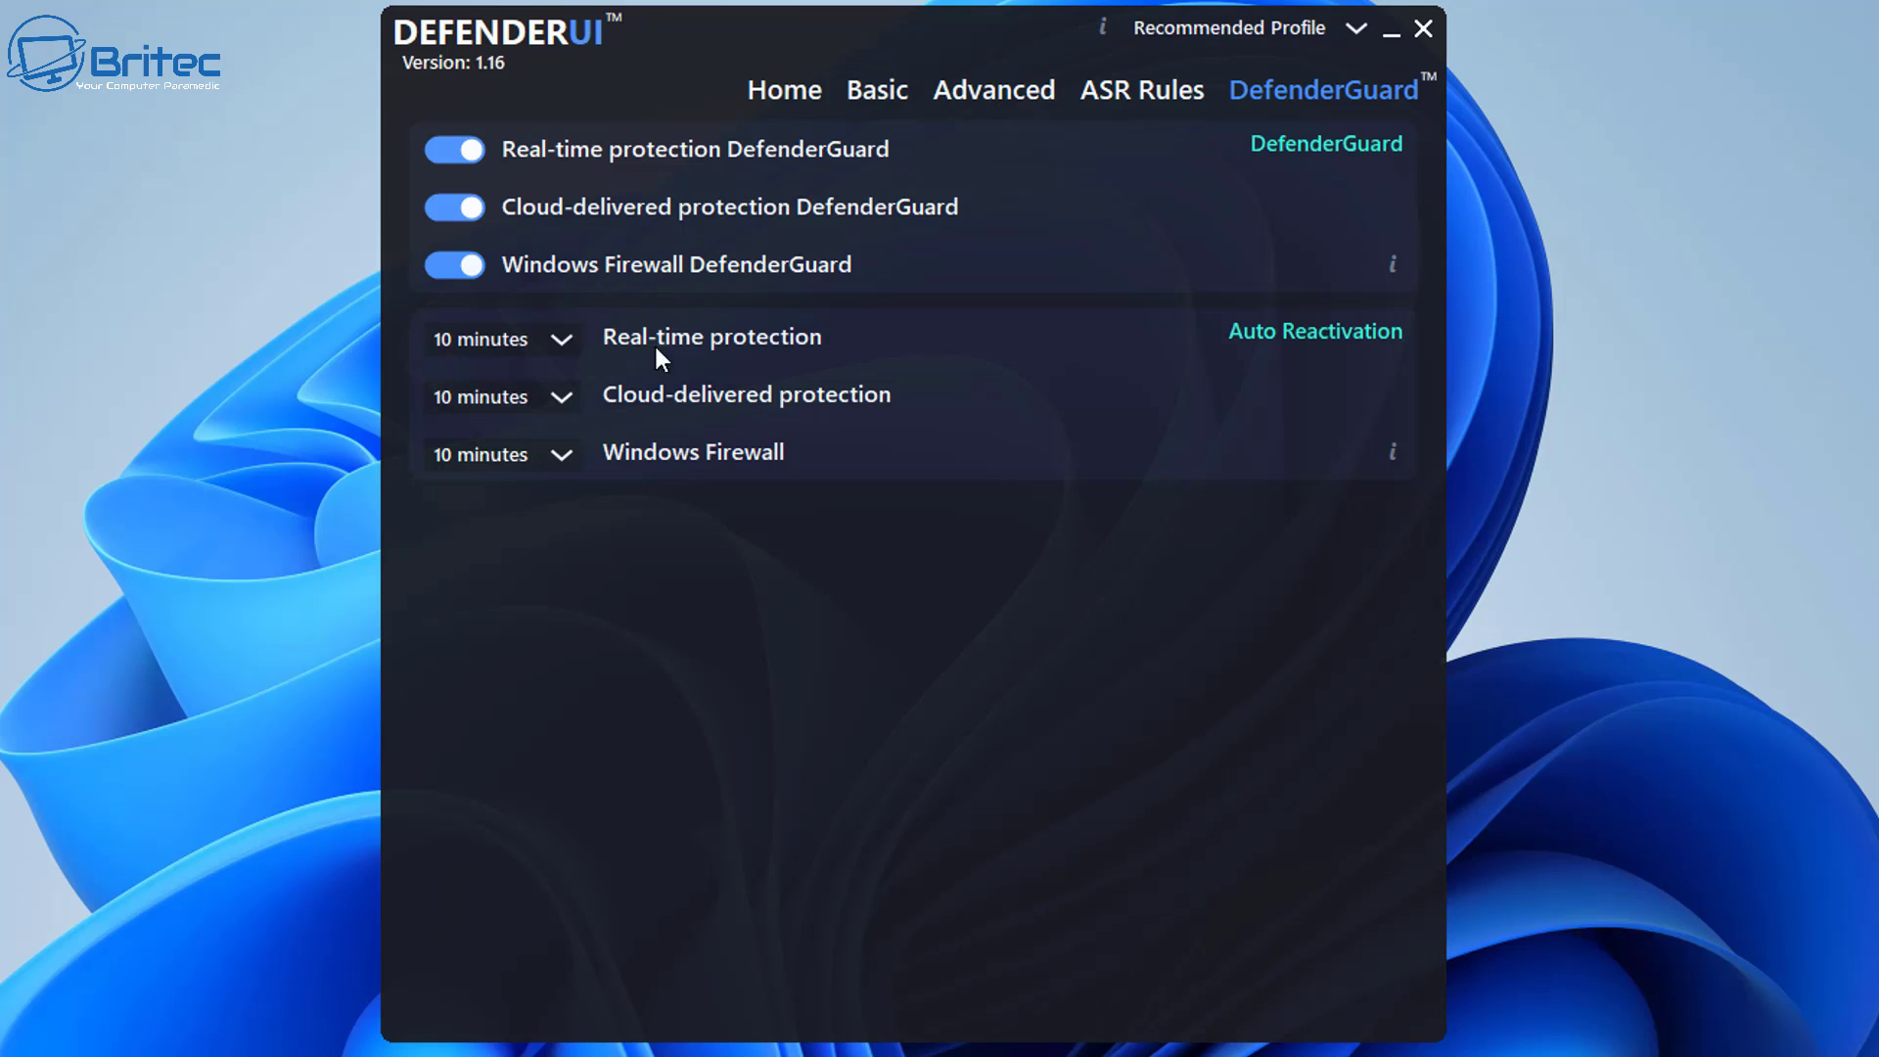
click(560, 342)
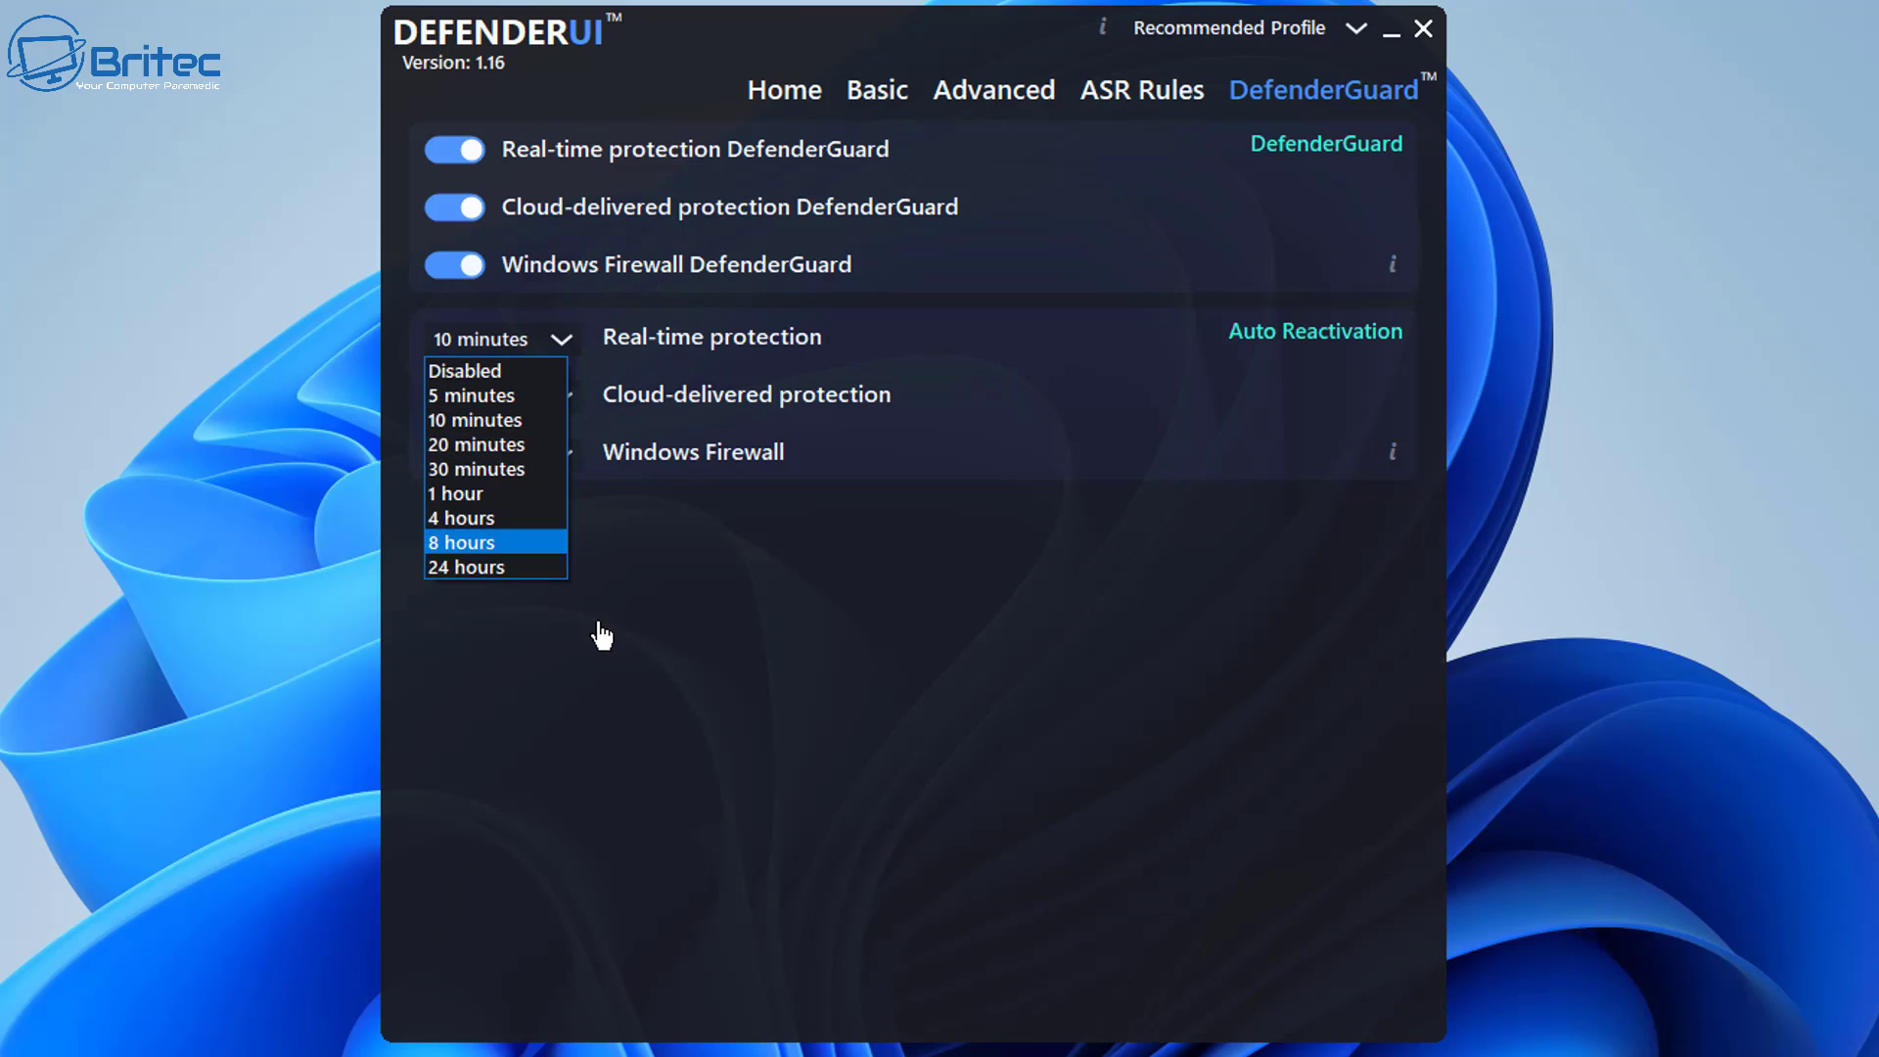
click(654, 677)
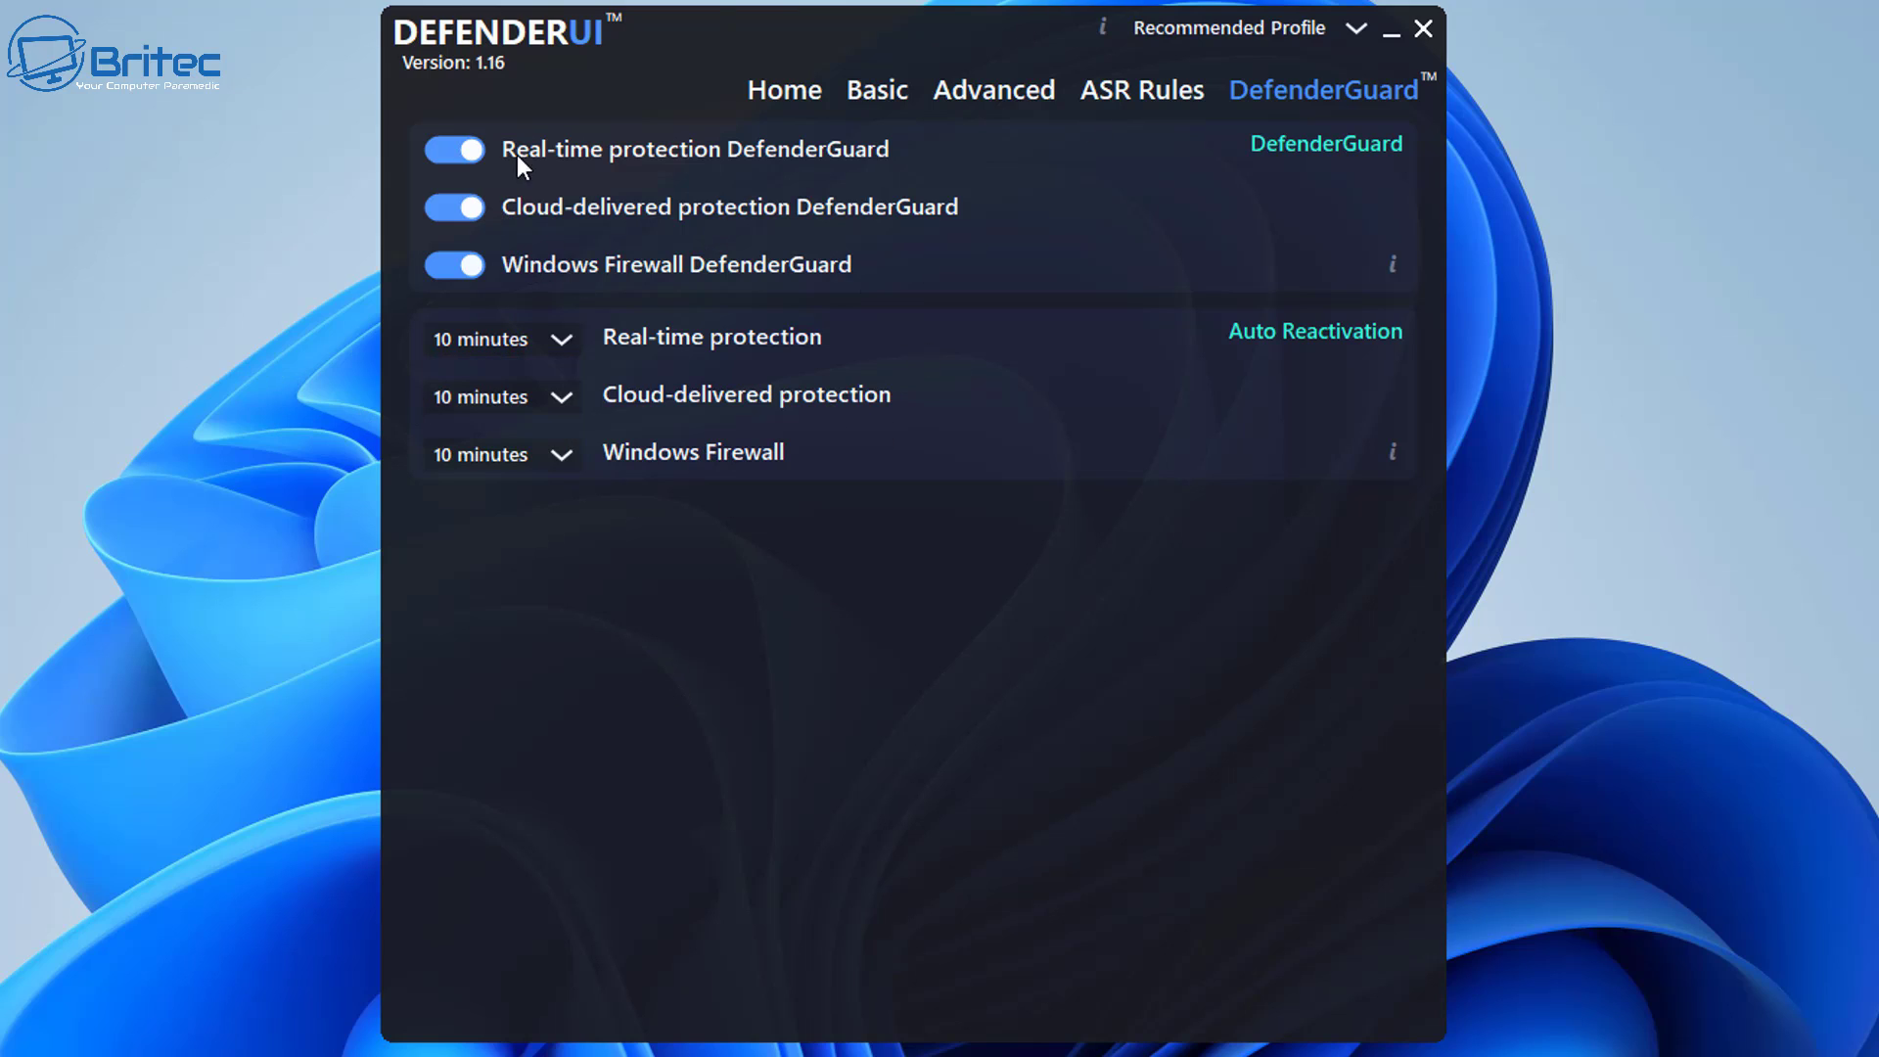
click(445, 207)
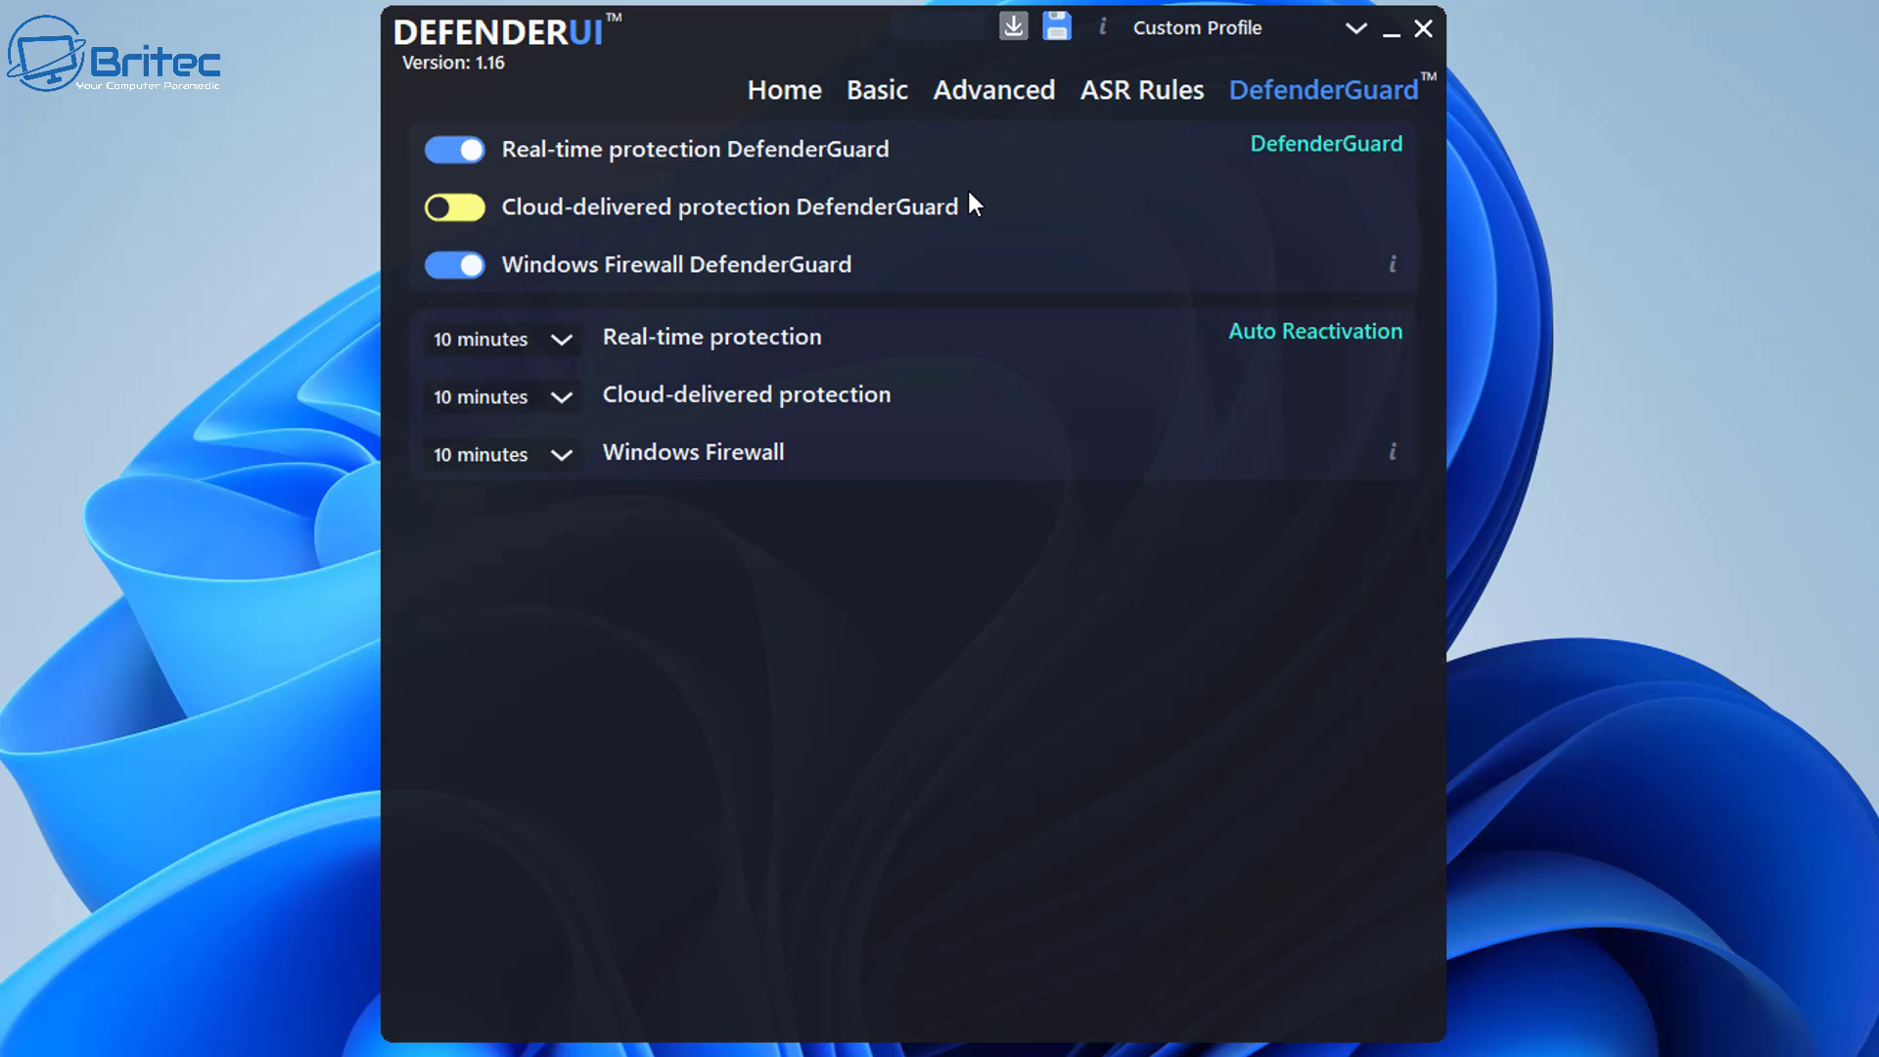
click(464, 211)
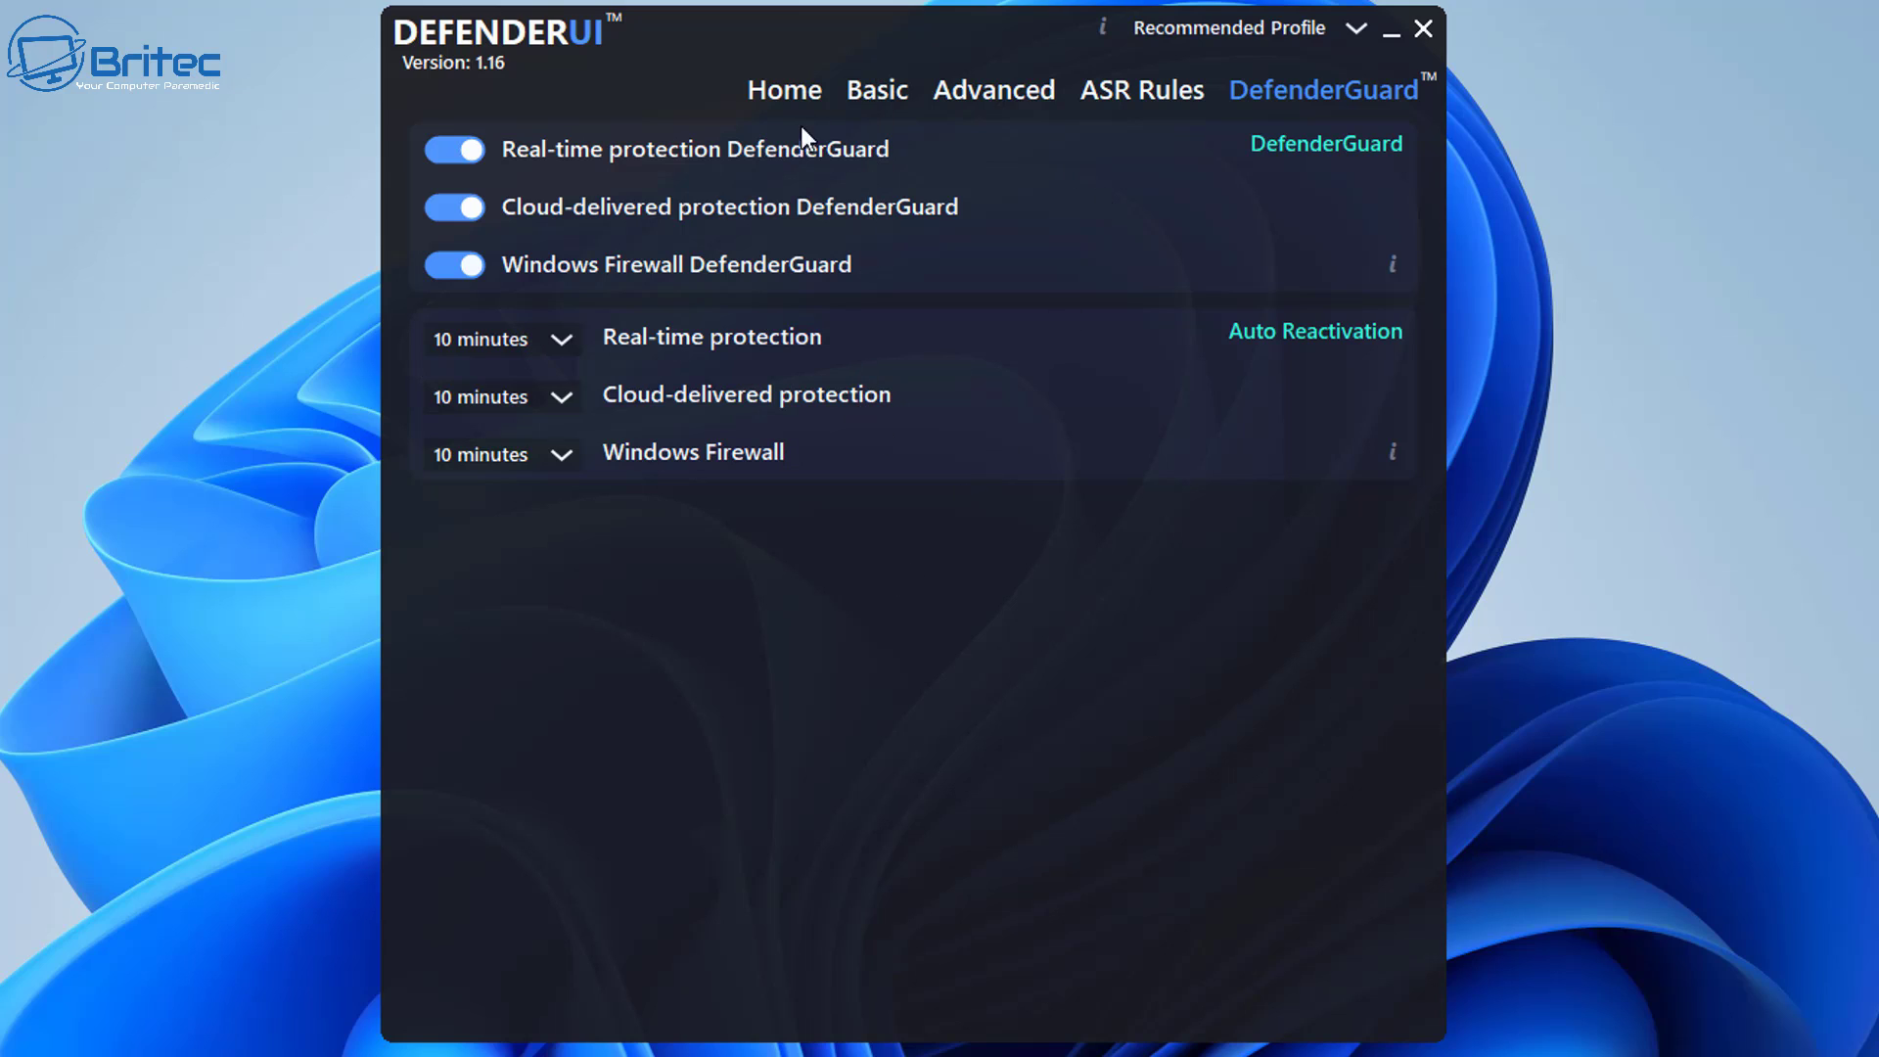
click(999, 98)
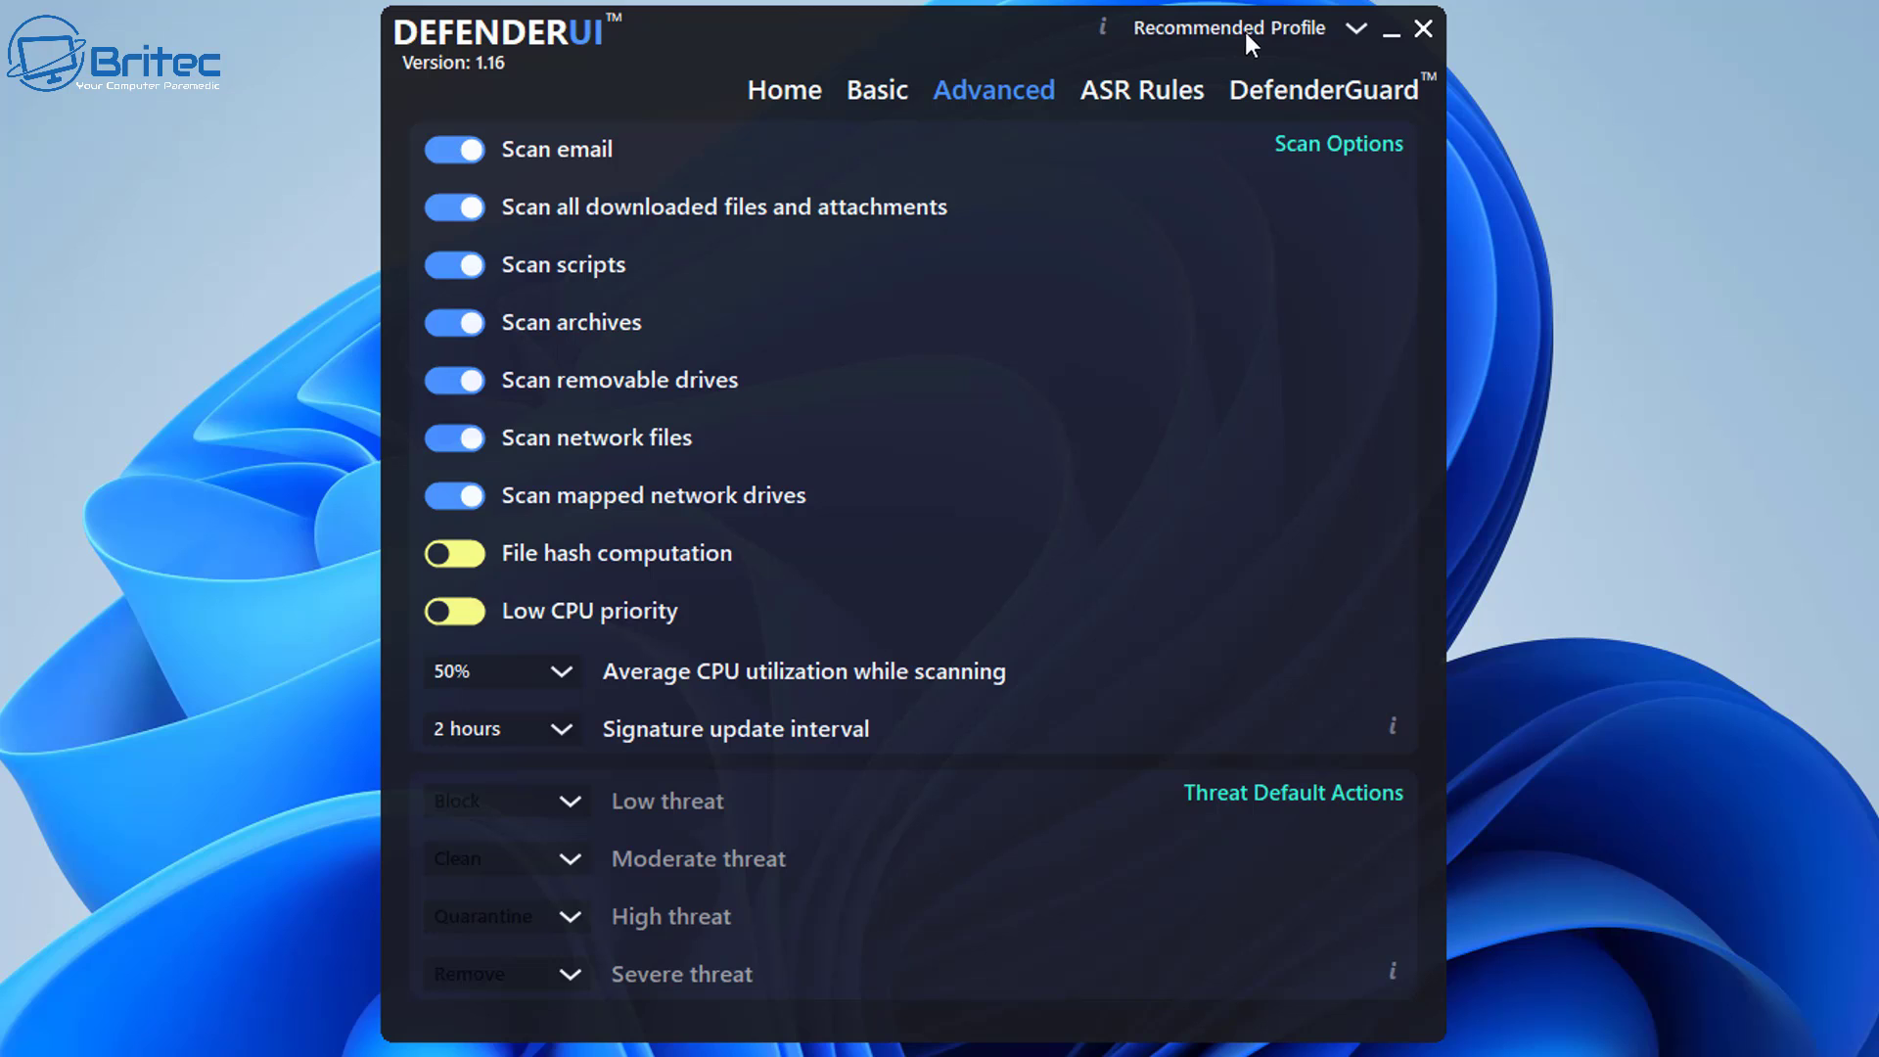
click(1139, 90)
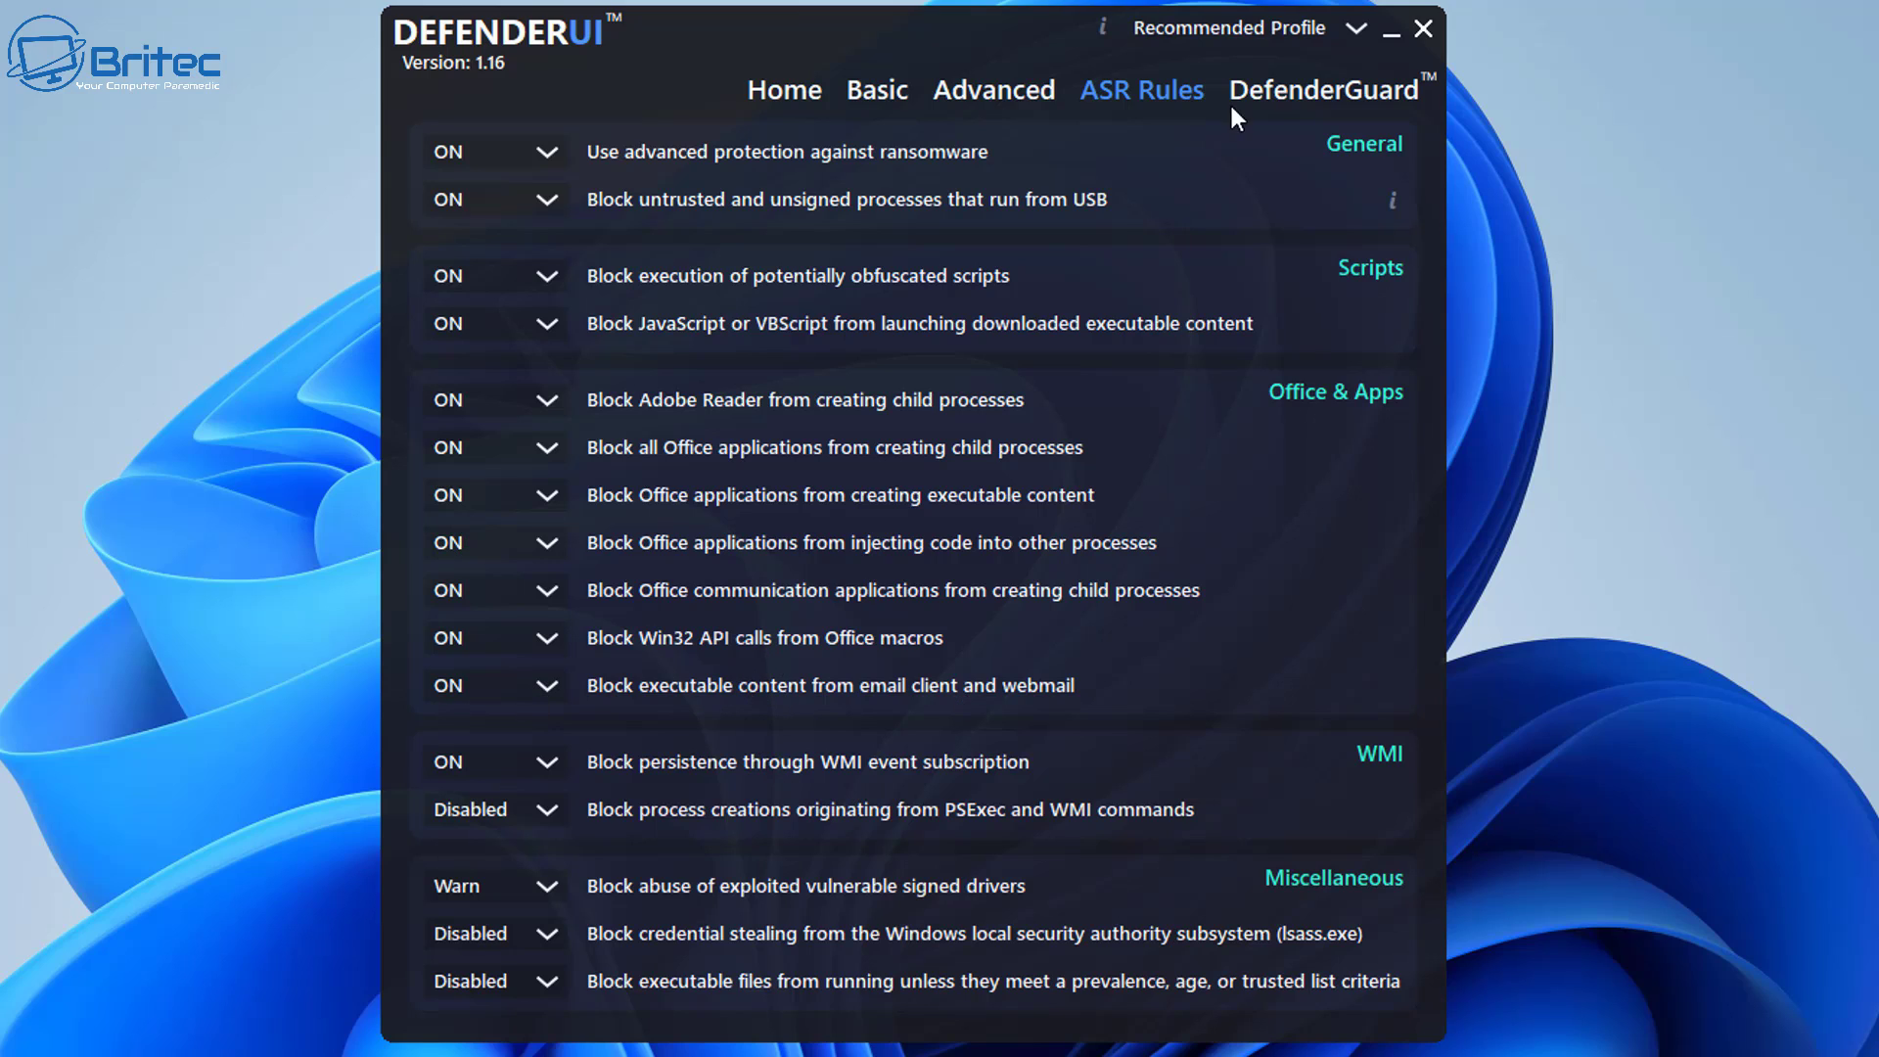
click(1269, 101)
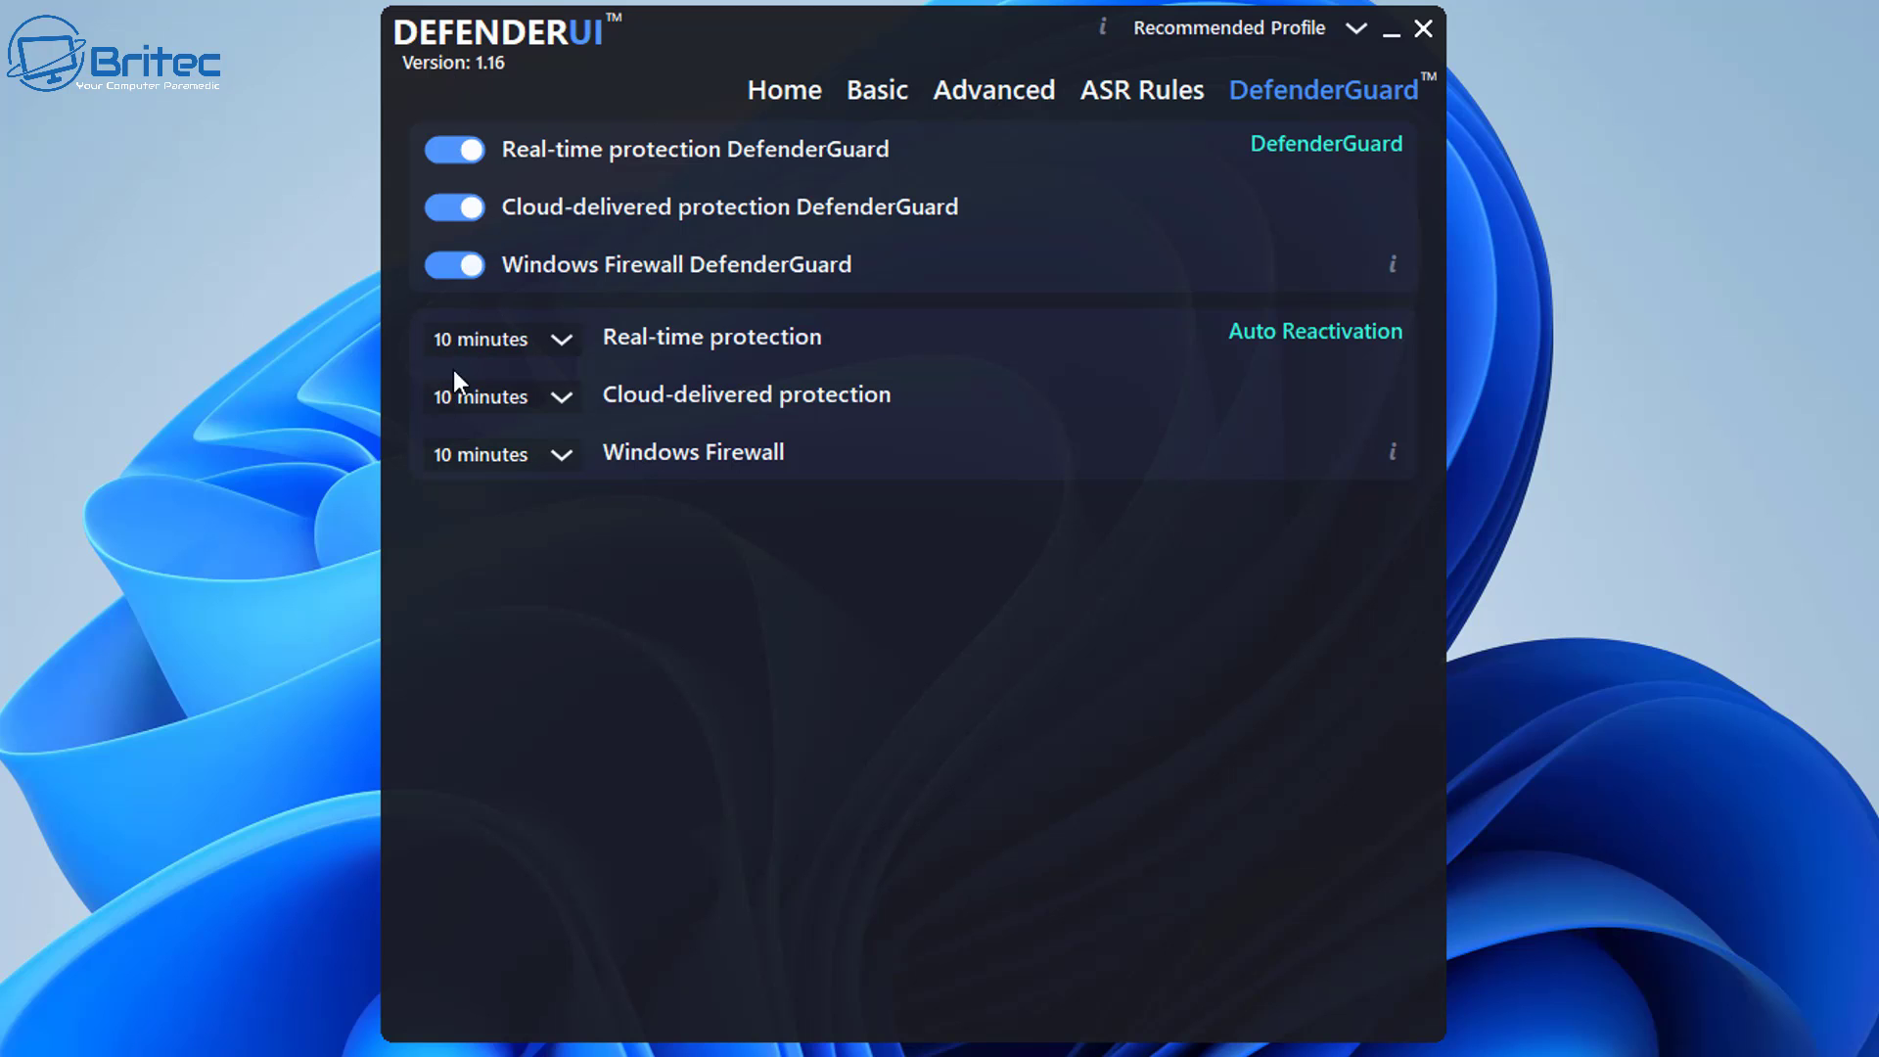
click(783, 90)
click(1323, 98)
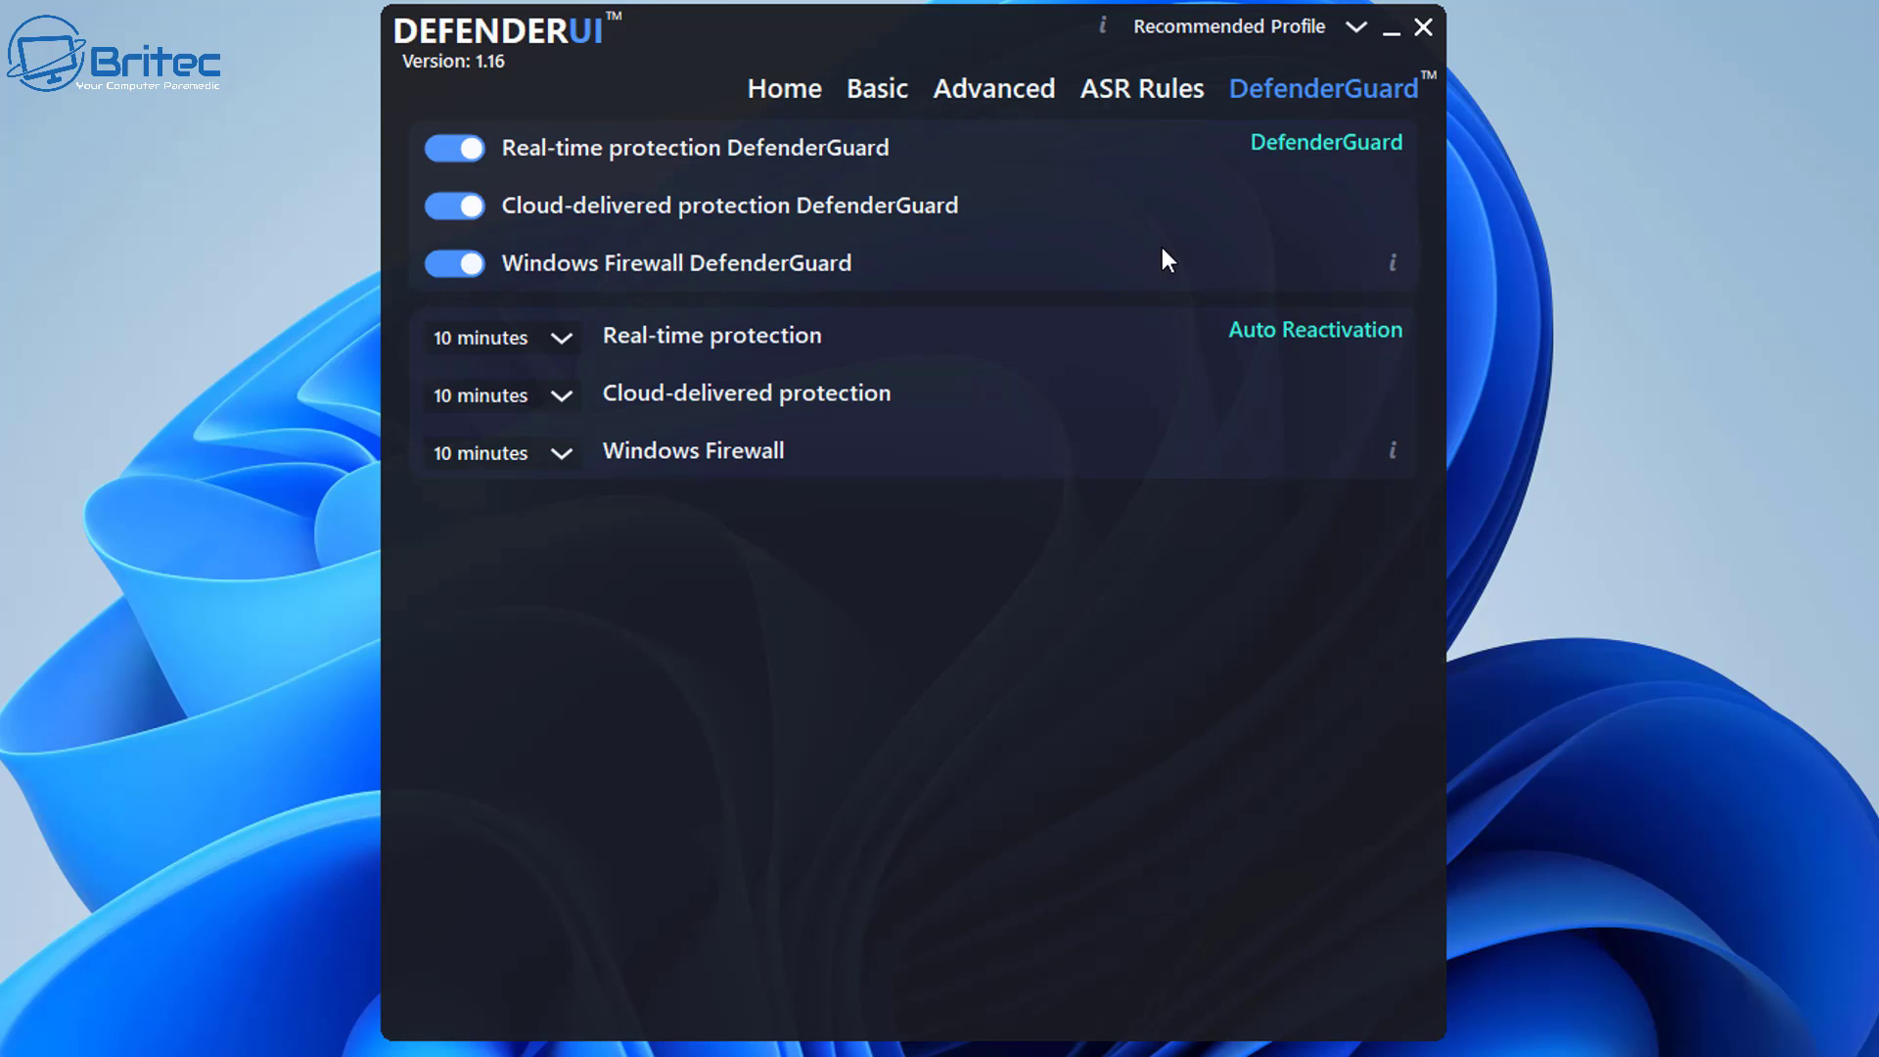
- Review the ASR Rules, Advanced scan options and Basic settings, keeping the Recommended Profile applied
click(1160, 88)
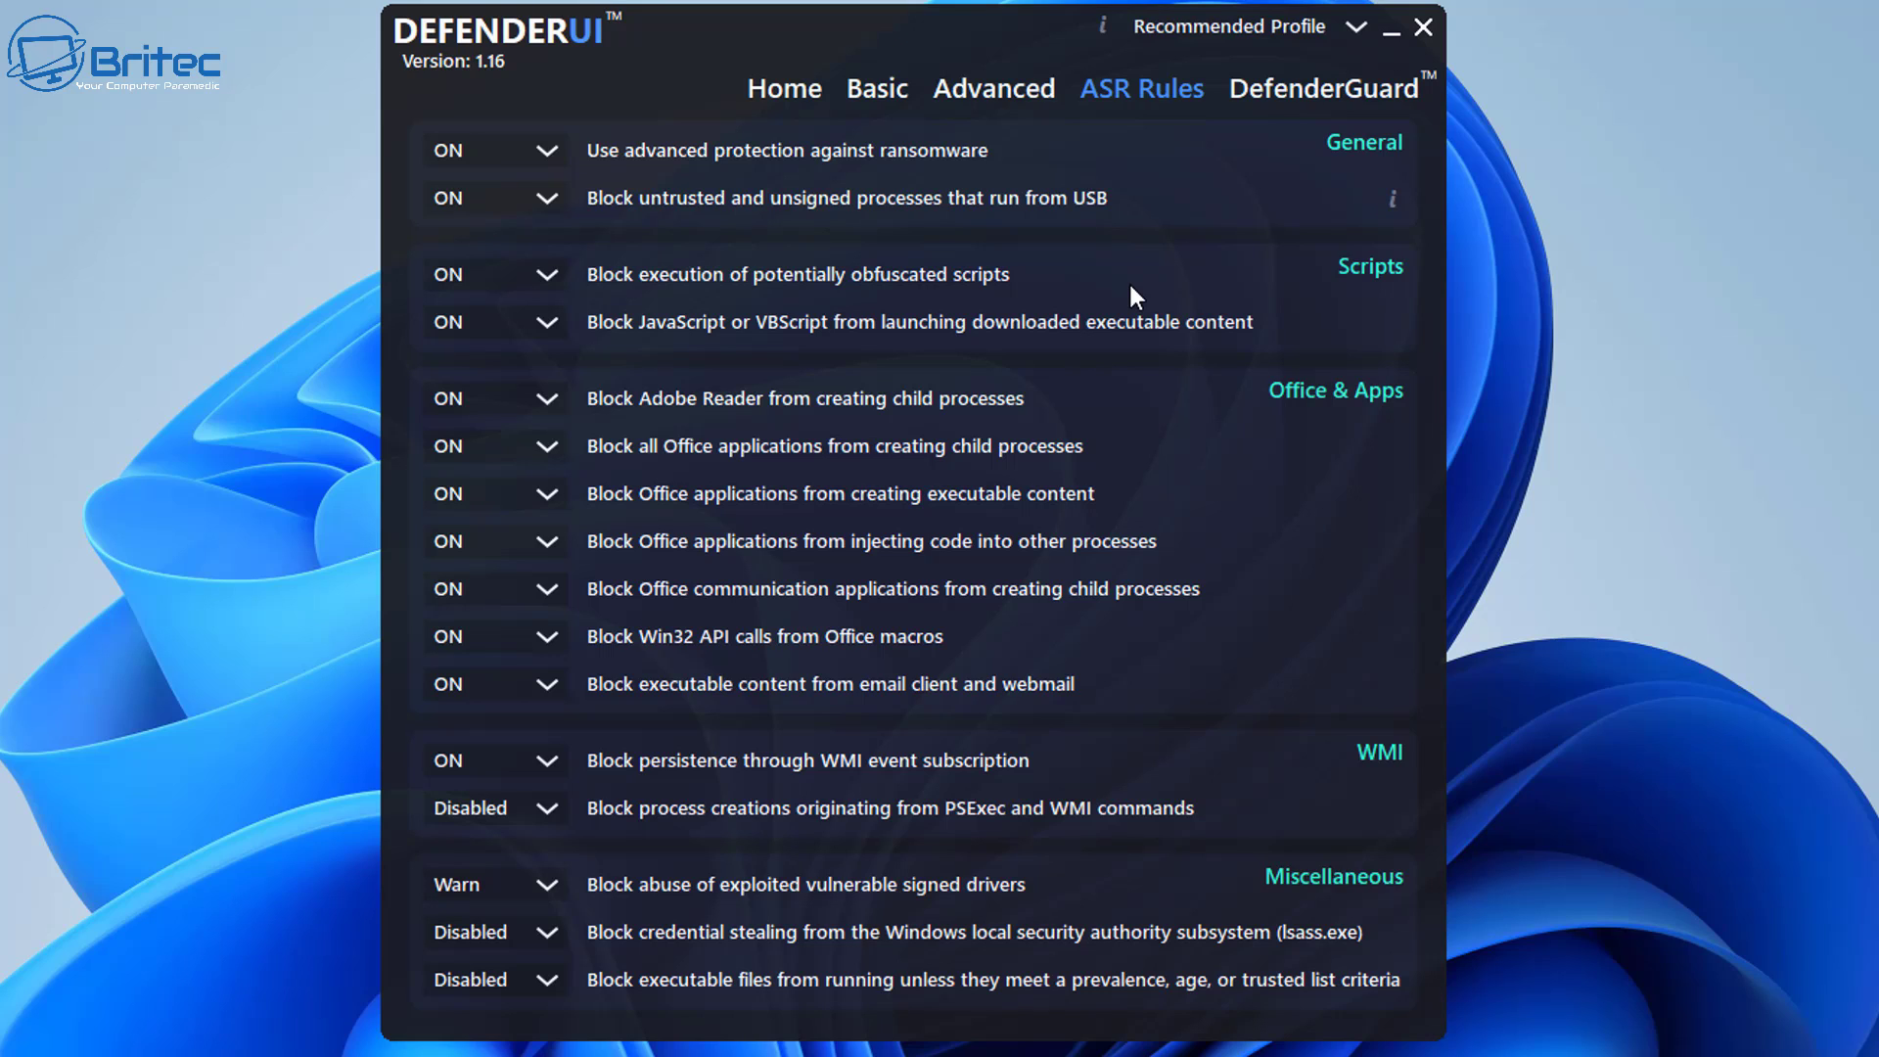
click(994, 97)
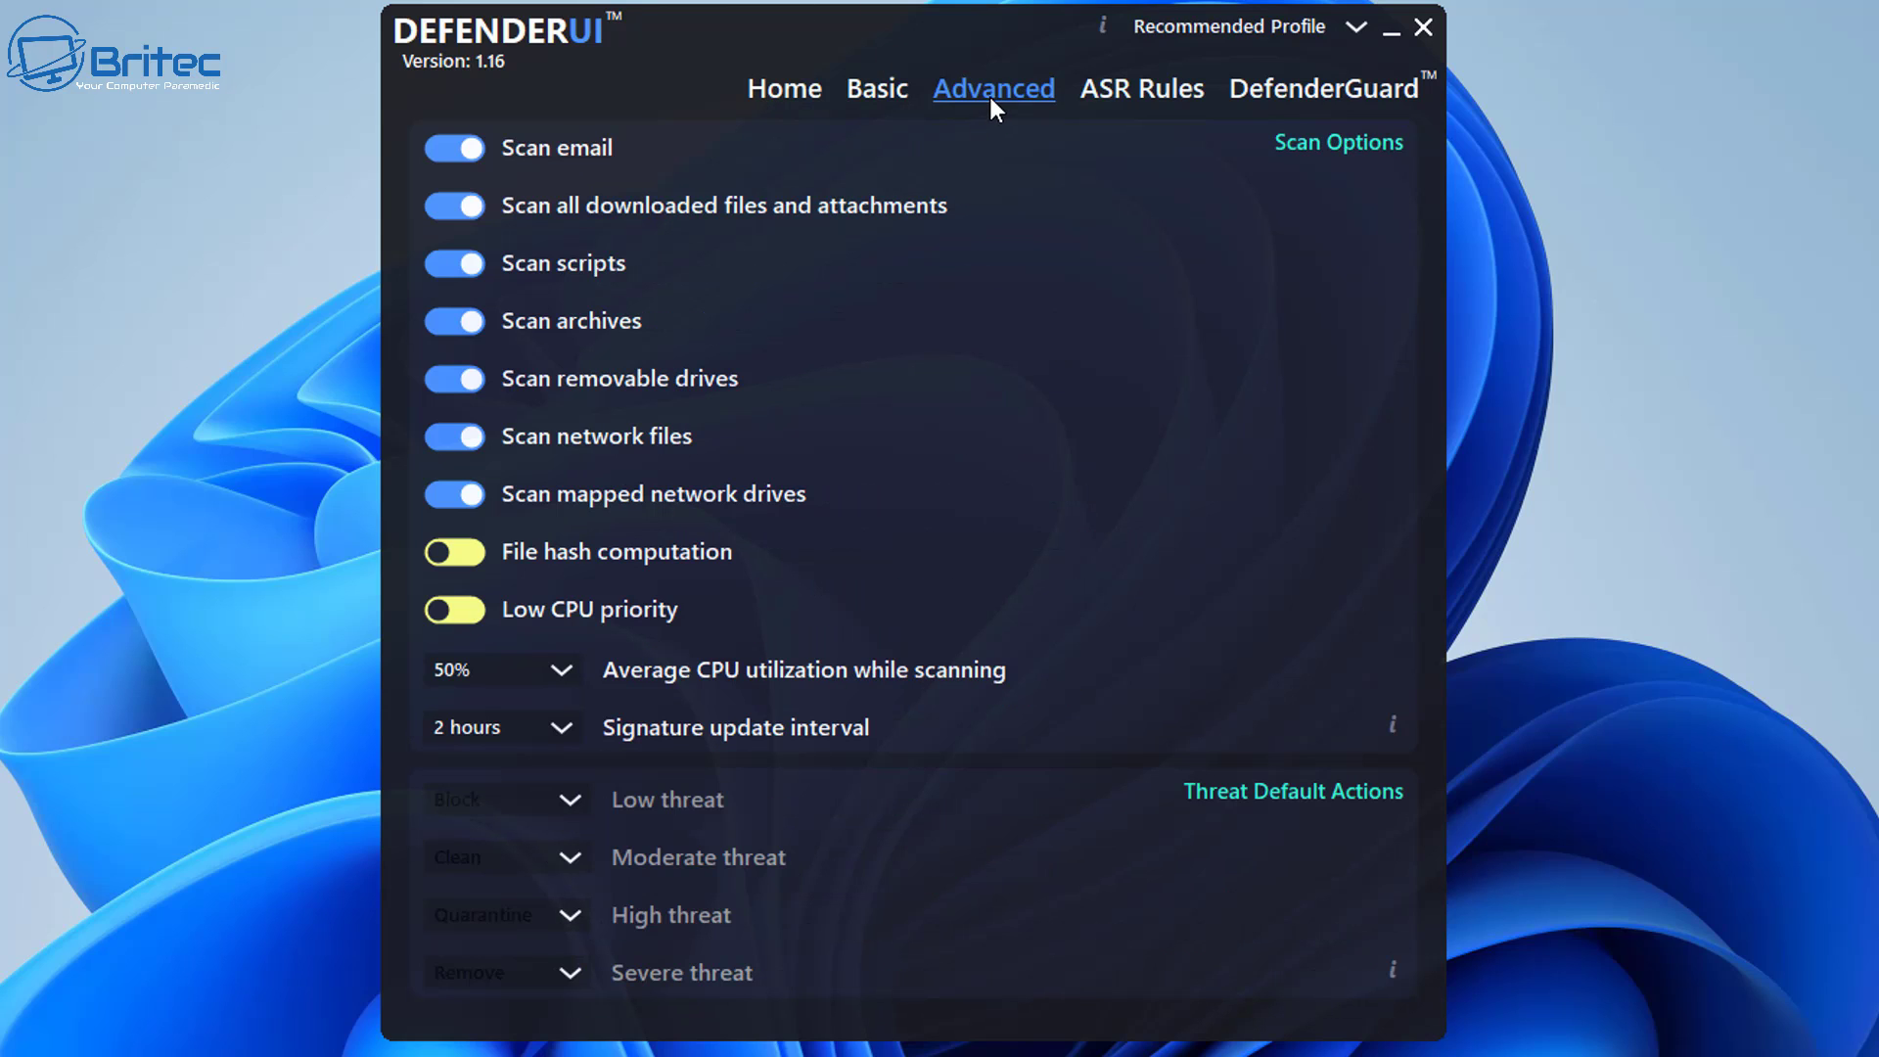
click(871, 98)
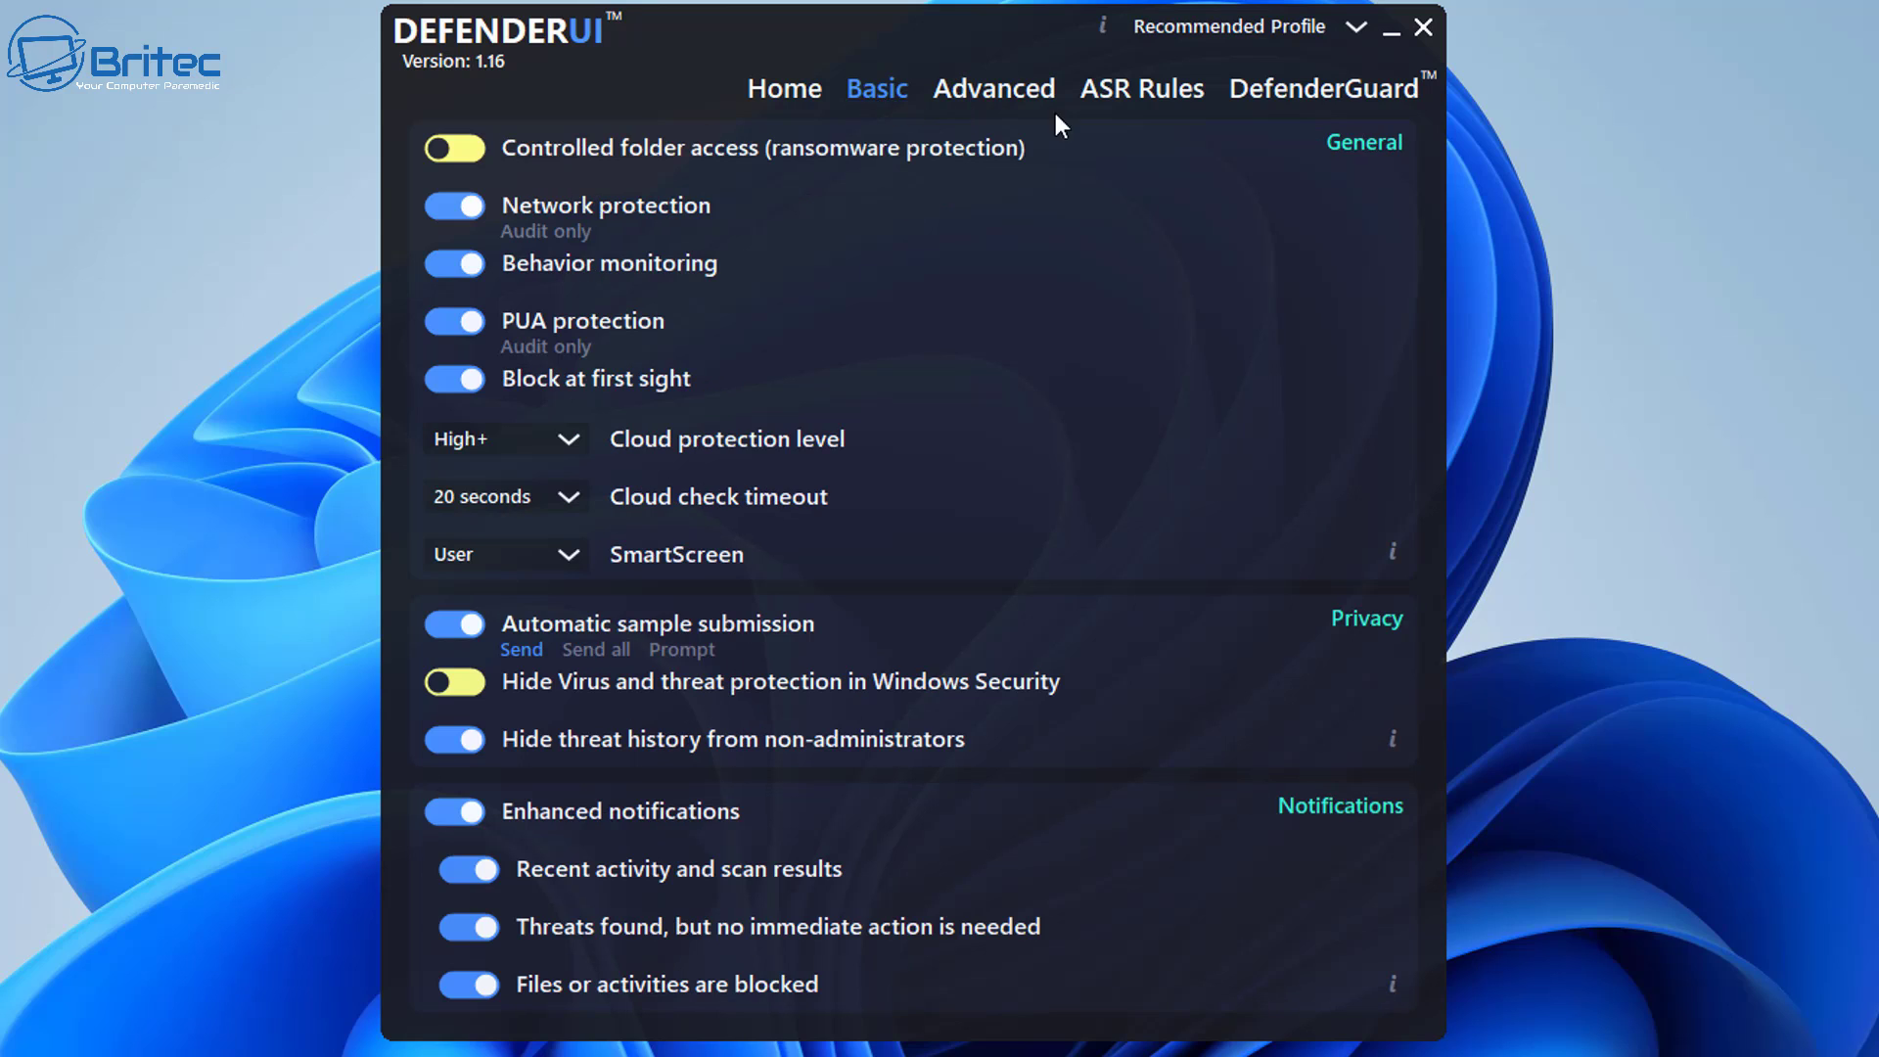